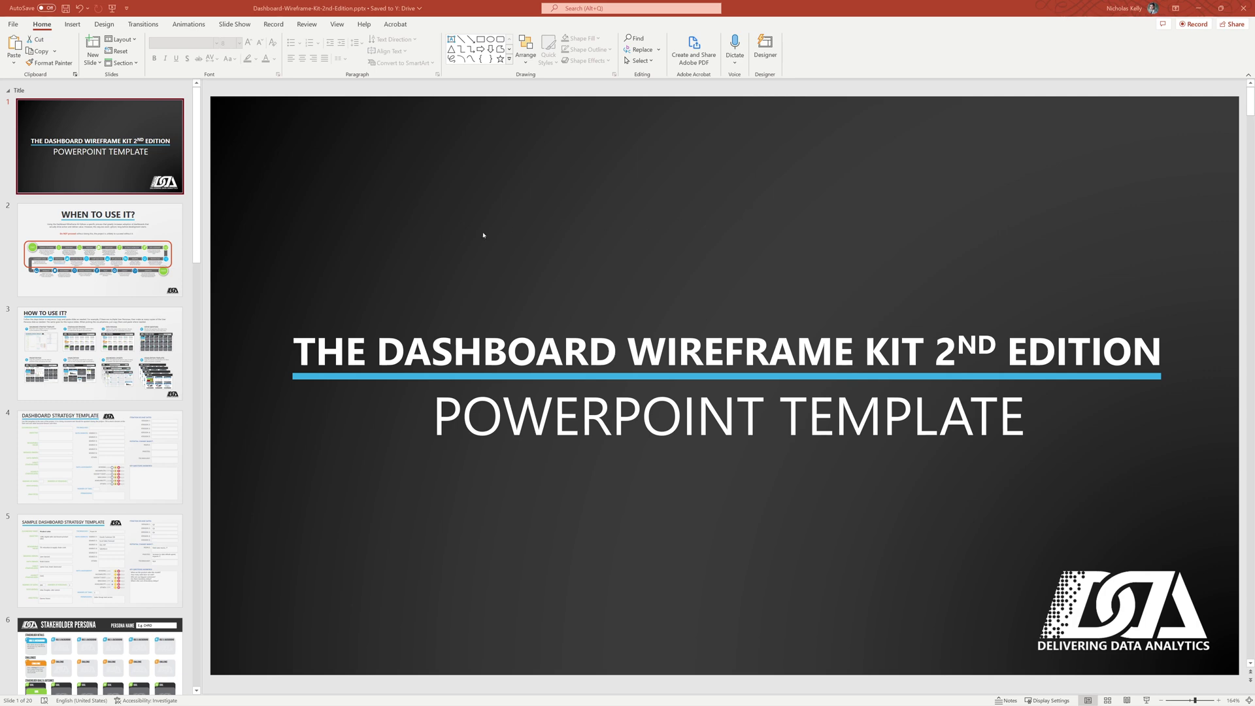
# Go to slide 3, the When to Use It? slide, in the slide panel.
pyautogui.click(155, 223)
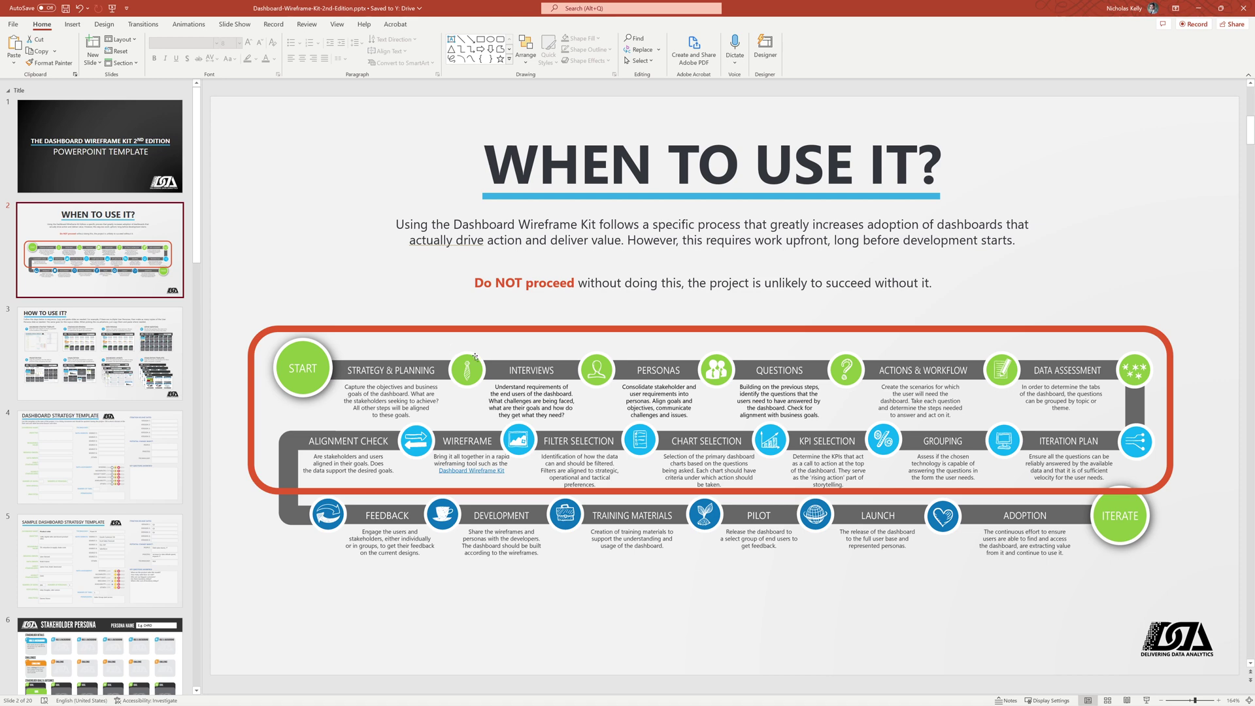
pyautogui.click(98, 353)
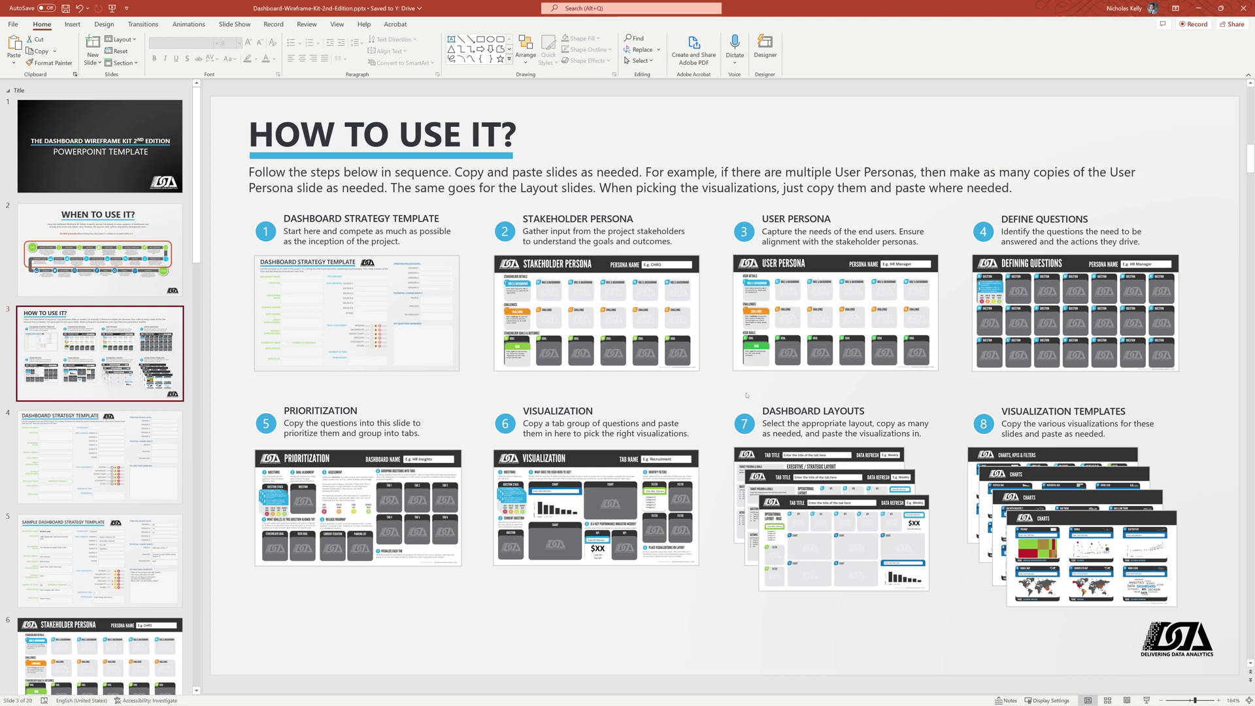
# Scroll the slide panel and open slide 5, the Product sales dashboard strategy template.
pyautogui.scroll(-1, 747, 395)
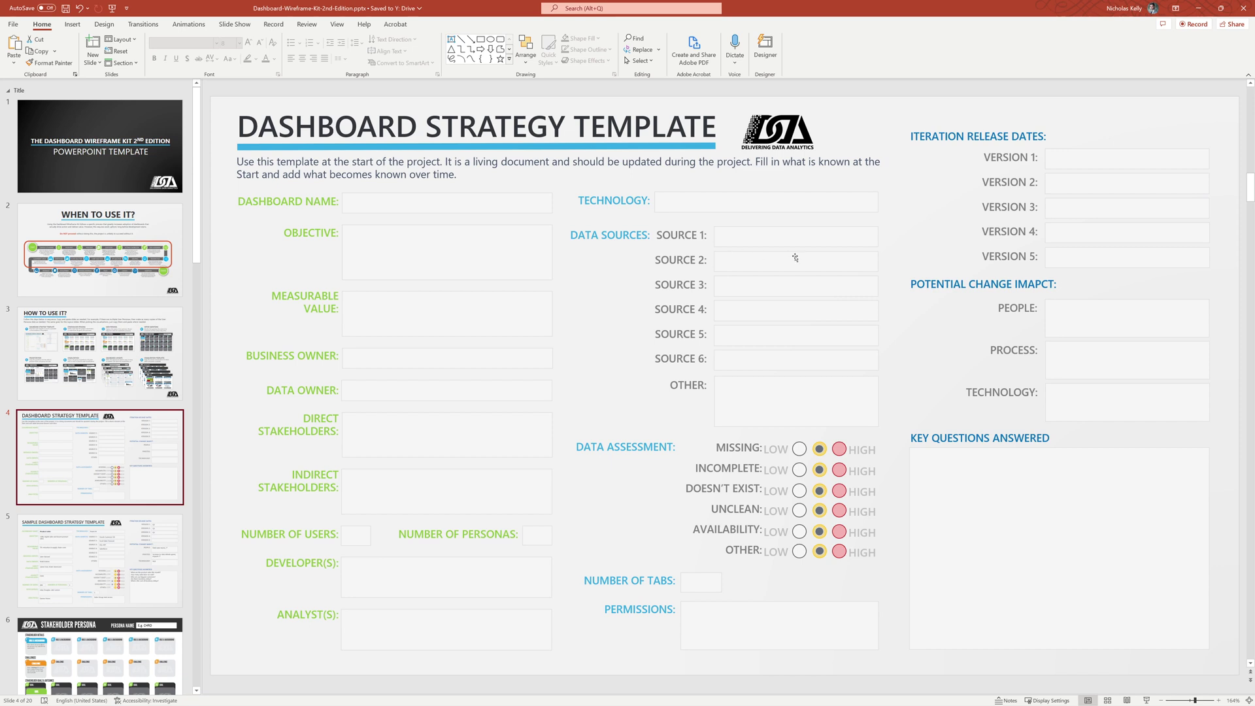
pyautogui.click(143, 551)
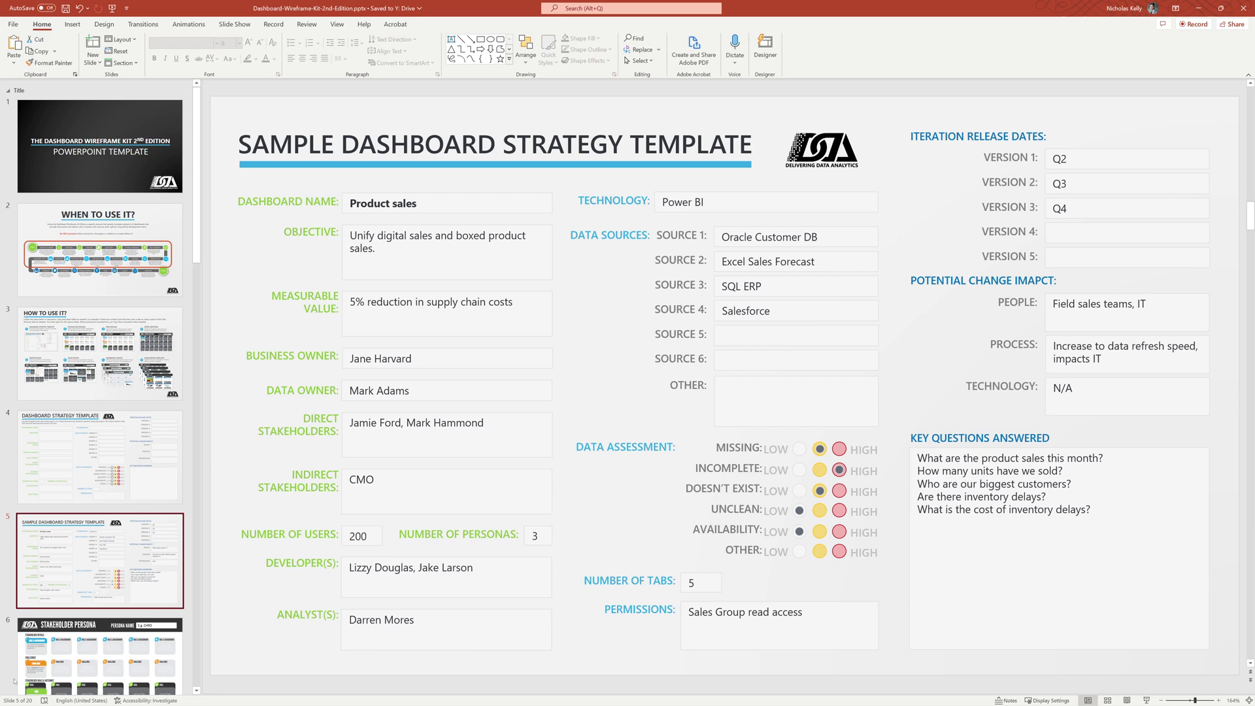
pyautogui.scroll(-5, 145, 491)
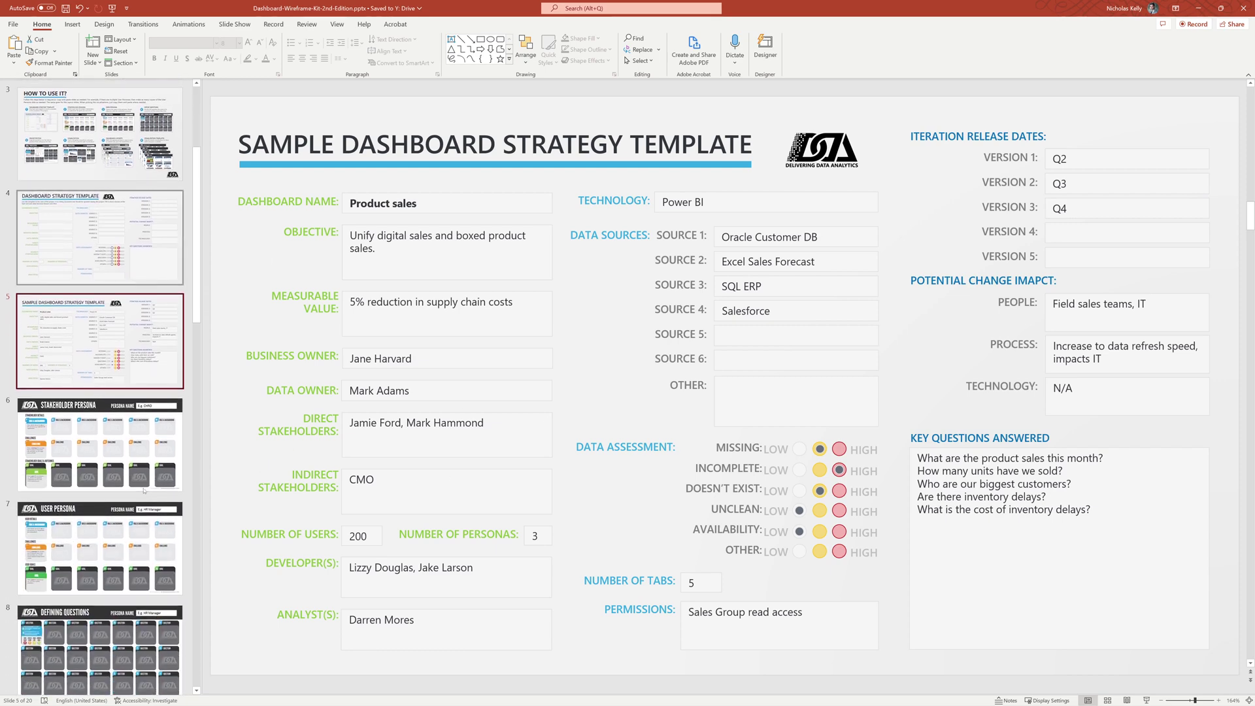
# Open slide 6, Stakeholder Persona, and select the R1 Role & Background card.
pyautogui.click(144, 491)
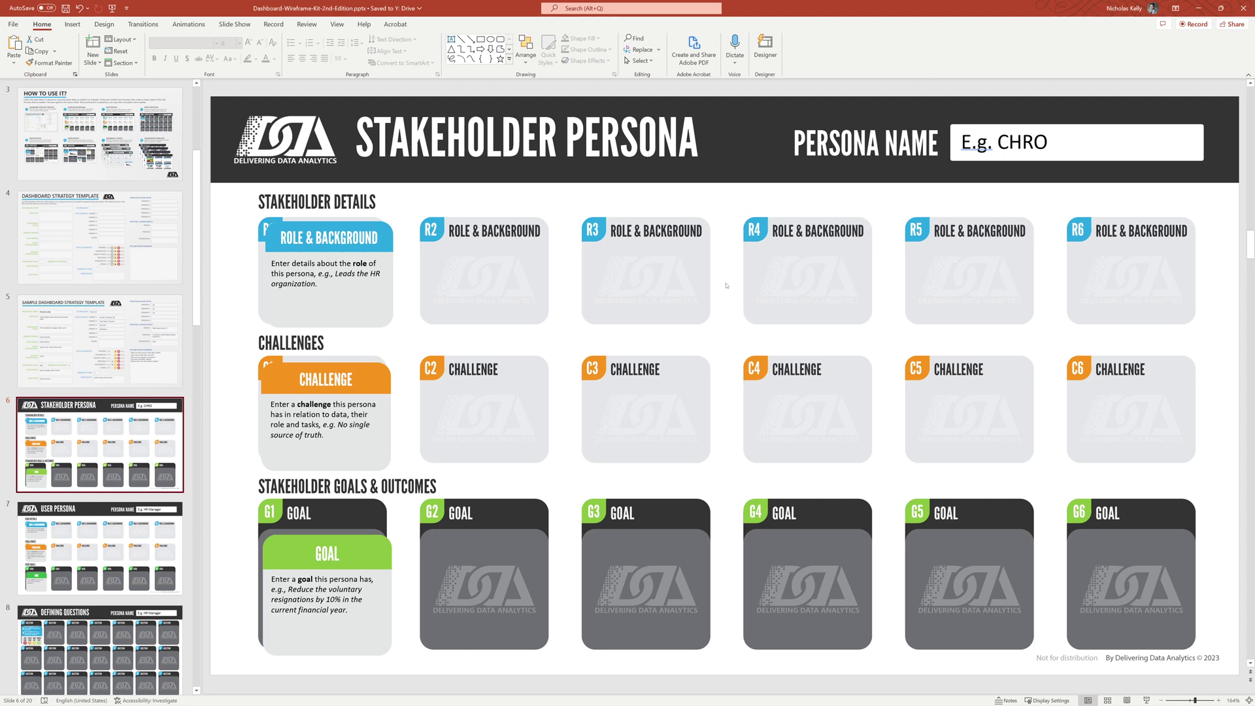
pyautogui.click(389, 298)
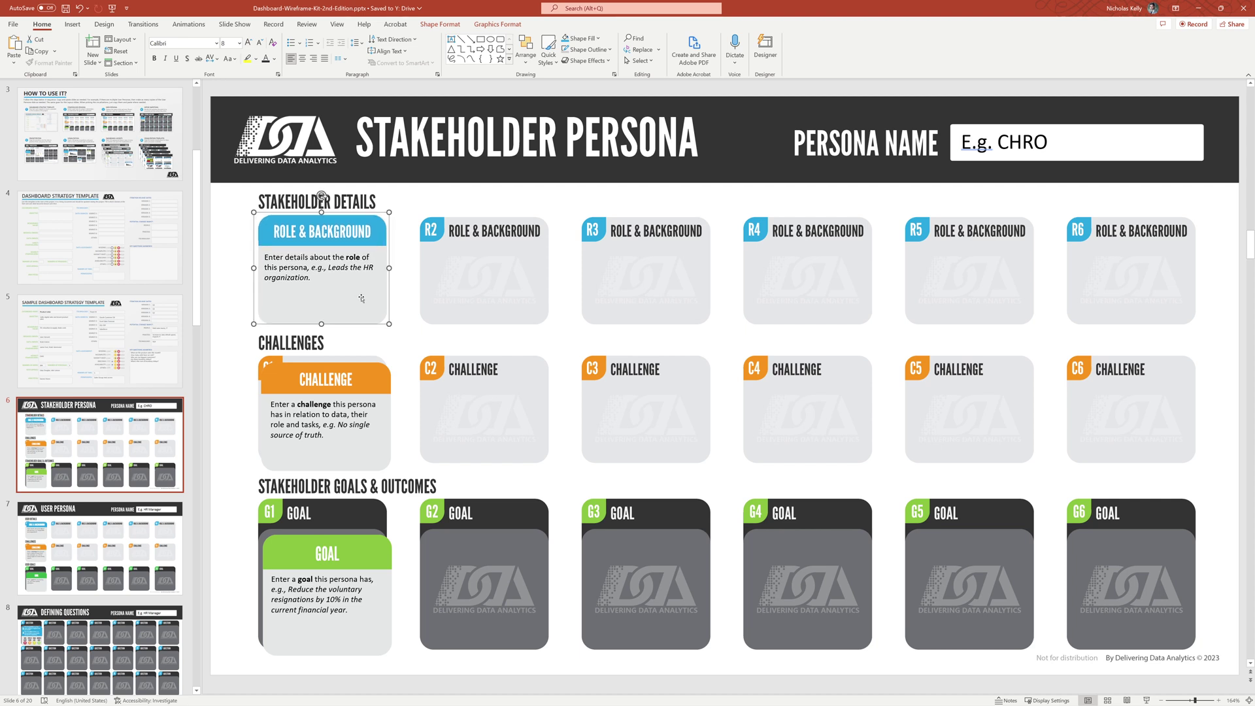
# Copy the R1 card onto the R2 slot and change its text to '20+ years experience'.
pyautogui.moveTo(362, 299); pyautogui.dragTo(501, 291)
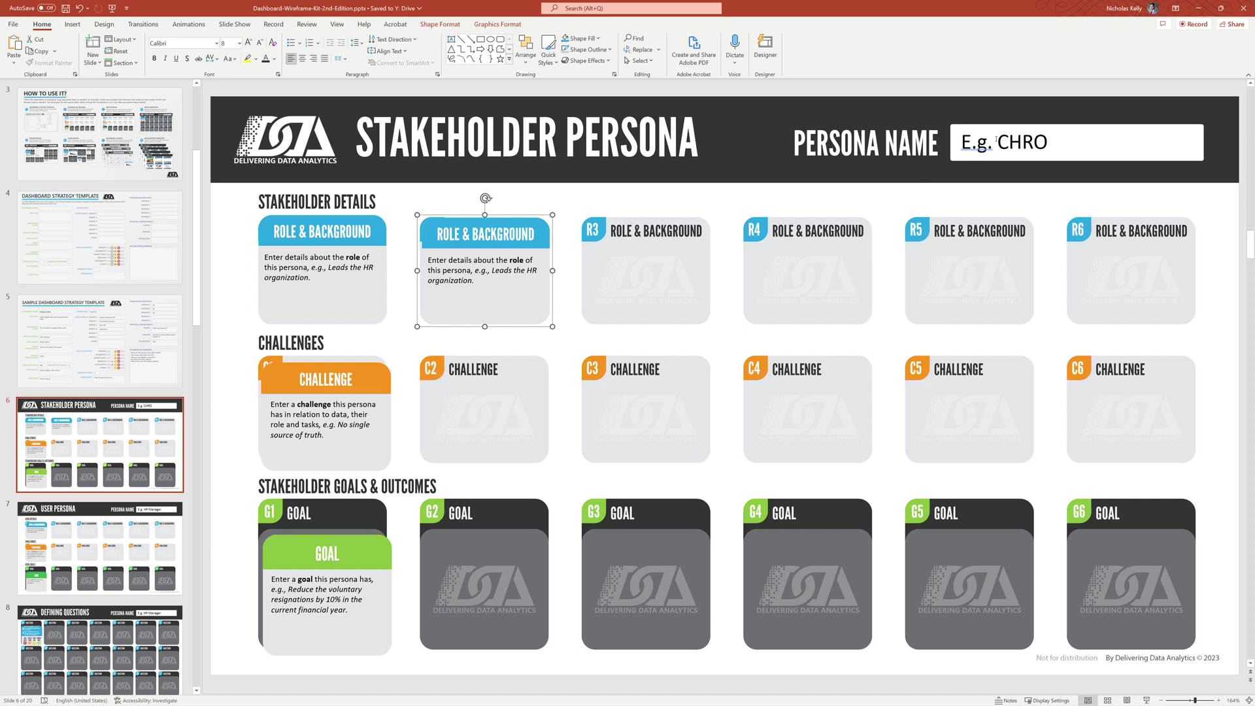
pyautogui.moveTo(997, 139); pyautogui.dragTo(961, 141)
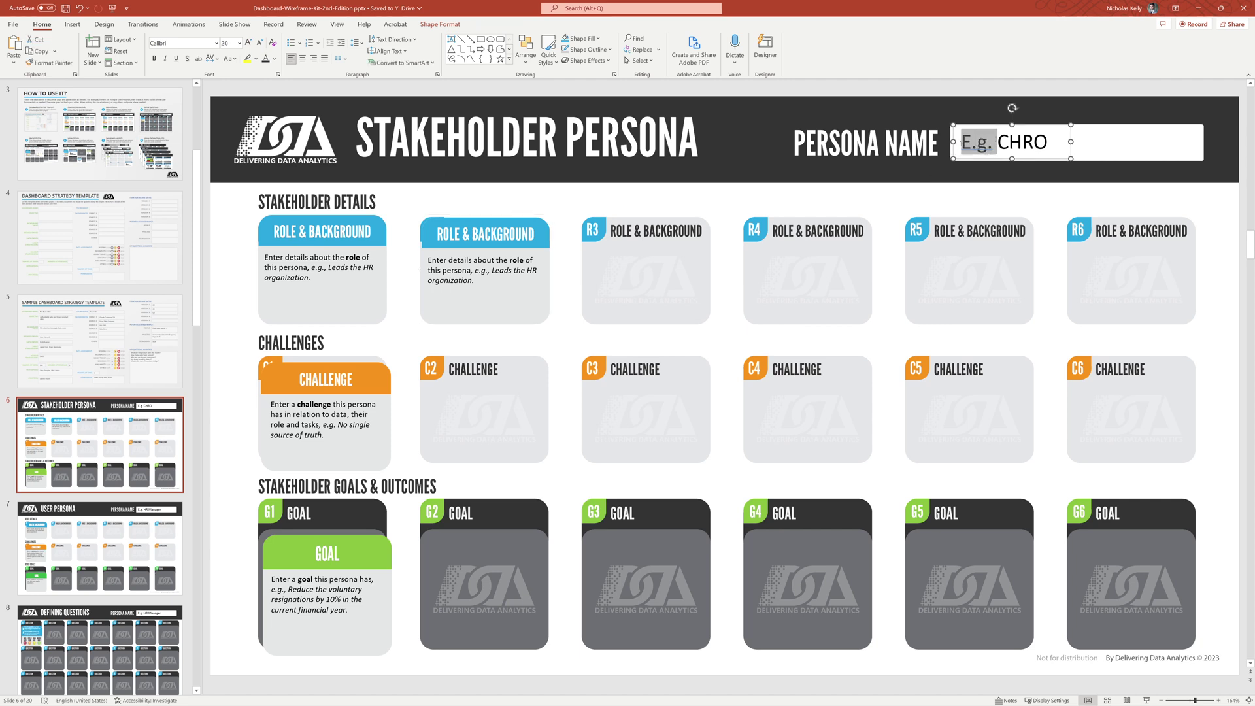
pyautogui.click(910, 199)
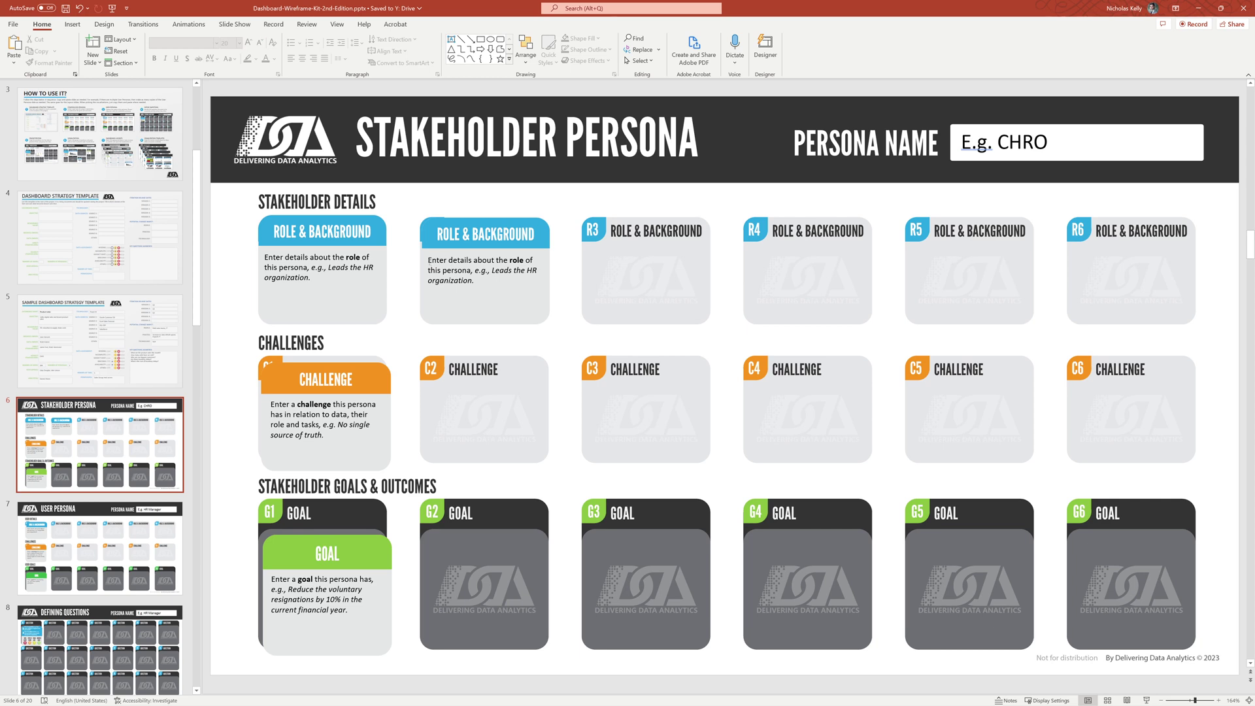
pyautogui.moveTo(427, 260); pyautogui.dragTo(501, 285)
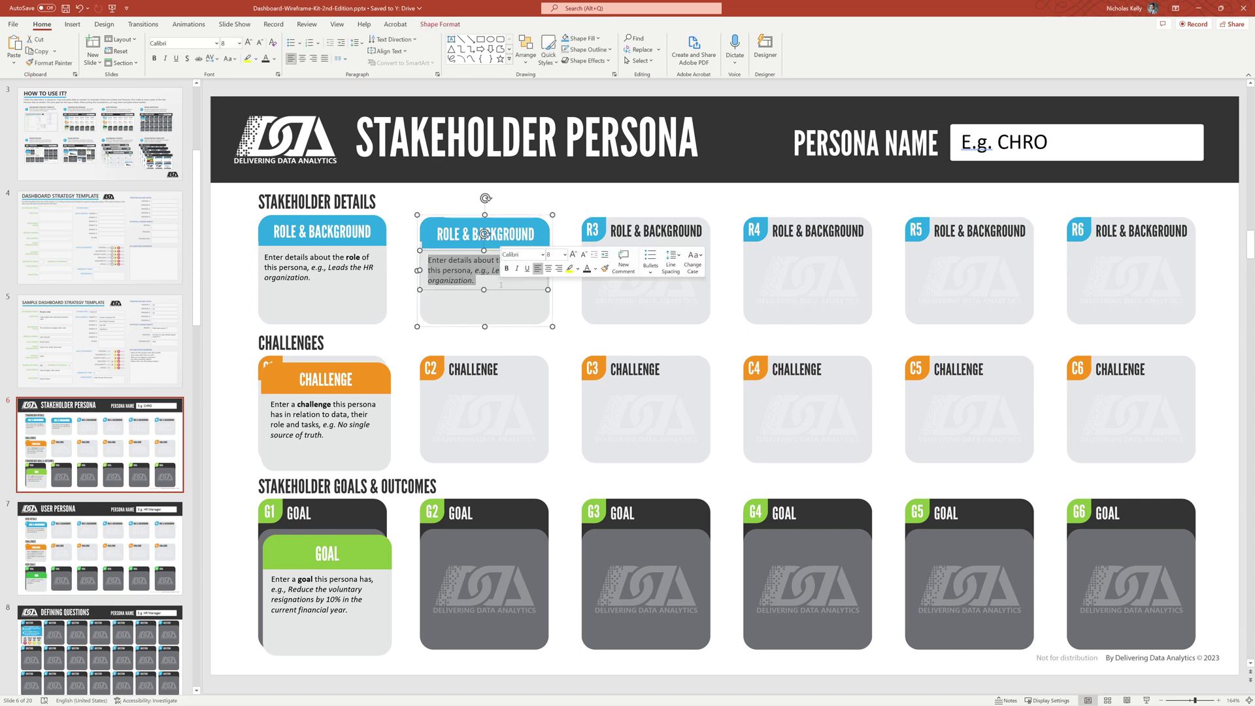
pyautogui.write('20+ yea')
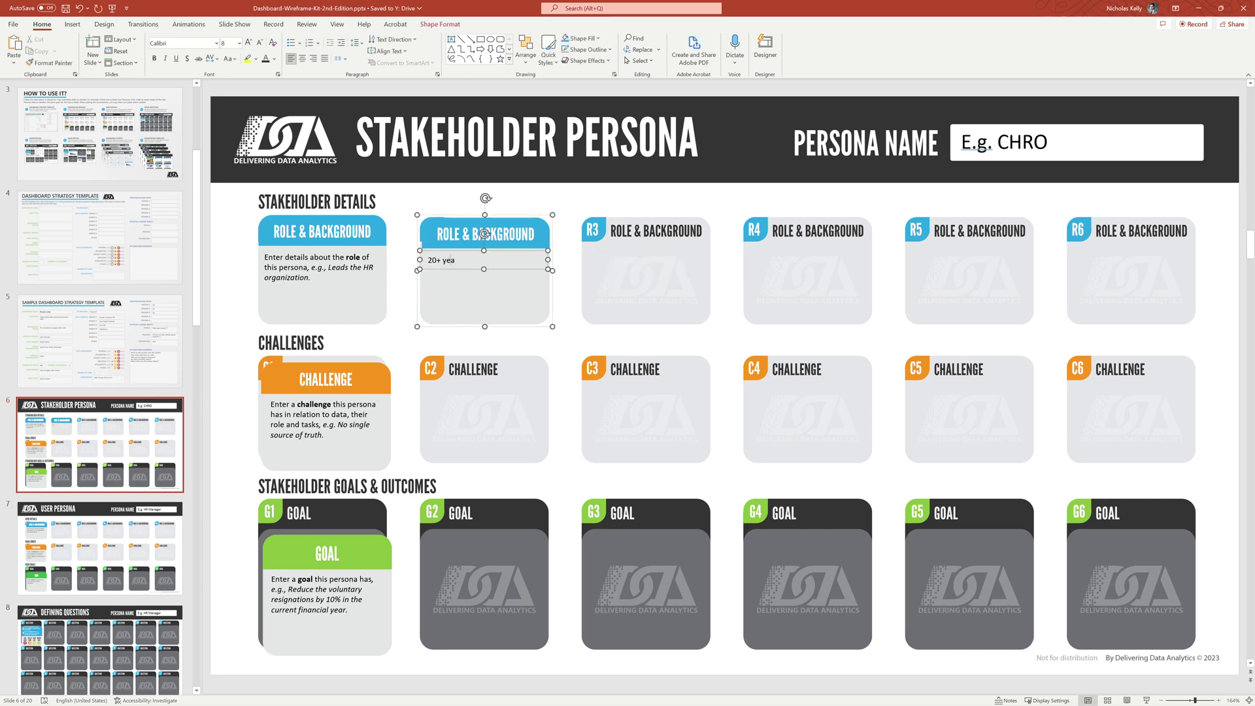
pyautogui.write('rs experience')
# Duplicate the edited R2 card and place the copy over the R3 slot.
pyautogui.click(655, 210)
pyautogui.click(549, 295)
pyautogui.hotkey('ctrl', 'c')
pyautogui.hotkey('ctrl', 'v')
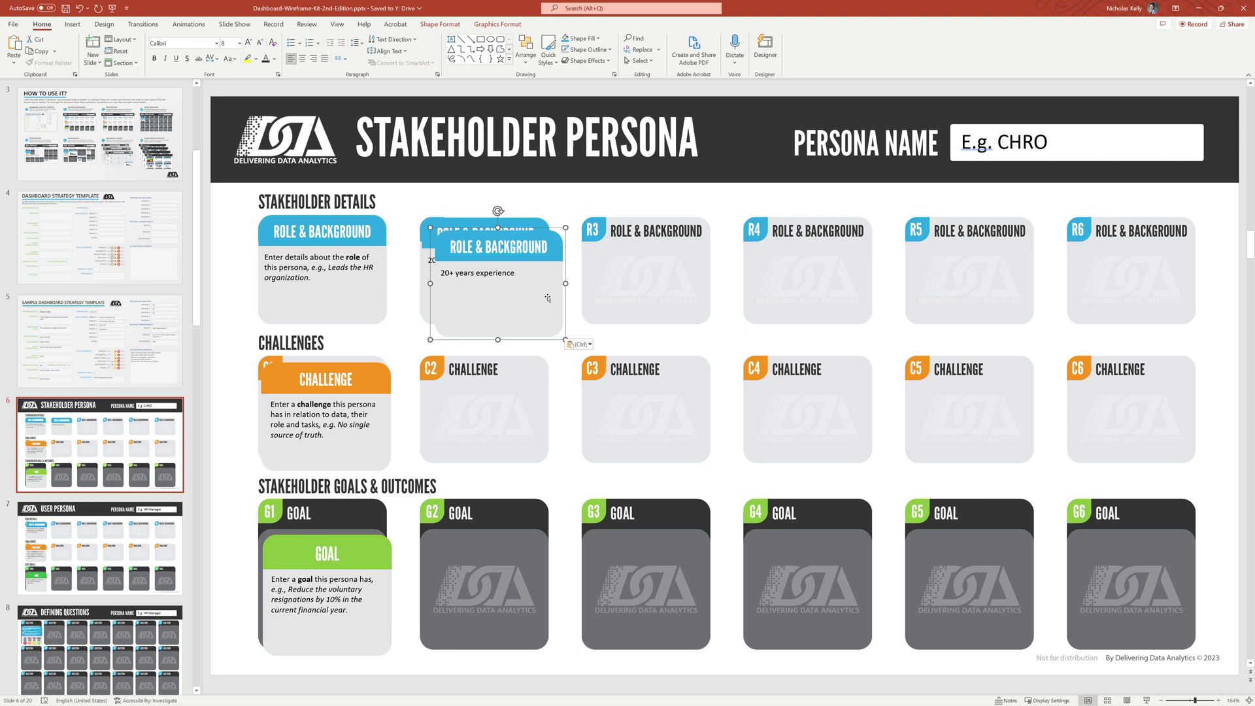
pyautogui.moveTo(548, 298); pyautogui.dragTo(685, 284)
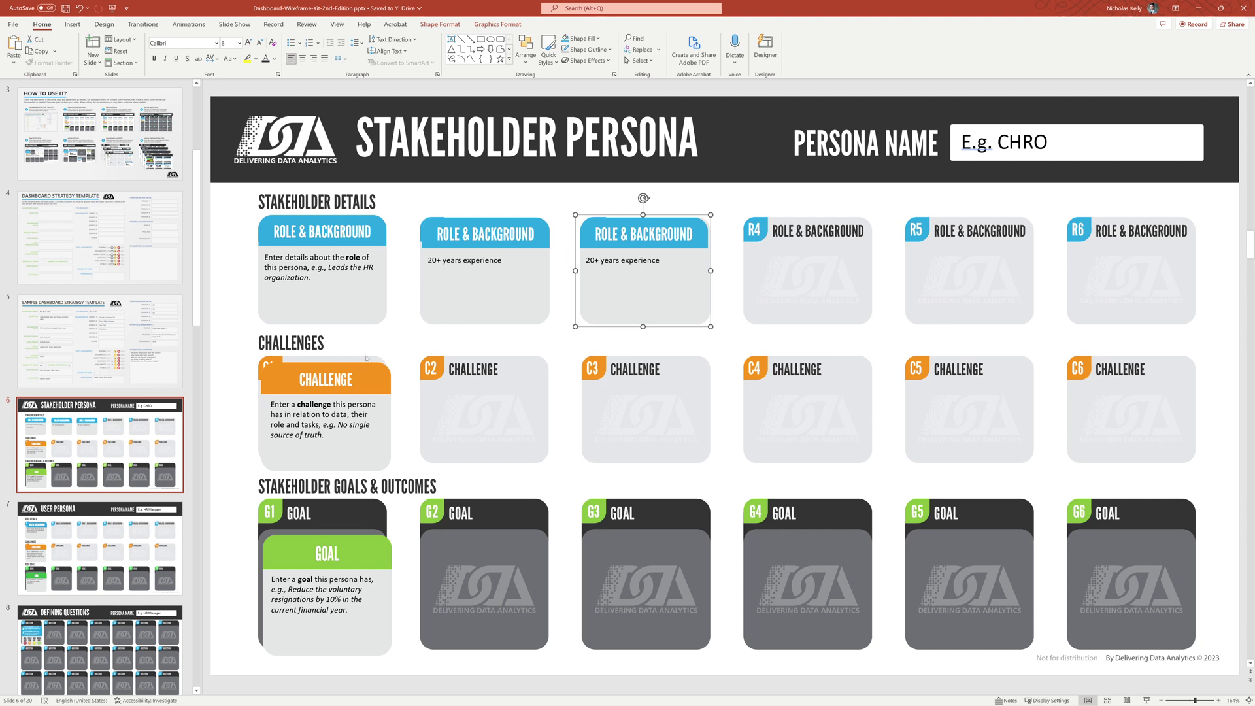
pyautogui.click(384, 391)
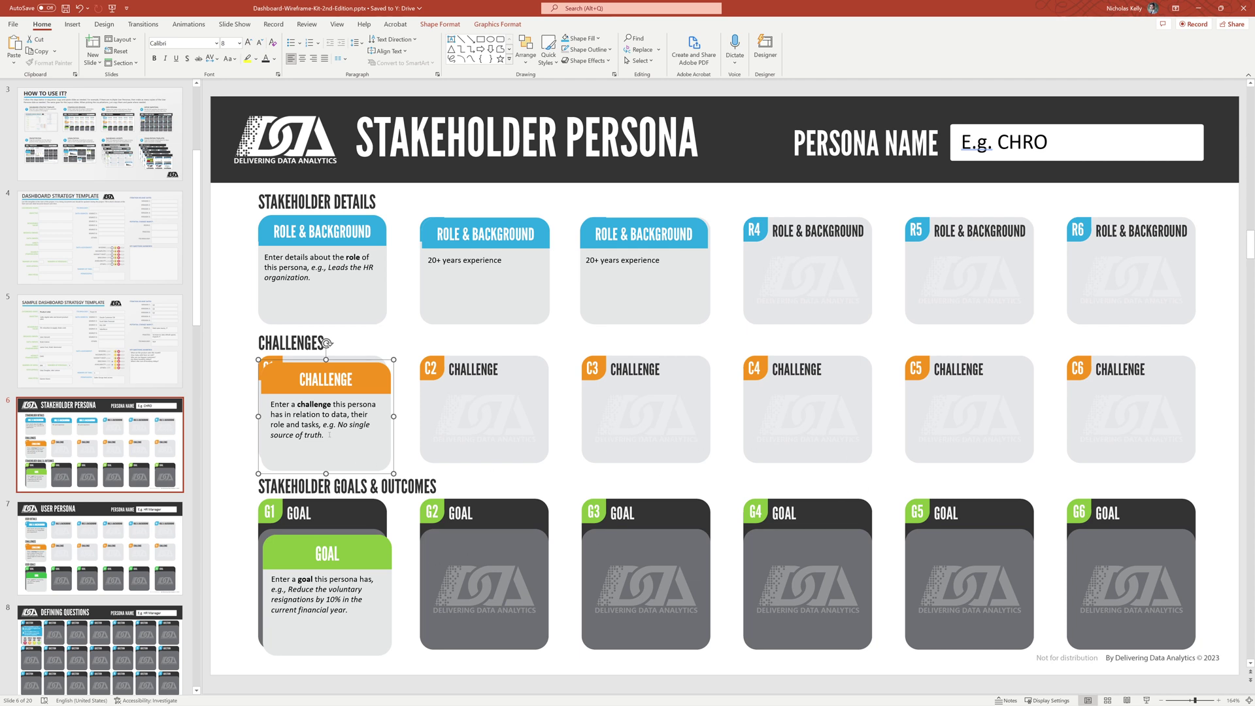
# Look over the challenge and goal cards, then move to slide 7, User Persona.
pyautogui.moveTo(338, 425); pyautogui.dragTo(349, 433)
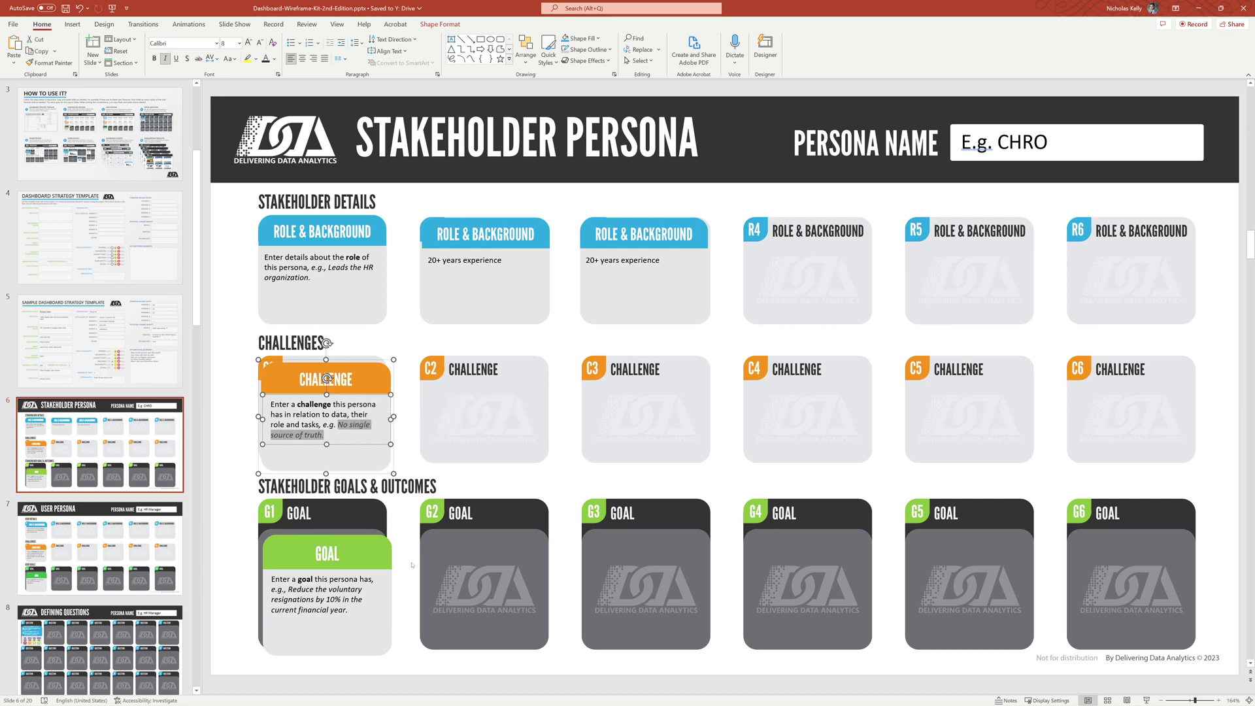
pyautogui.click(358, 567)
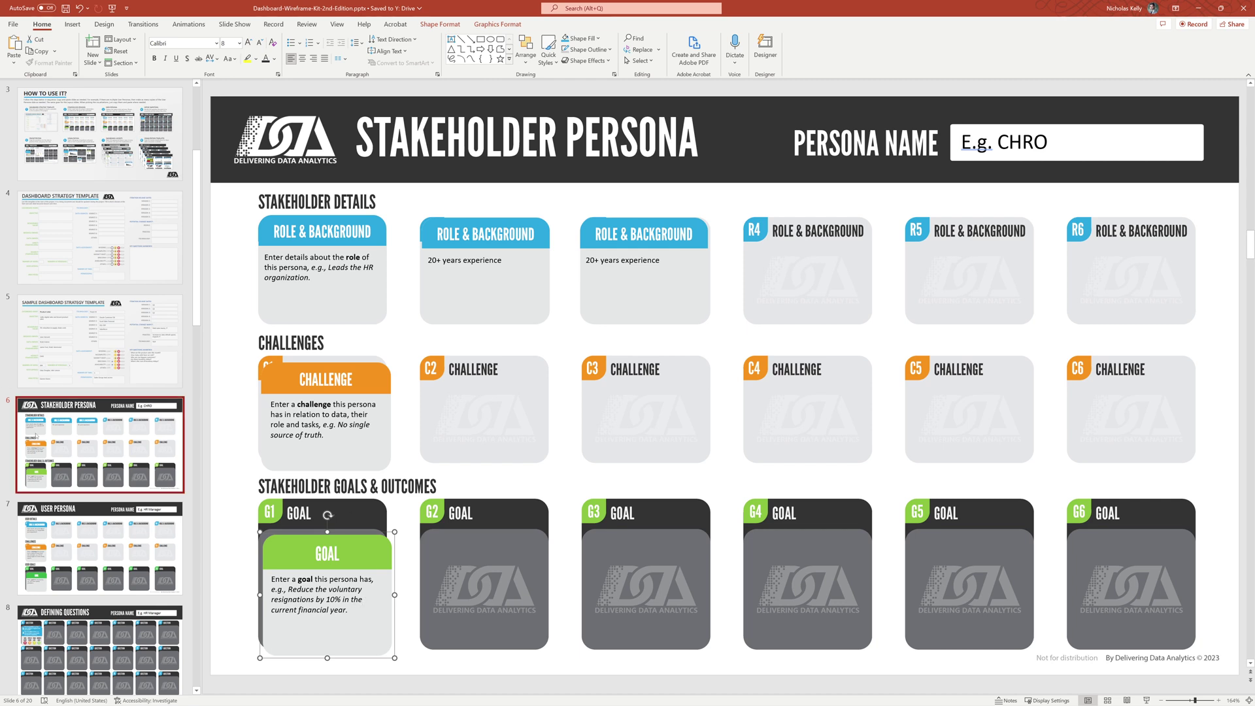
pyautogui.click(157, 543)
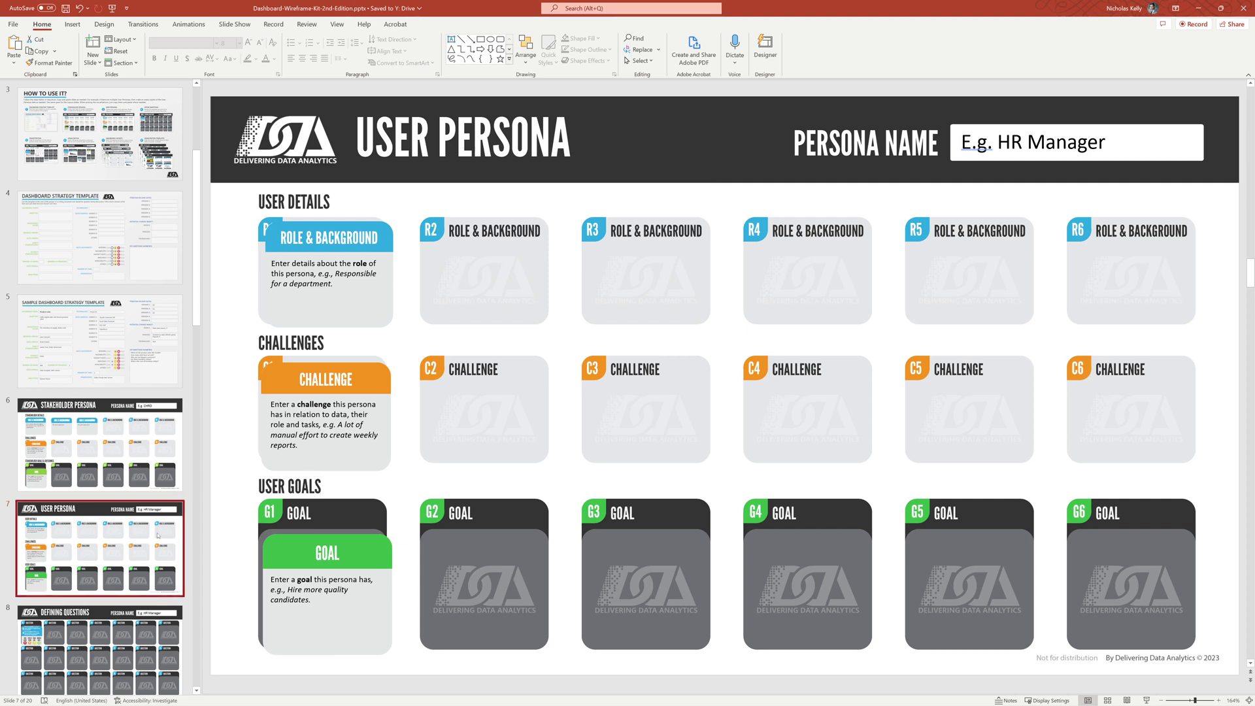
# Paste a copy of the User Persona slide, then delete that duplicate.
pyautogui.hotkey('ctrl', 'v')
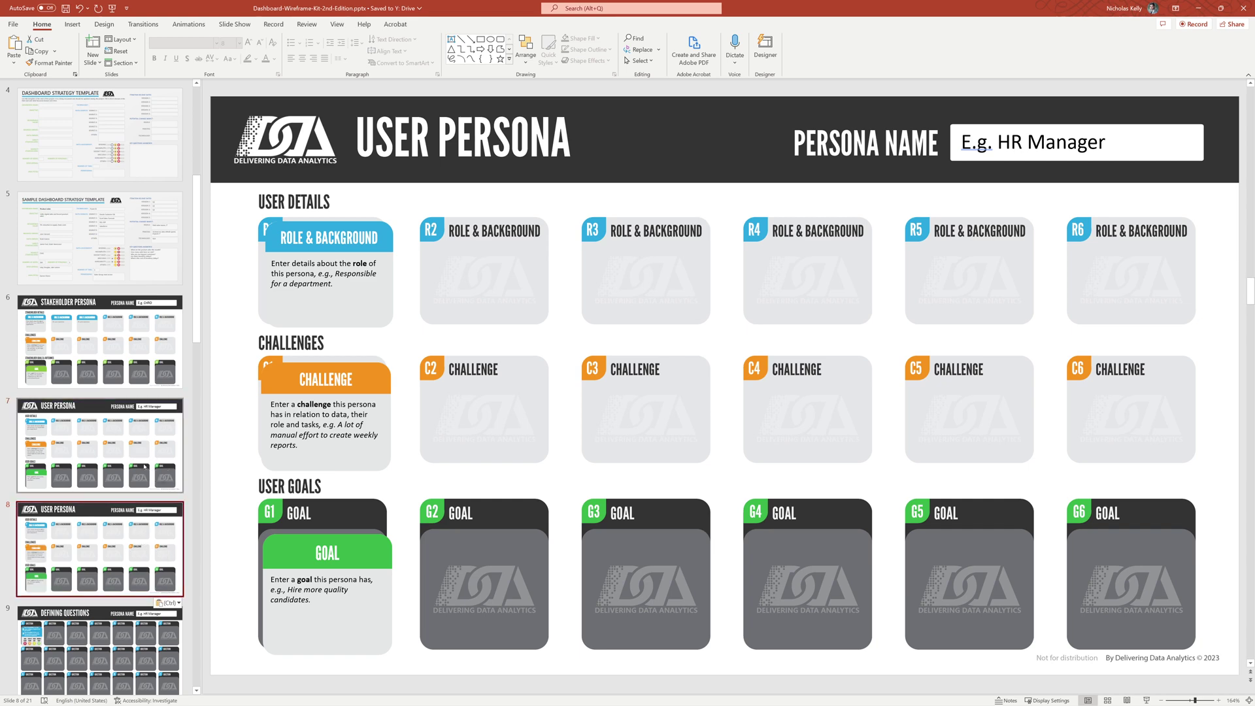
pyautogui.click(144, 531)
pyautogui.press('Delete')
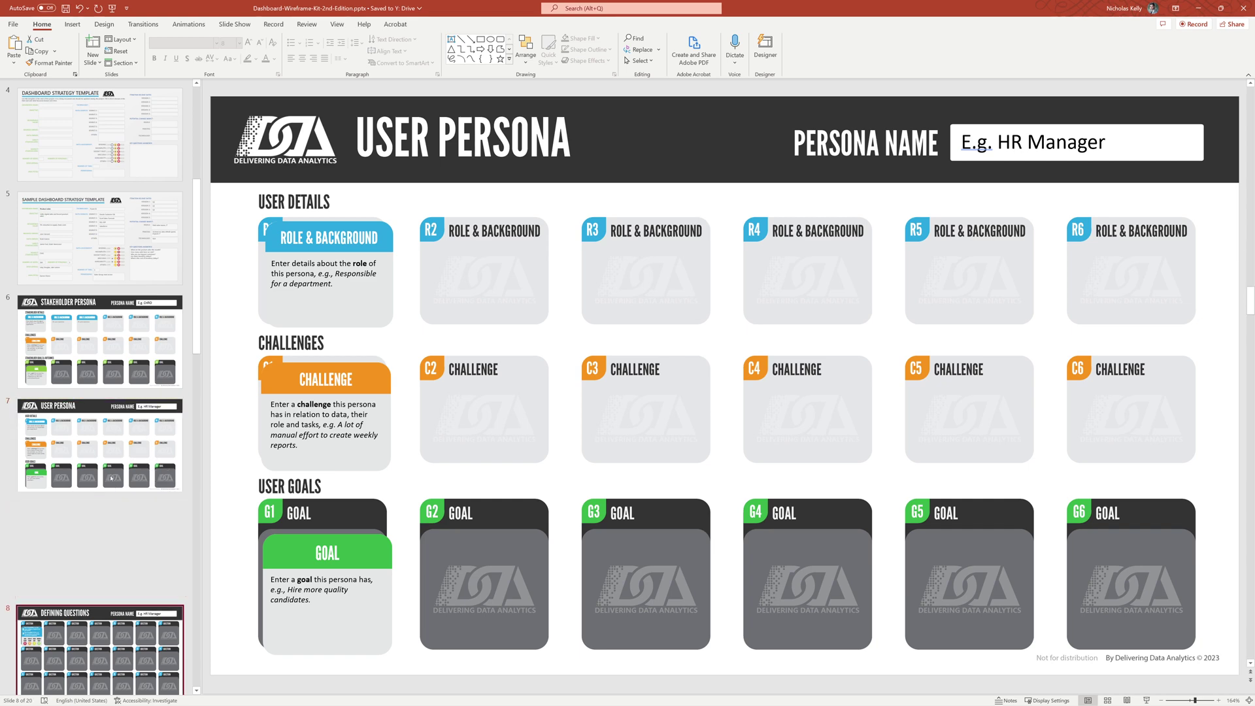
pyautogui.press('Up')
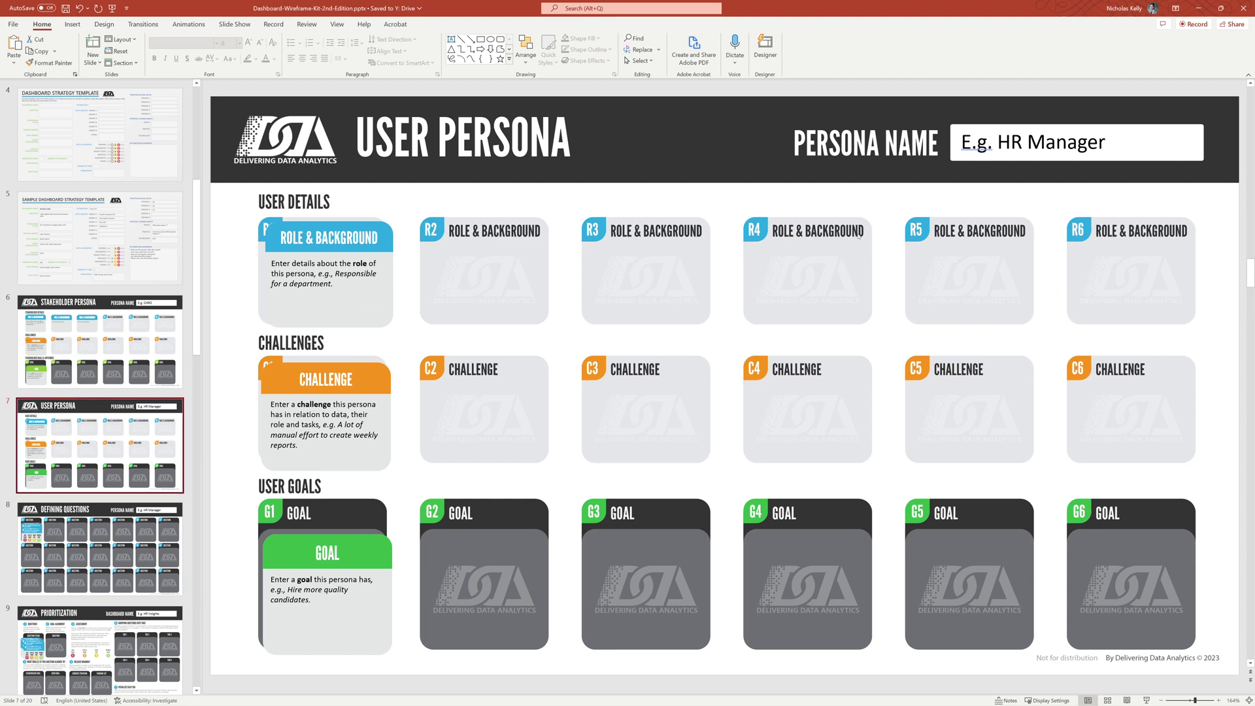
# Select the R1, C1 and G1 persona cards, then scroll the panel to Defining Questions.
pyautogui.click(371, 289)
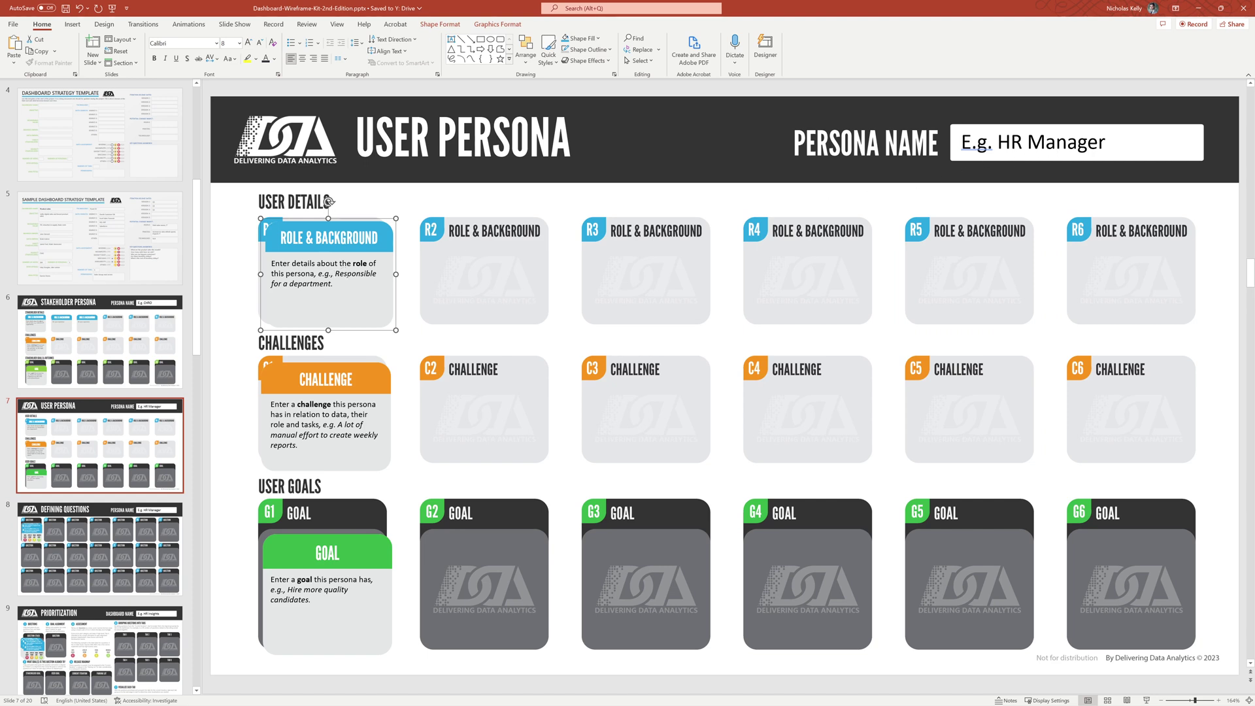
pyautogui.click(371, 380)
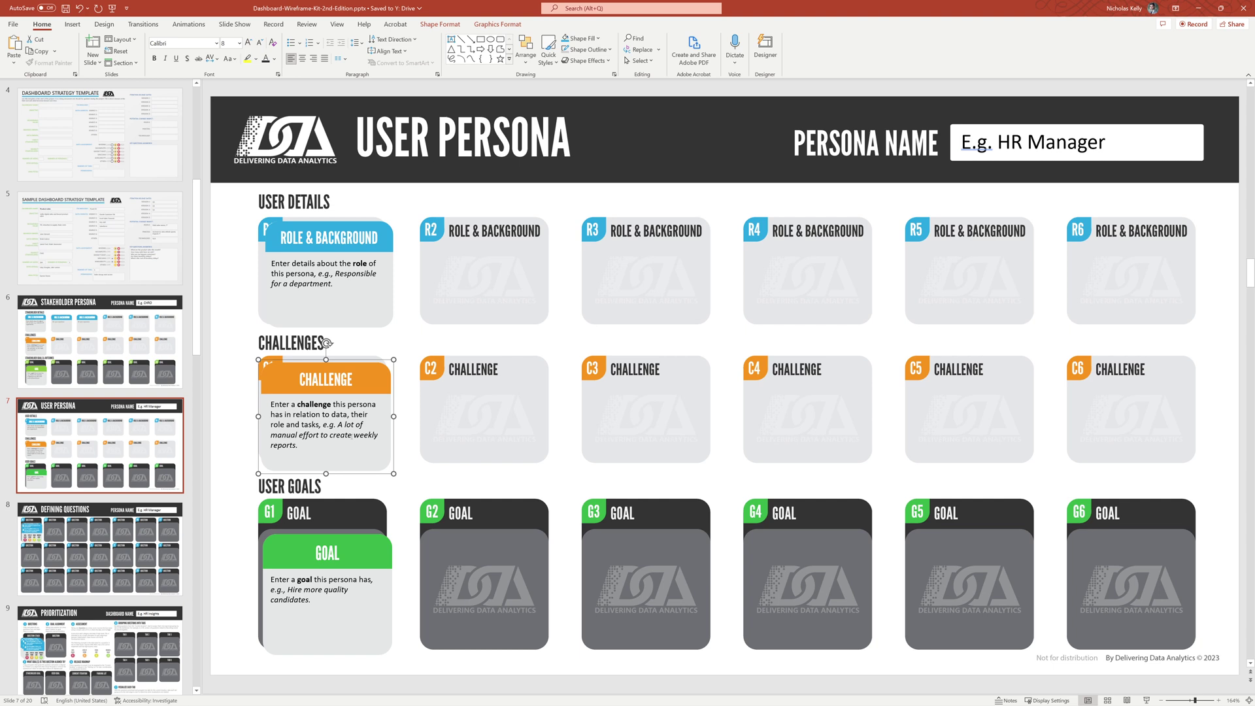
pyautogui.click(364, 564)
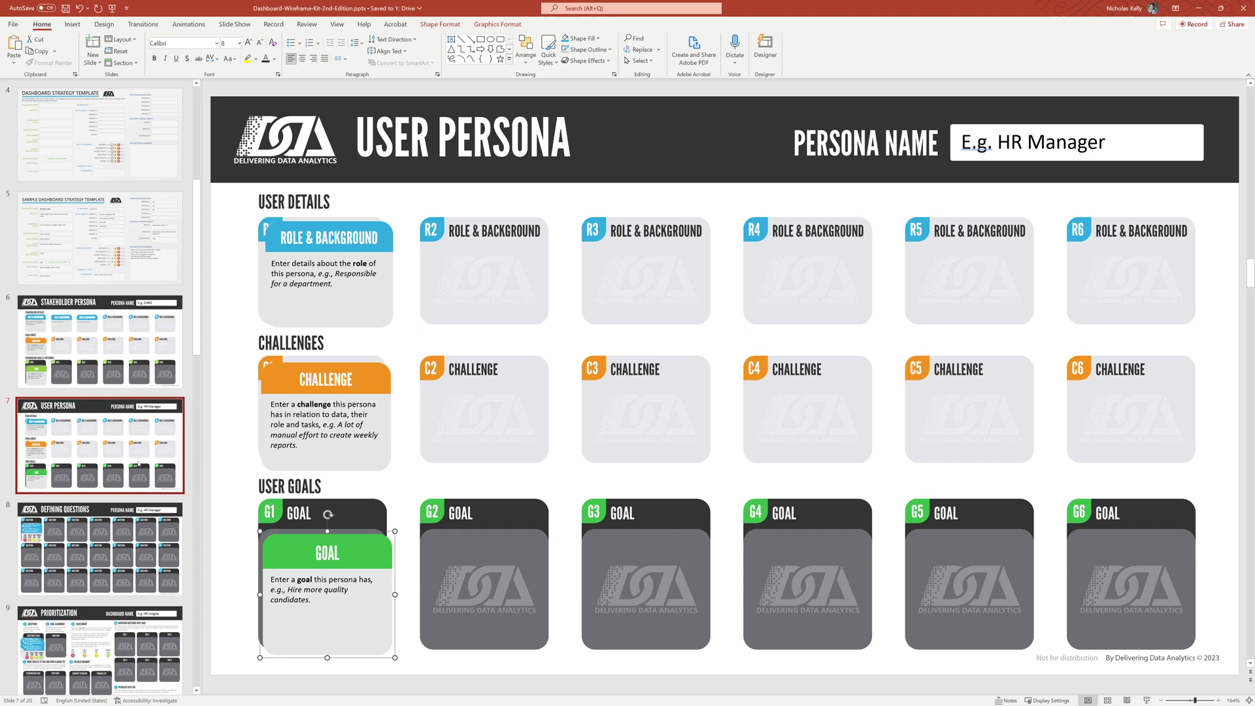
pyautogui.scroll(-1, 412, 419)
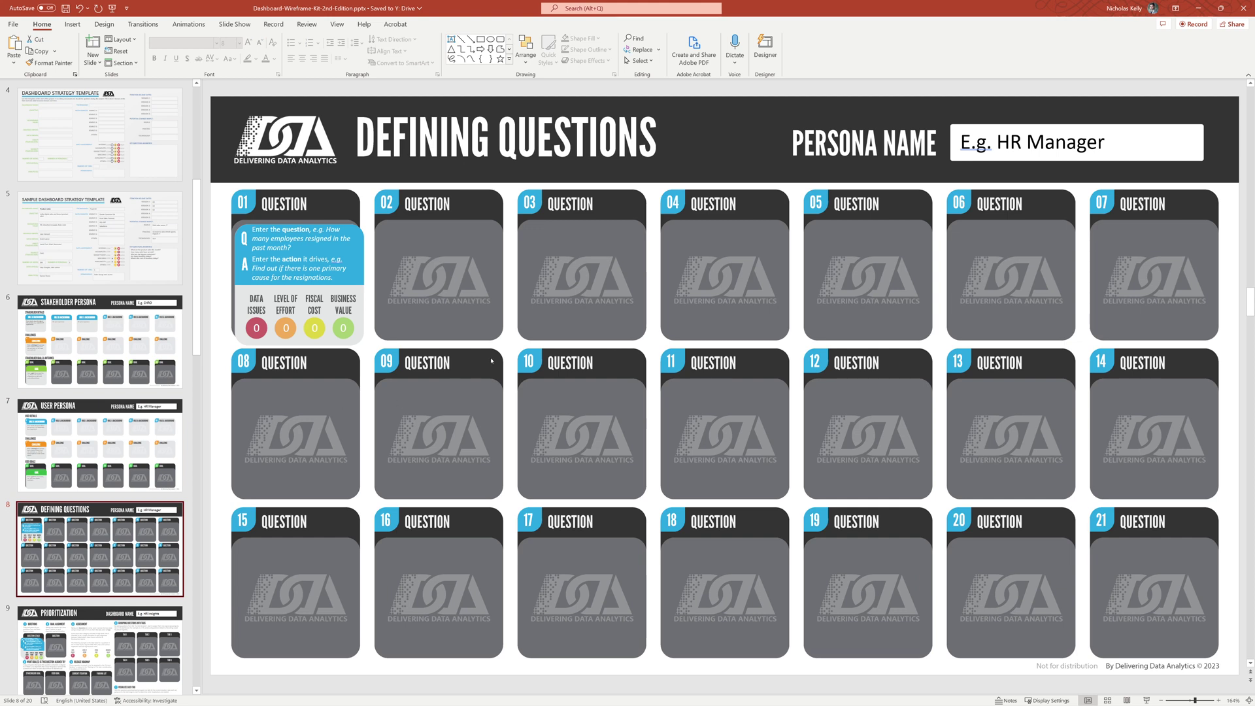
# Nudge the question 01 card slightly and work inside its question text.
pyautogui.click(360, 249)
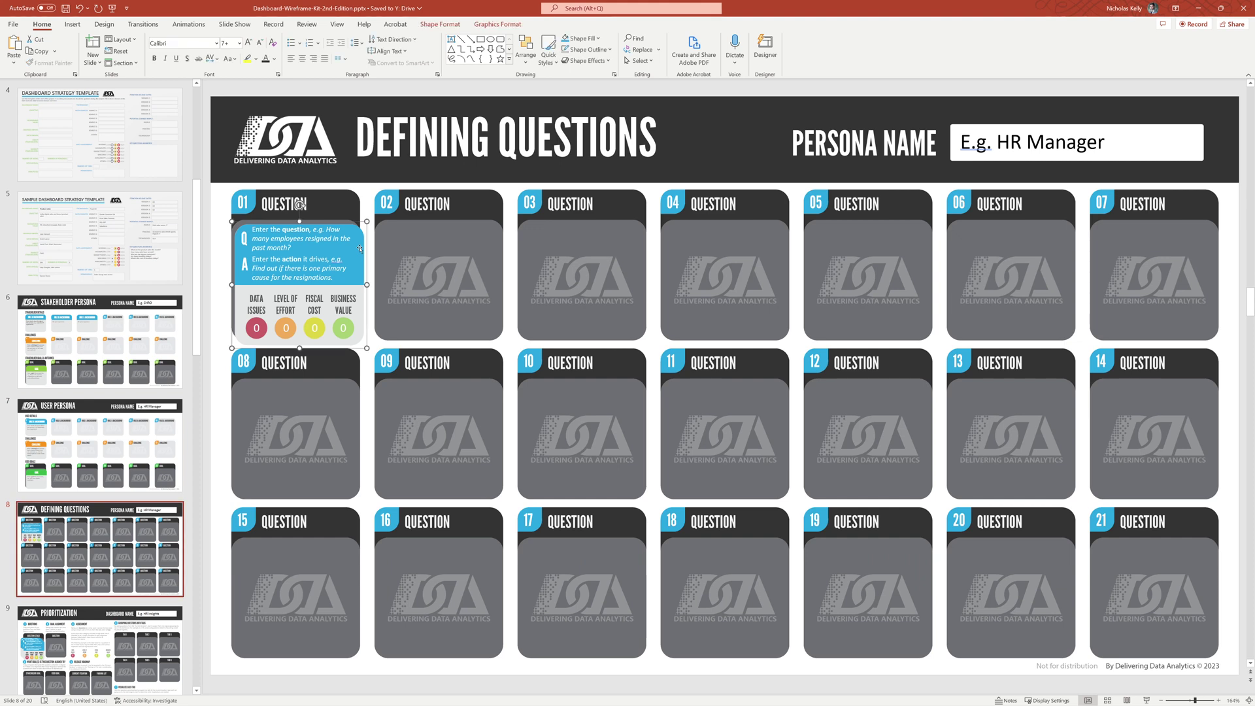
pyautogui.moveTo(360, 252); pyautogui.dragTo(354, 248)
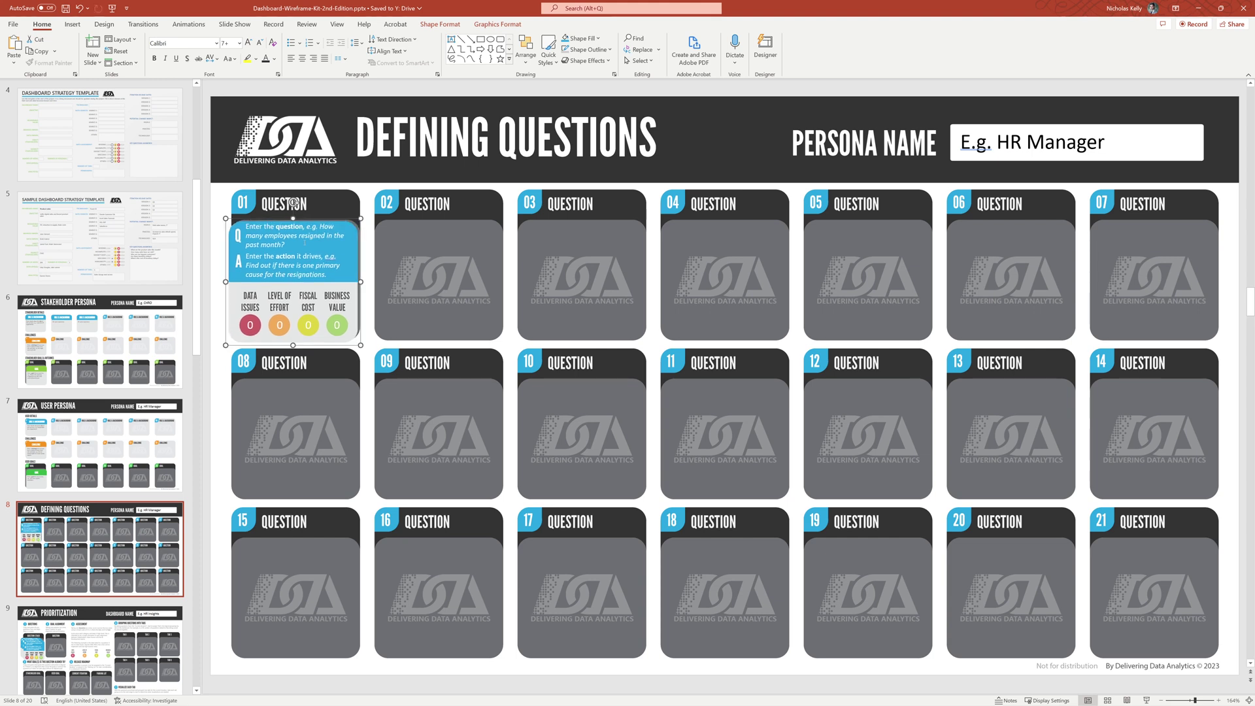
pyautogui.moveTo(246, 226); pyautogui.dragTo(303, 227)
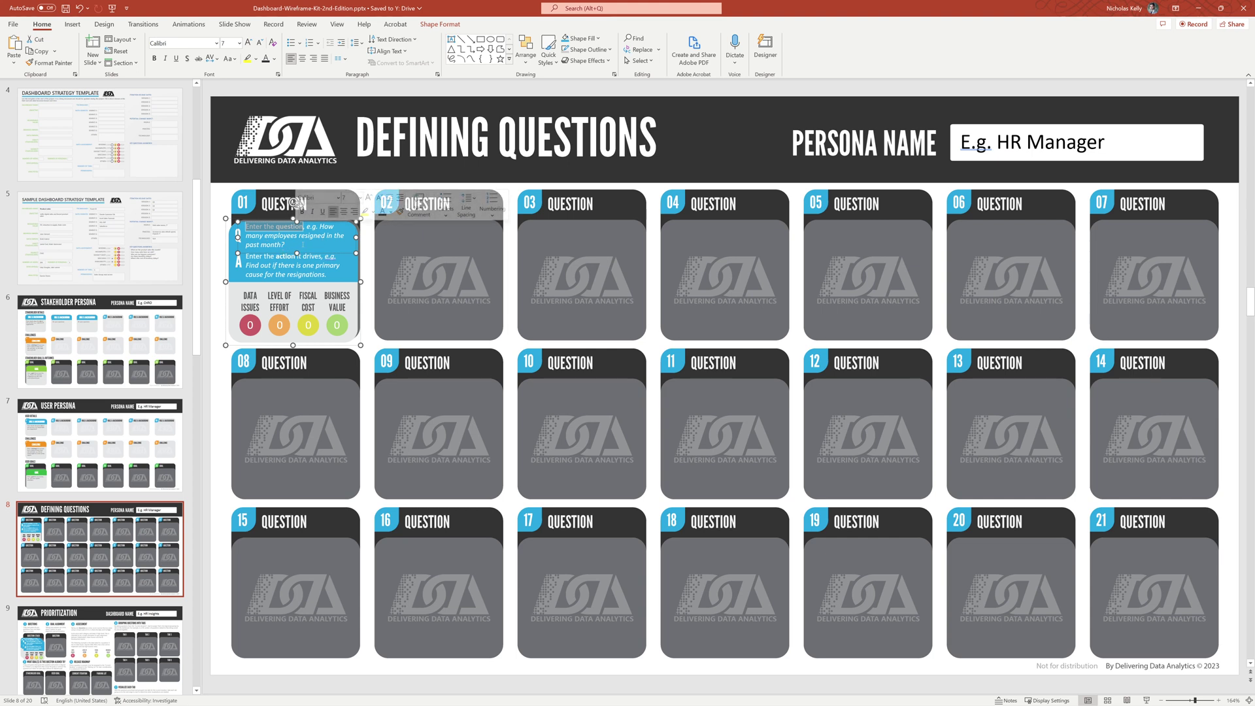
pyautogui.click(297, 231)
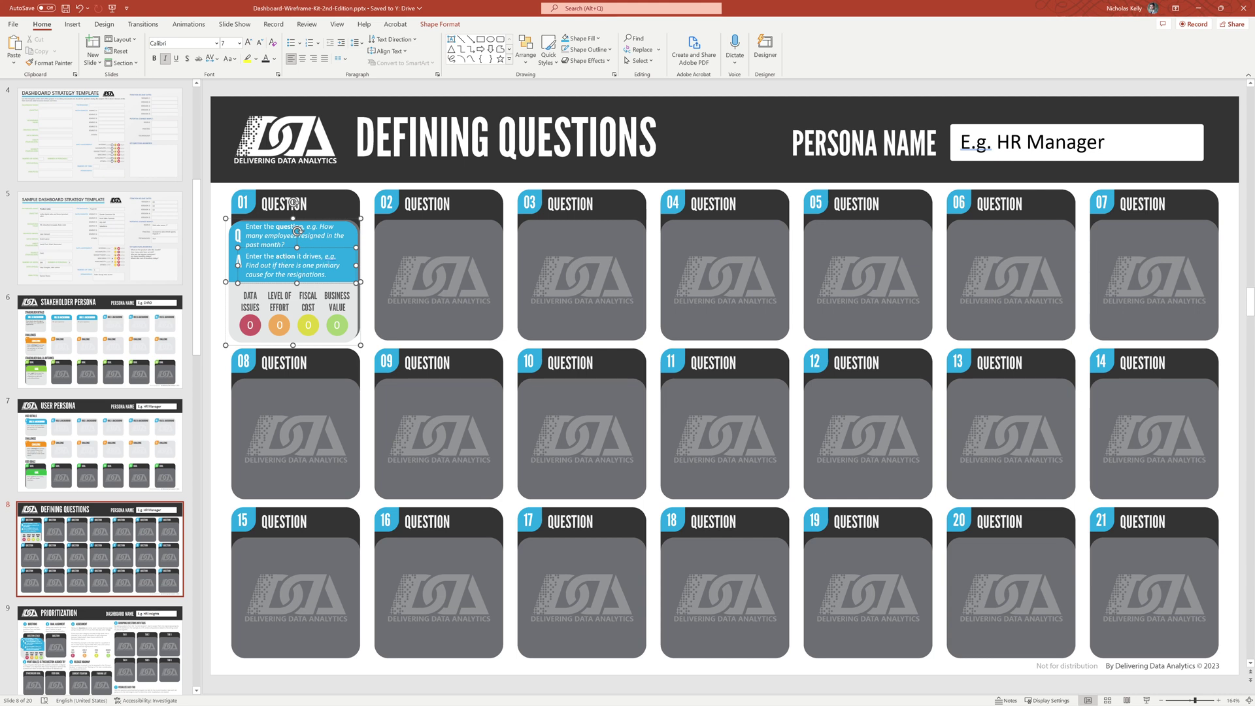
# Copy the card 01 question group onto card 02, type 'Edit', undo, and delete the copy.
pyautogui.click(349, 236)
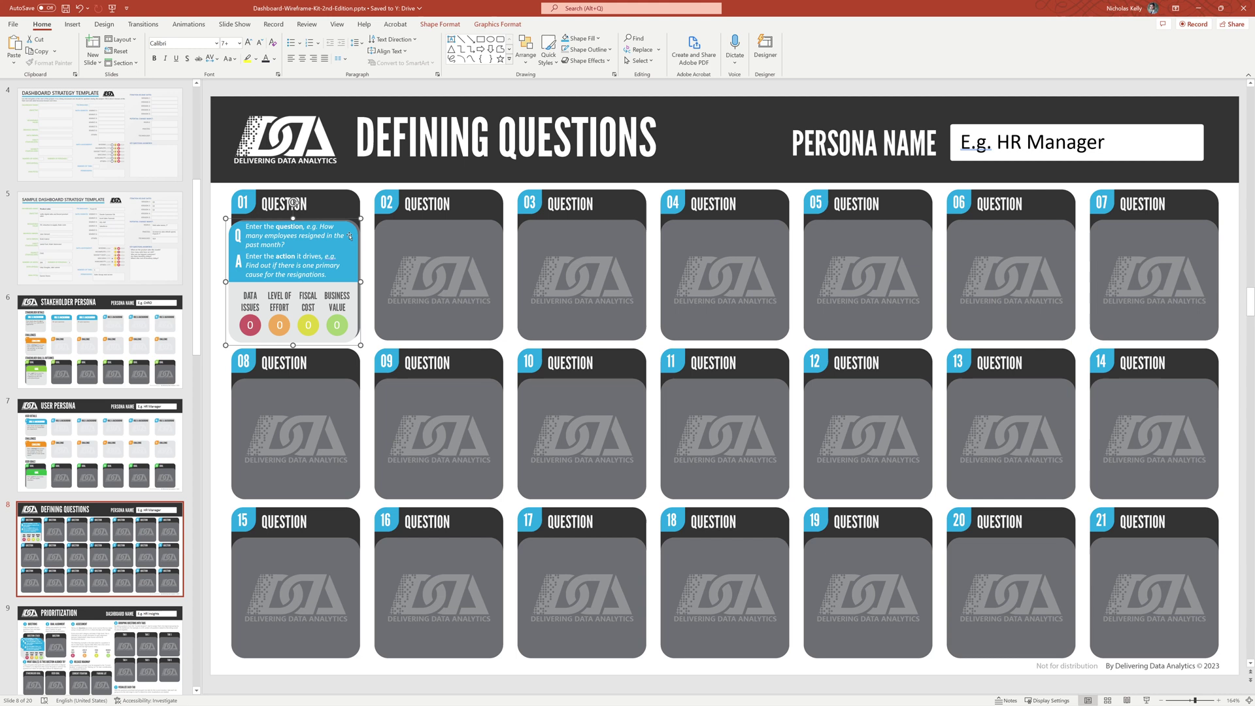
pyautogui.moveTo(350, 236); pyautogui.dragTo(386, 230)
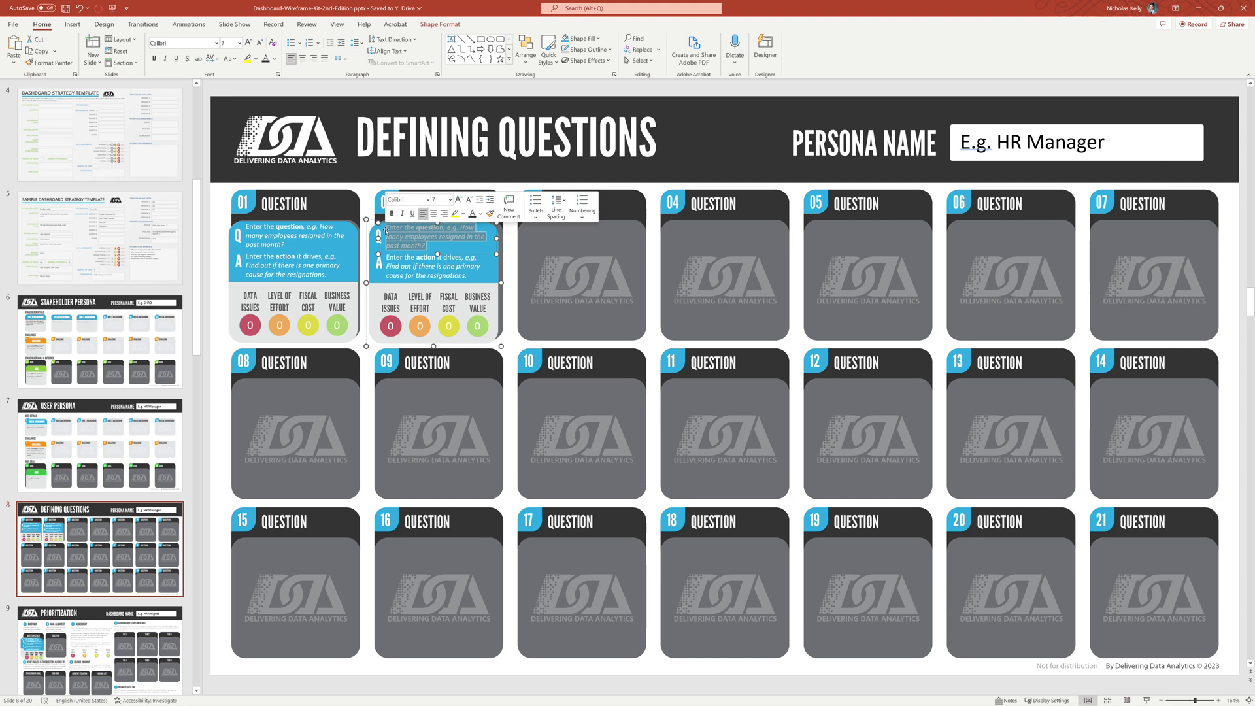
pyautogui.write('Edit')
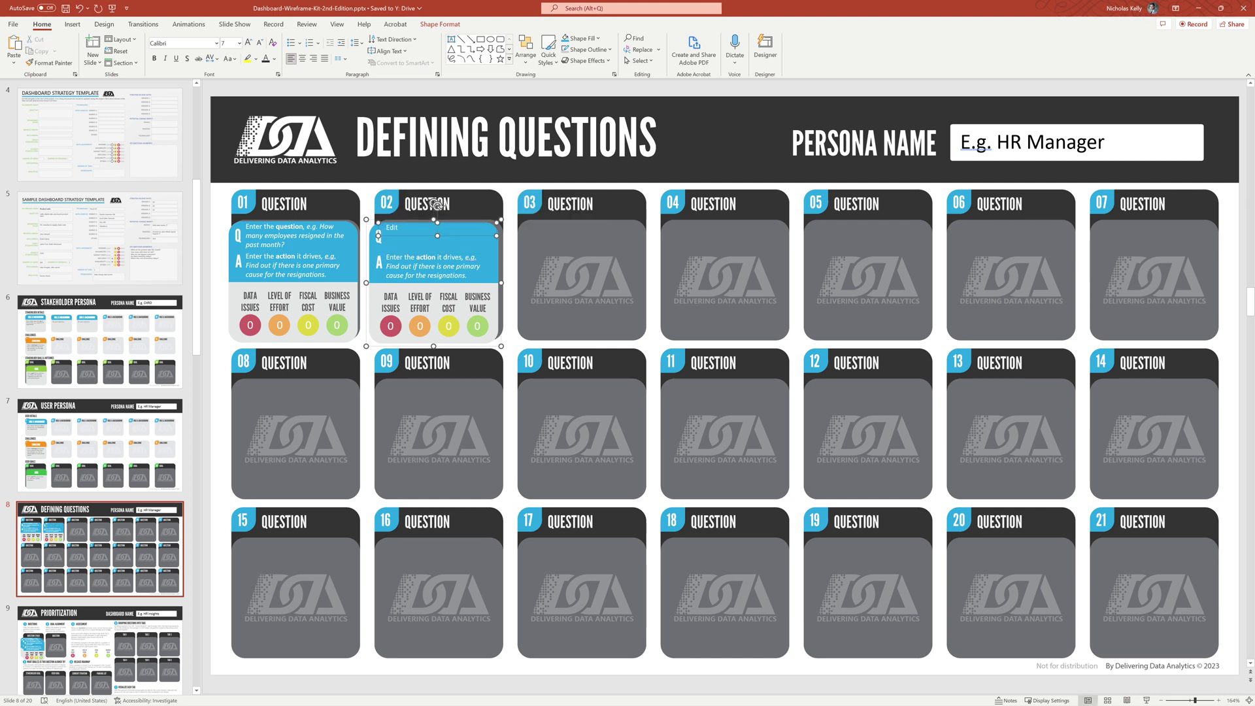
pyautogui.hotkey('ctrl', 'z')
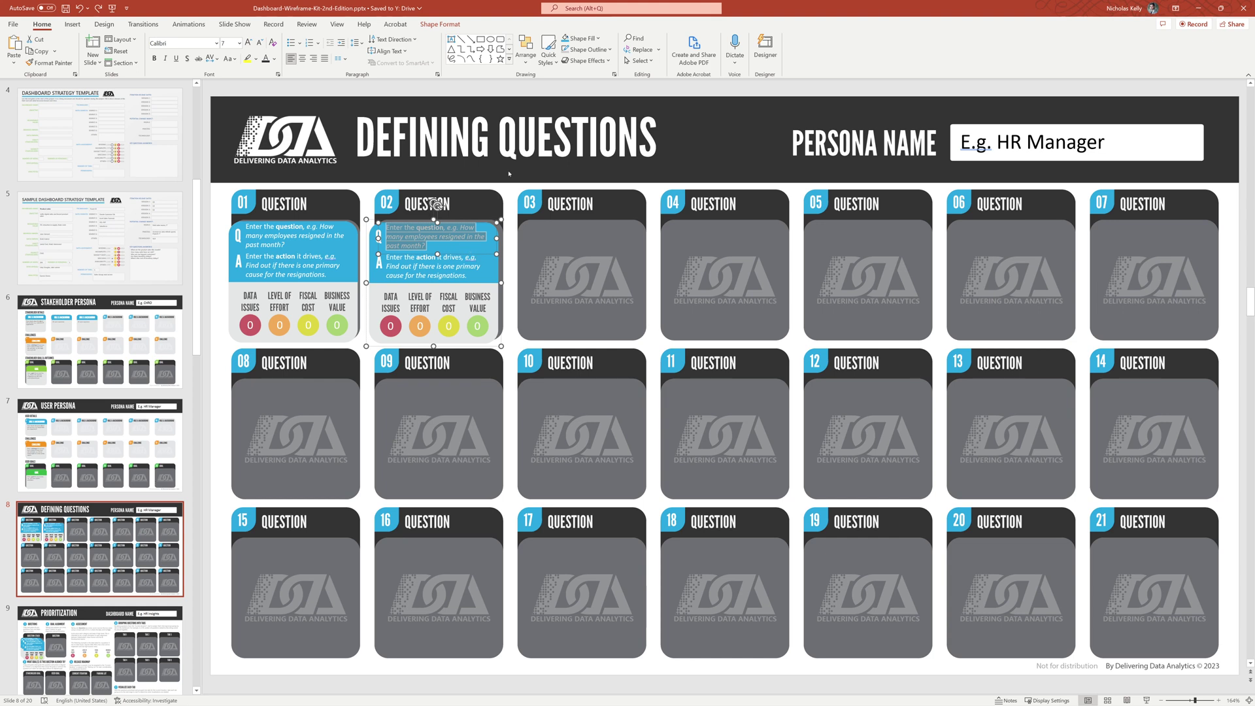
pyautogui.press('Escape')
pyautogui.press('Escape')
pyautogui.press('Delete')
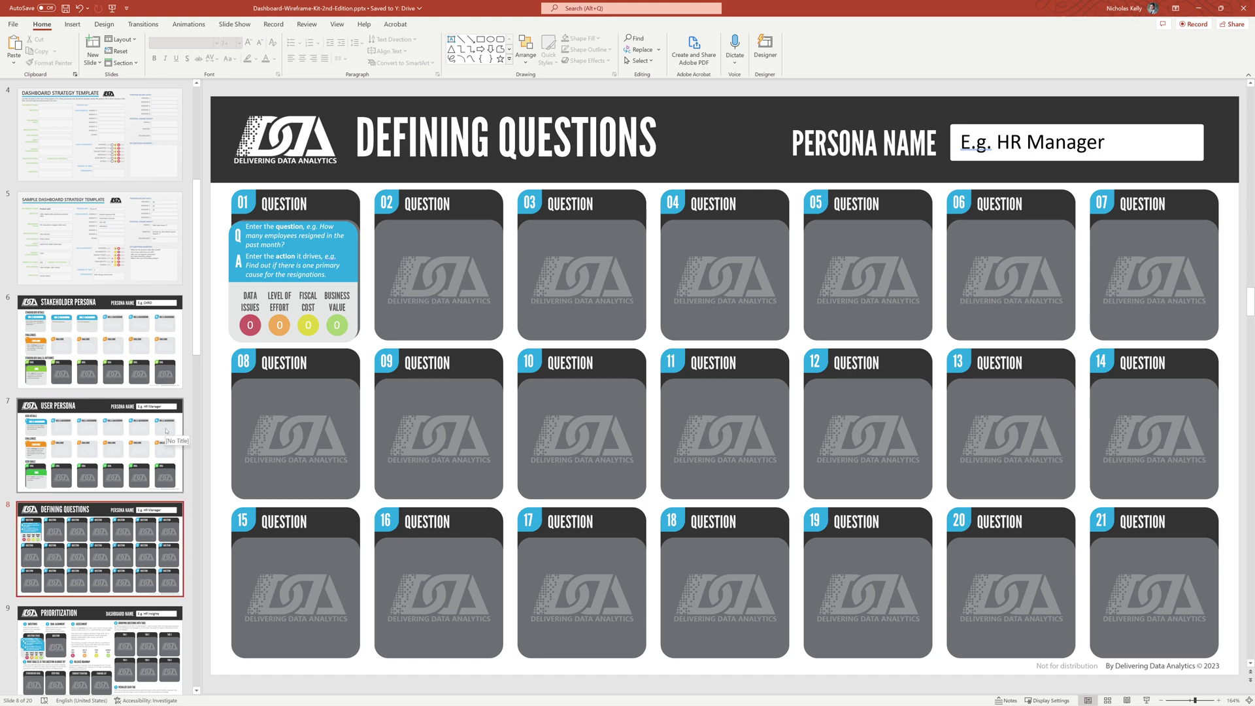
# Scroll down and open slide 9, Prioritization.
pyautogui.scroll(-2, 167, 430)
pyautogui.scroll(-1, 166, 430)
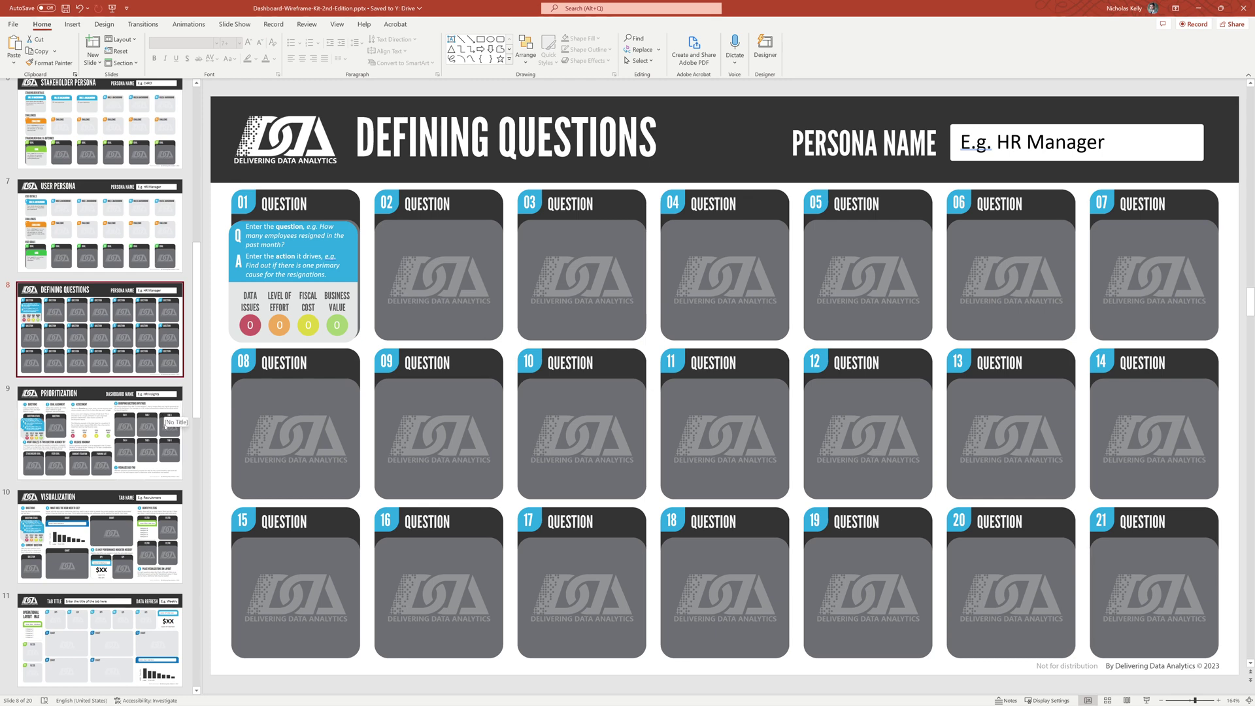
pyautogui.click(166, 425)
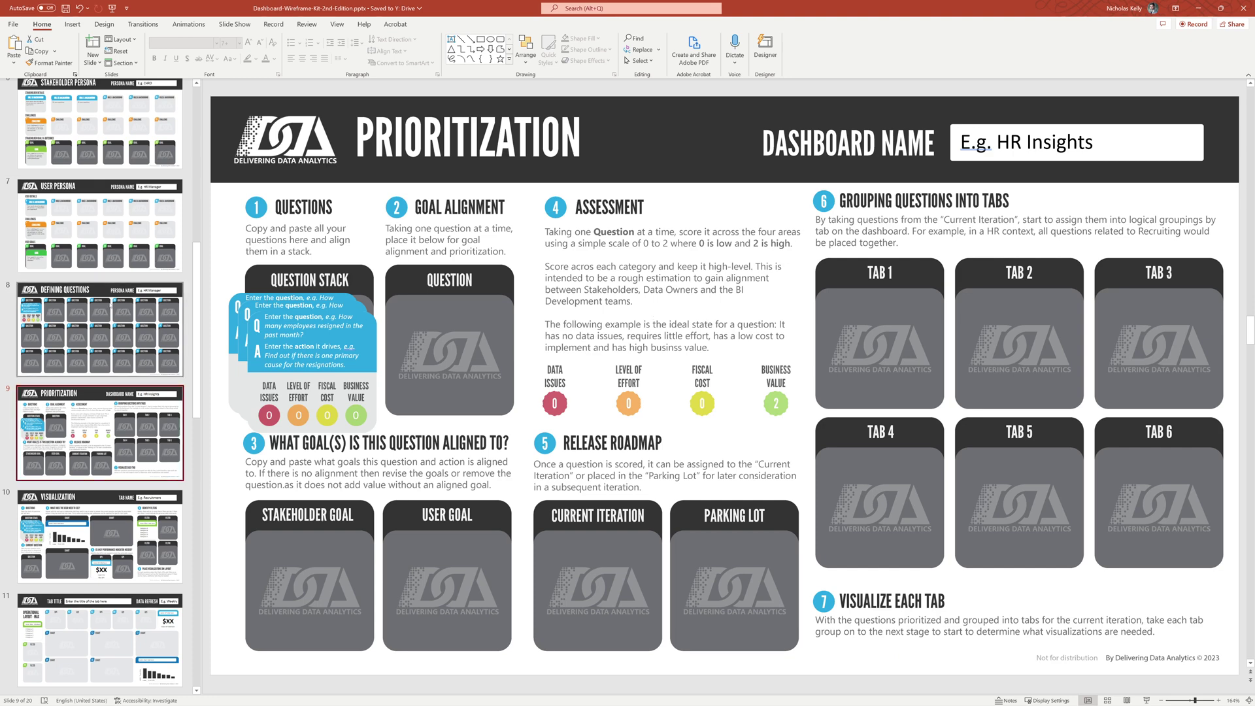
# Back on the Prioritization slide, select the stacked question cards in the Question Stack.
pyautogui.click(49, 314)
pyautogui.press('Down')
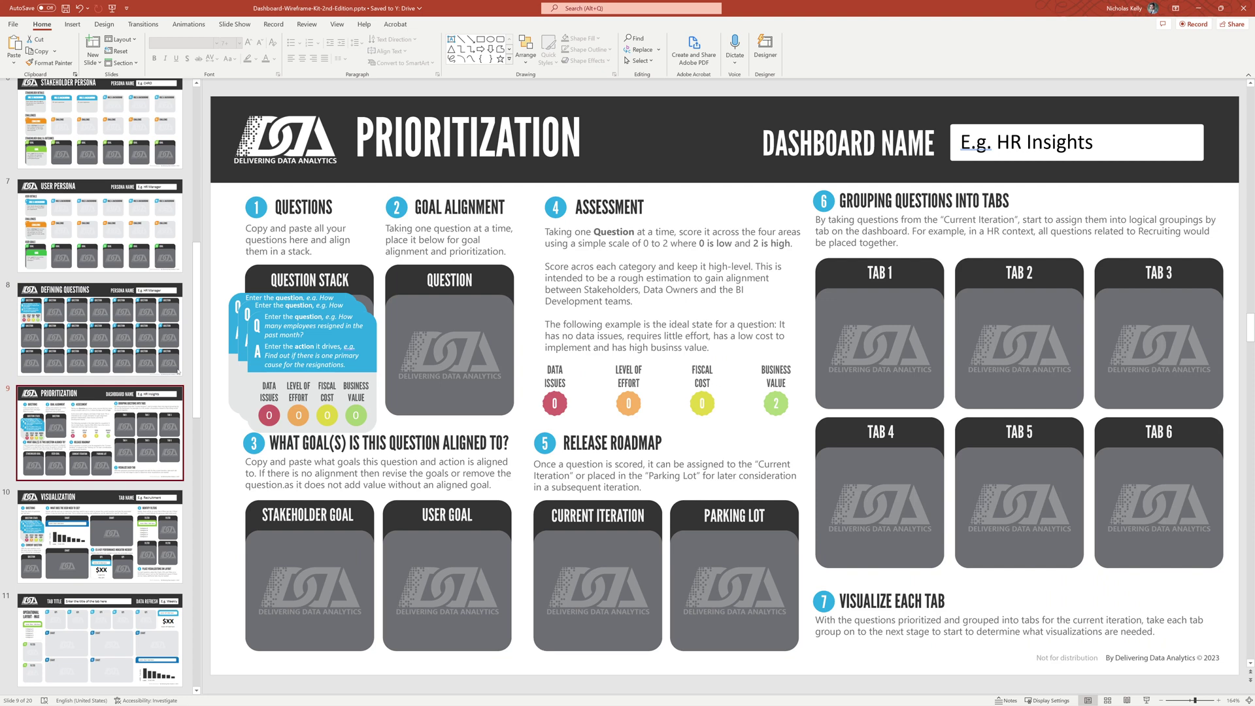
pyautogui.click(304, 283)
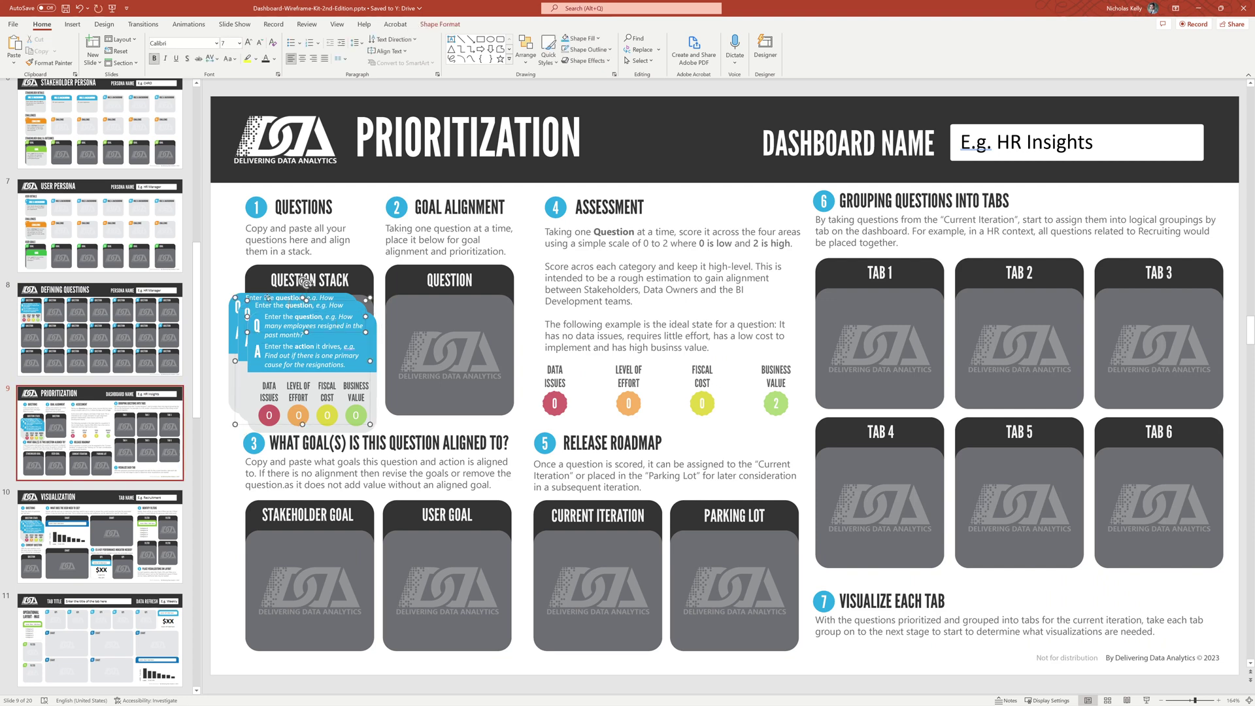
pyautogui.moveTo(304, 283); pyautogui.dragTo(317, 321)
pyautogui.keyDown('shift'); pyautogui.click(241, 359); pyautogui.keyUp('shift')
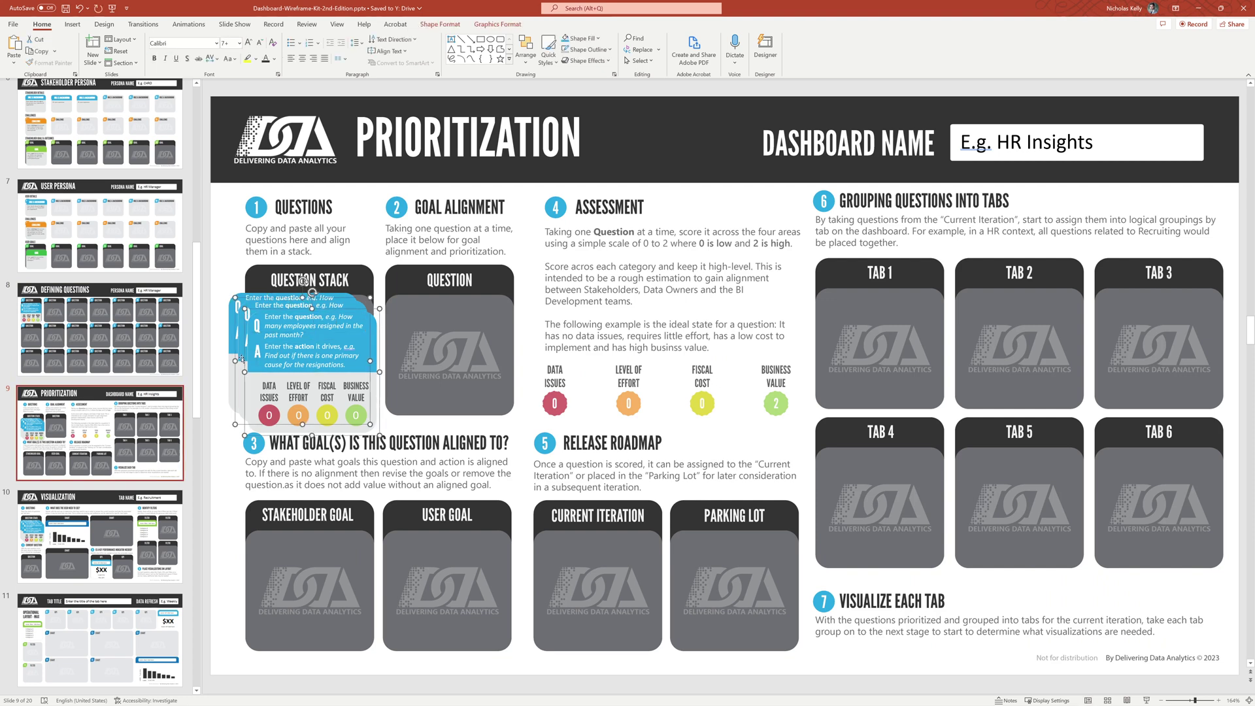
pyautogui.keyDown('shift'); pyautogui.click(232, 350); pyautogui.keyUp('shift')
# Align the selected cards center and top, then drag the stack into the Question box.
pyautogui.click(526, 51)
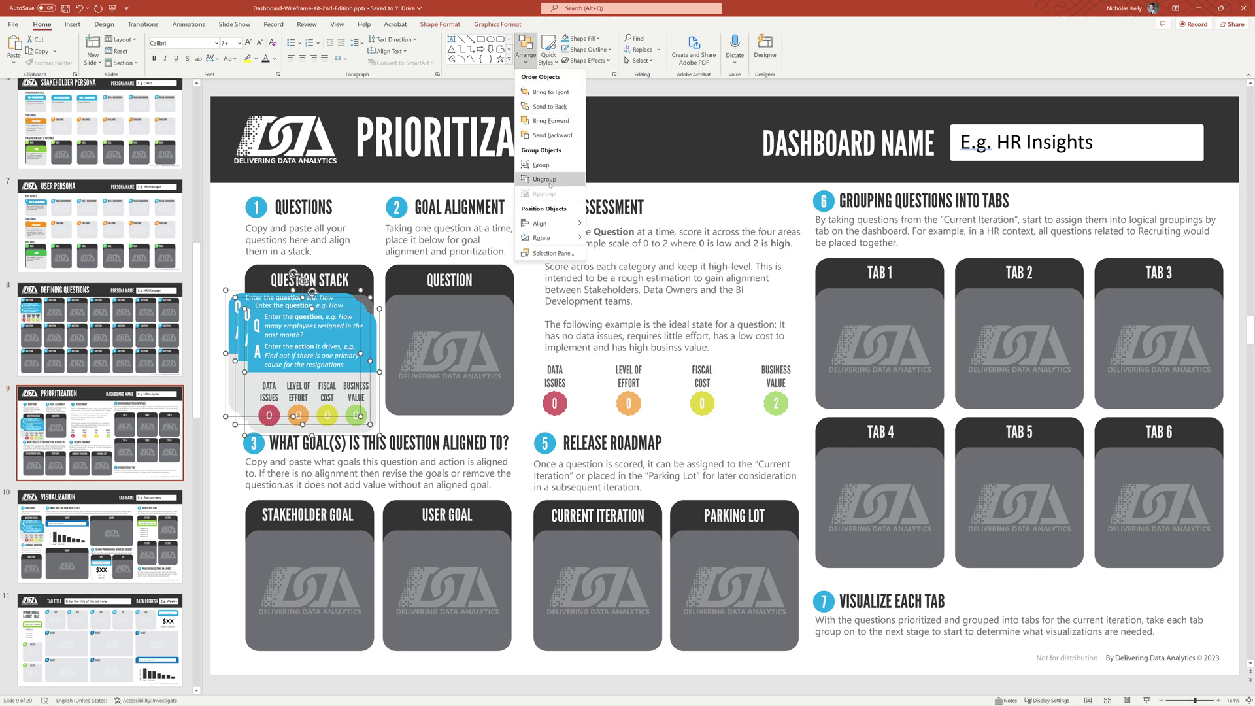
pyautogui.moveTo(554, 223)
pyautogui.click(608, 238)
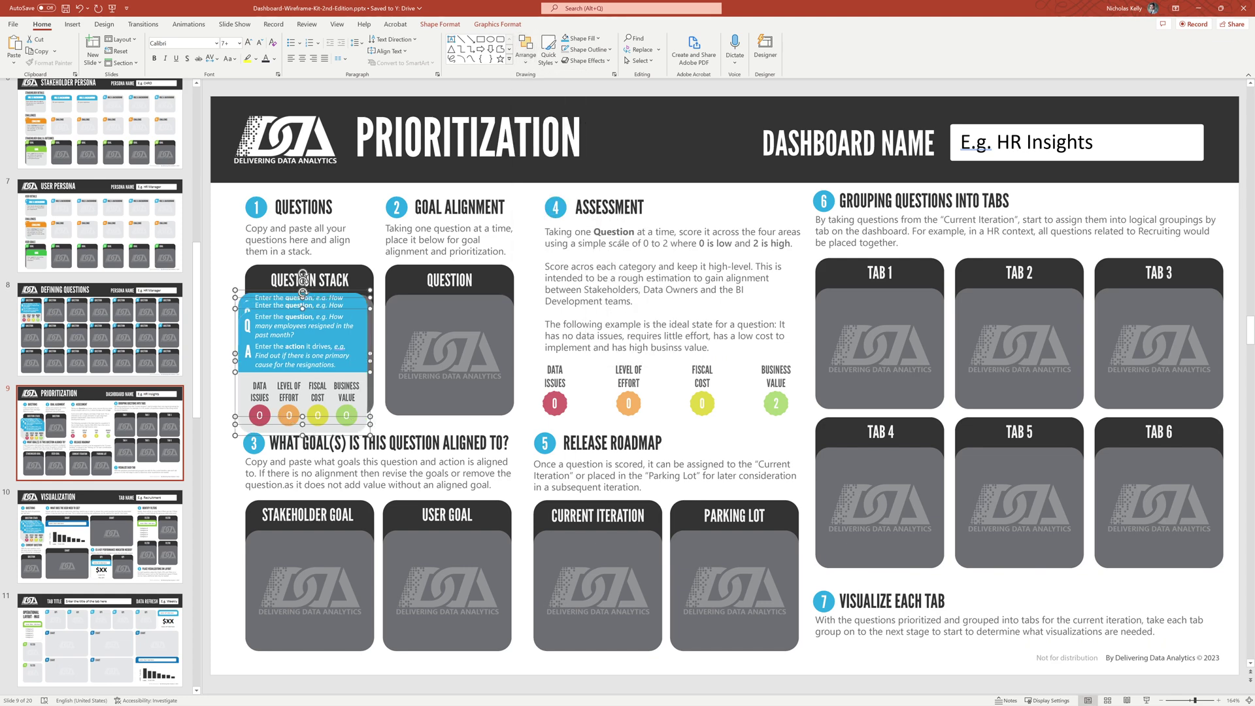
pyautogui.click(526, 51)
pyautogui.moveTo(556, 223)
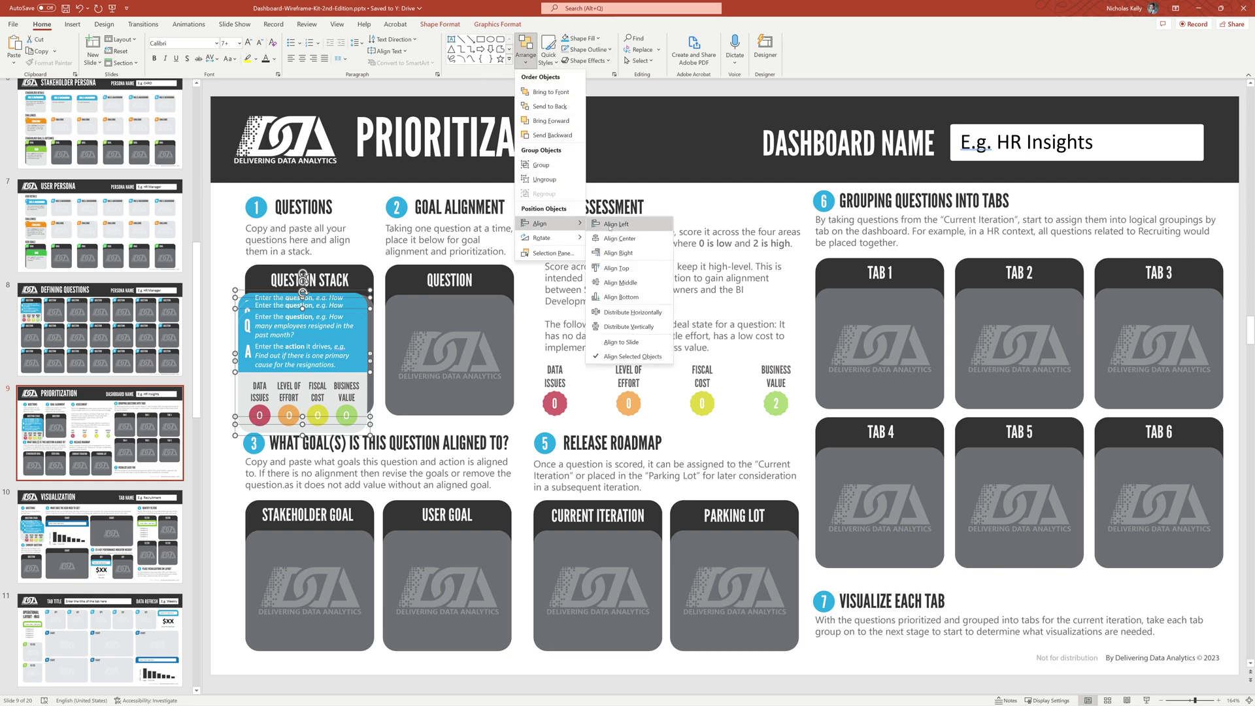
pyautogui.click(651, 272)
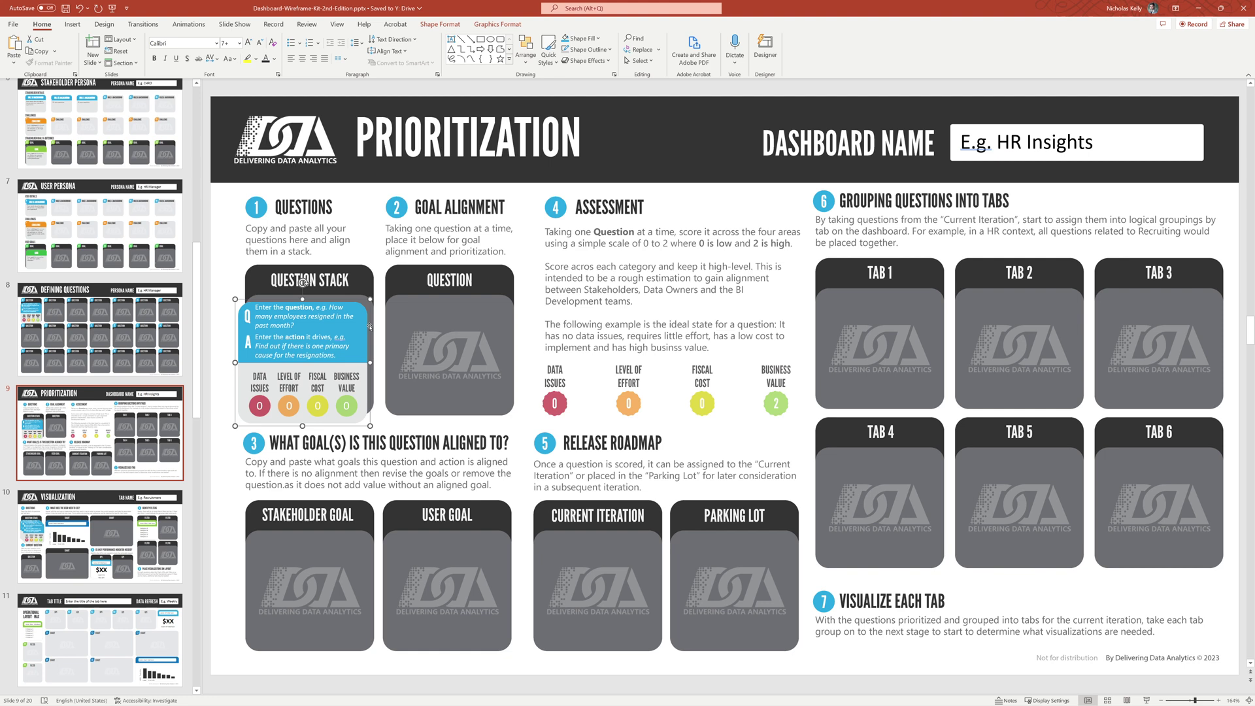
pyautogui.moveTo(303, 283); pyautogui.dragTo(449, 276)
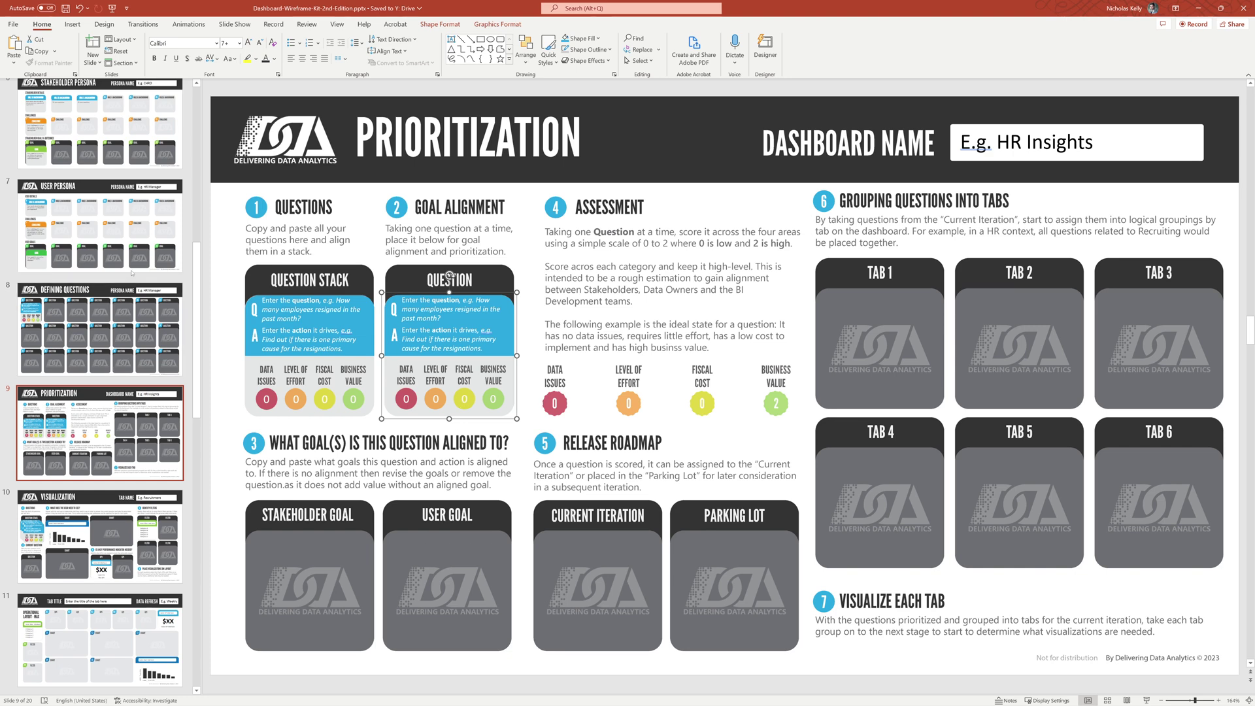
pyautogui.click(105, 127)
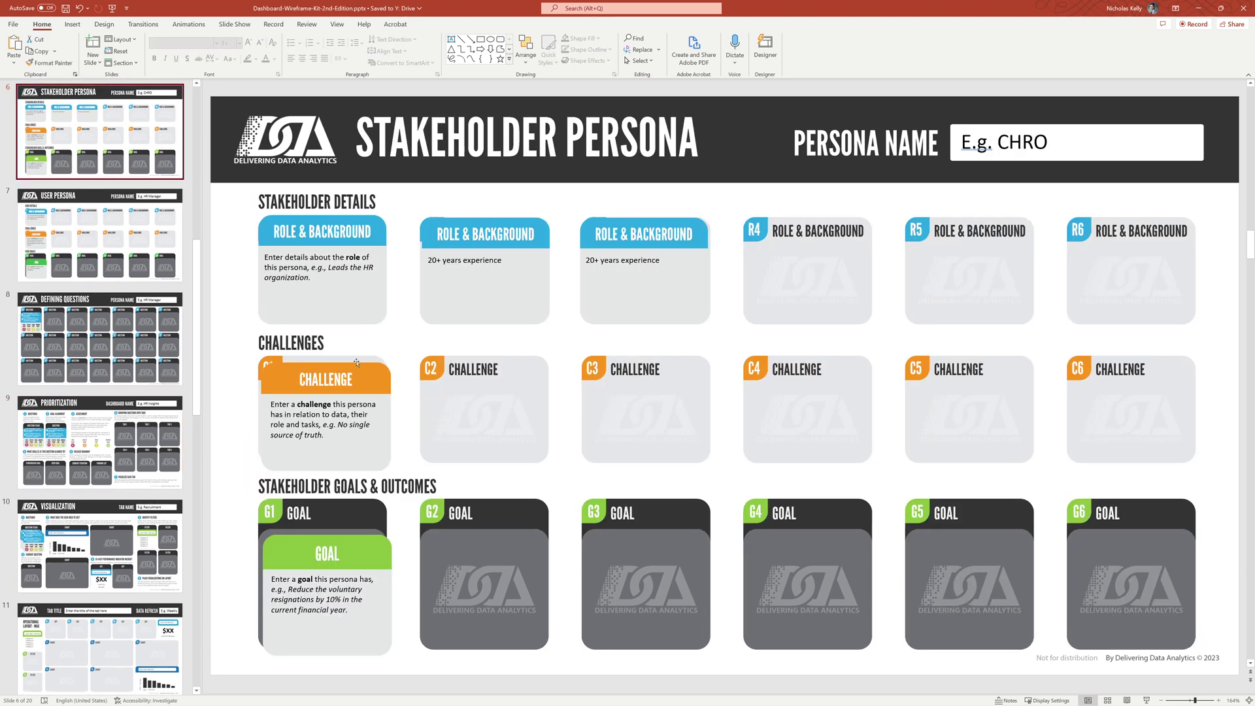
pyautogui.click(378, 543)
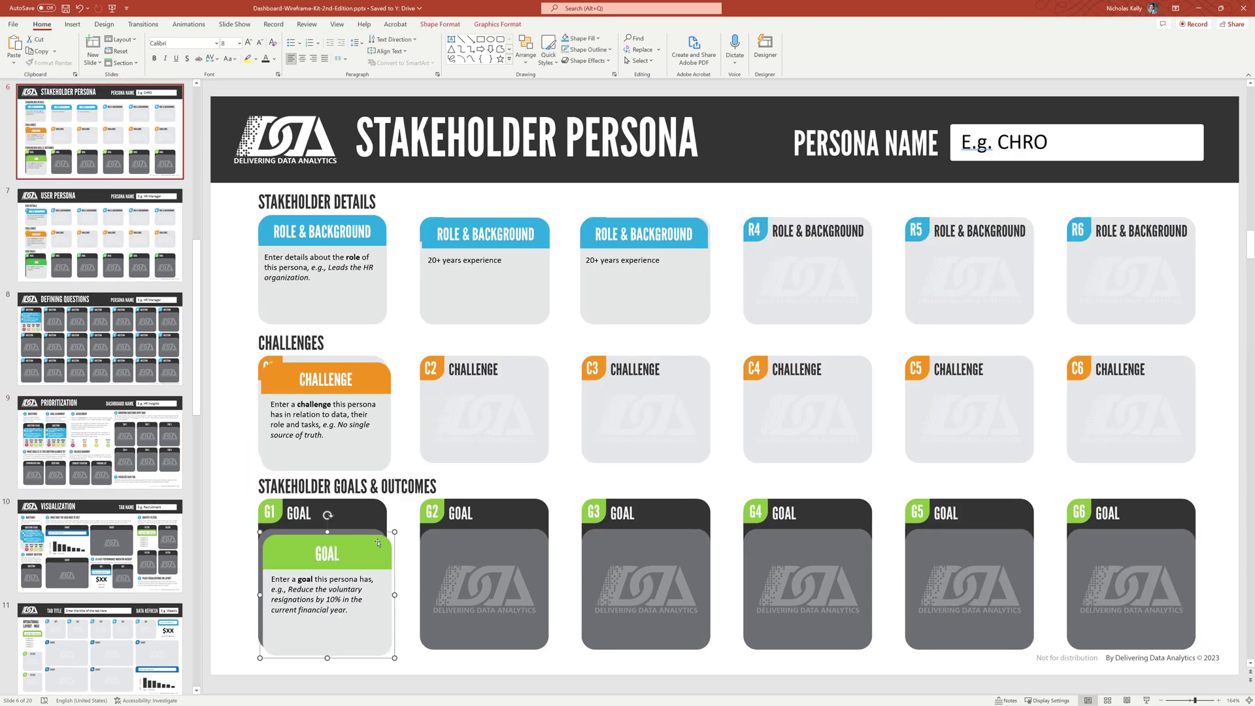
pyautogui.click(126, 534)
pyautogui.click(98, 442)
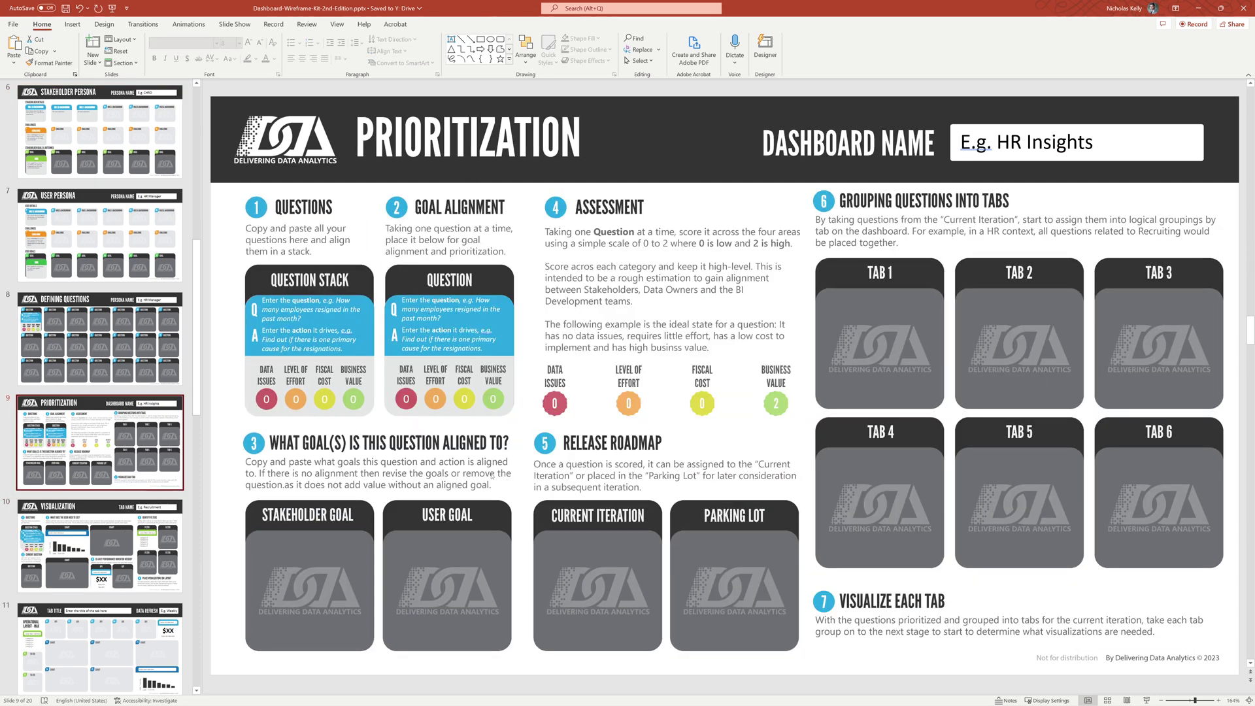
pyautogui.hotkey('ctrl', 'v')
pyautogui.moveTo(386, 569); pyautogui.dragTo(369, 563)
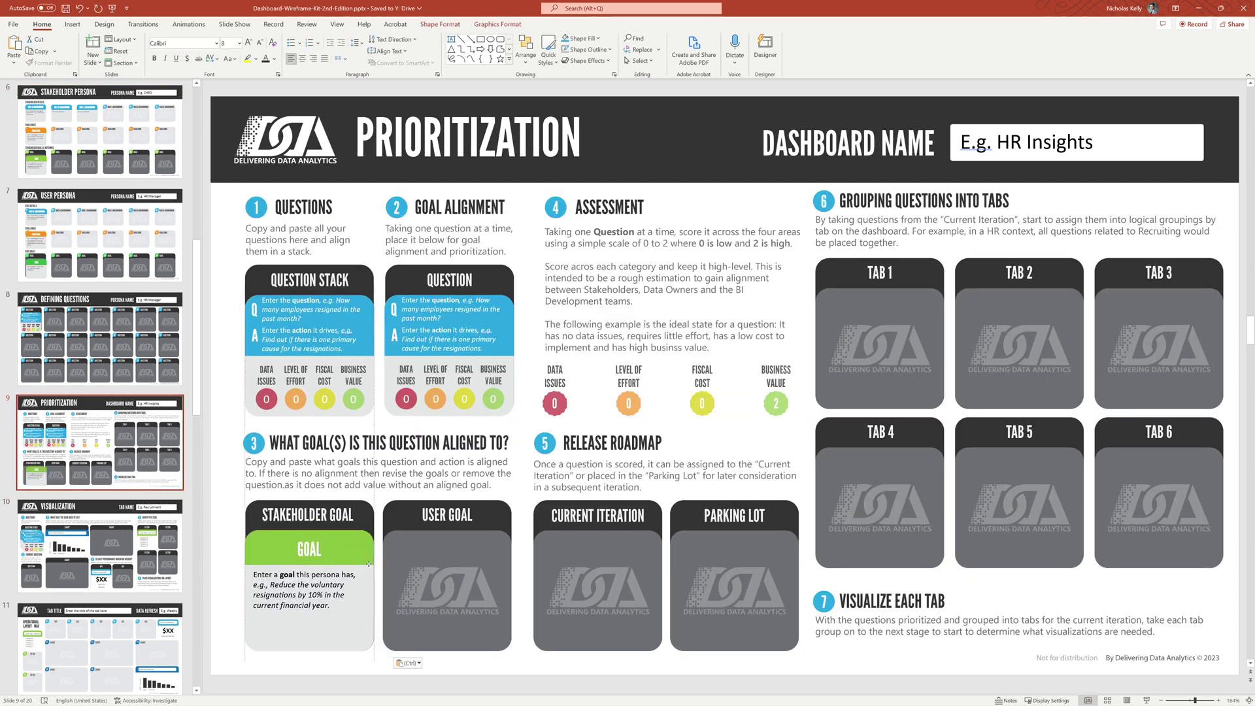
pyautogui.press('Escape')
pyautogui.press('pageup')
pyautogui.press('pageup')
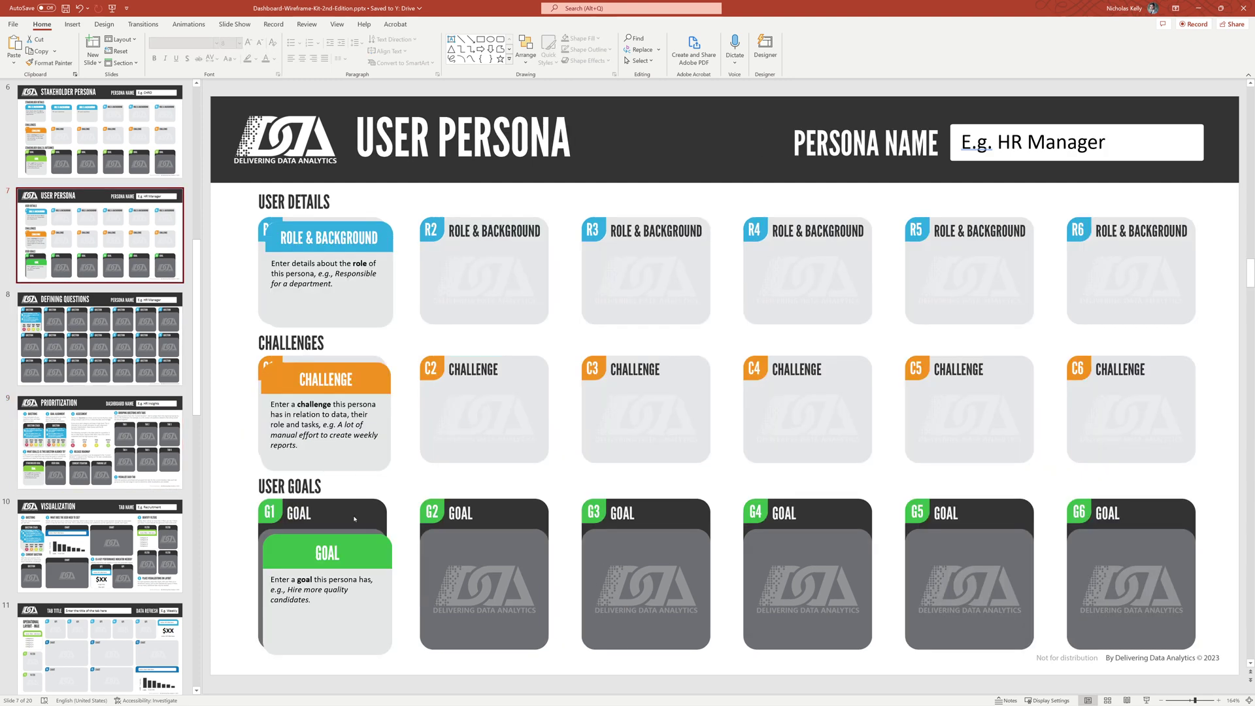
pyautogui.click(379, 555)
pyautogui.hotkey('ctrl', 'c')
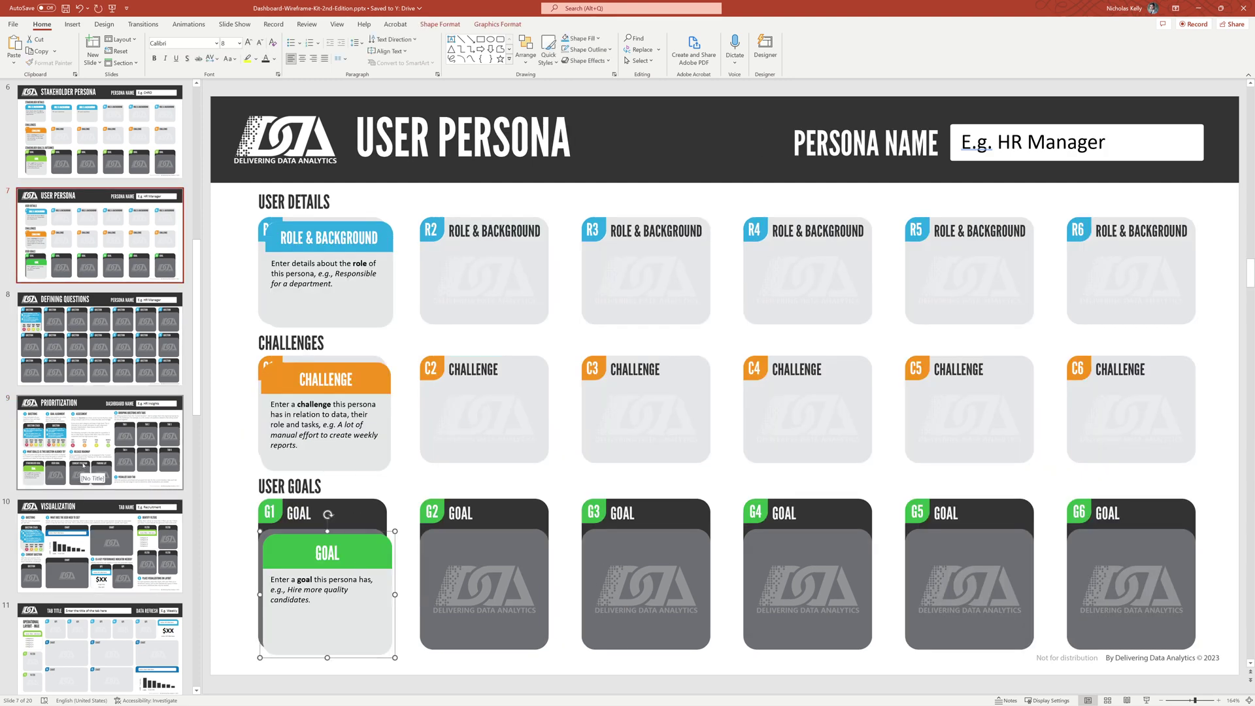
pyautogui.press('pagedown')
pyautogui.press('pagedown')
pyautogui.hotkey('ctrl', 'v')
pyautogui.moveTo(379, 566); pyautogui.dragTo(494, 561)
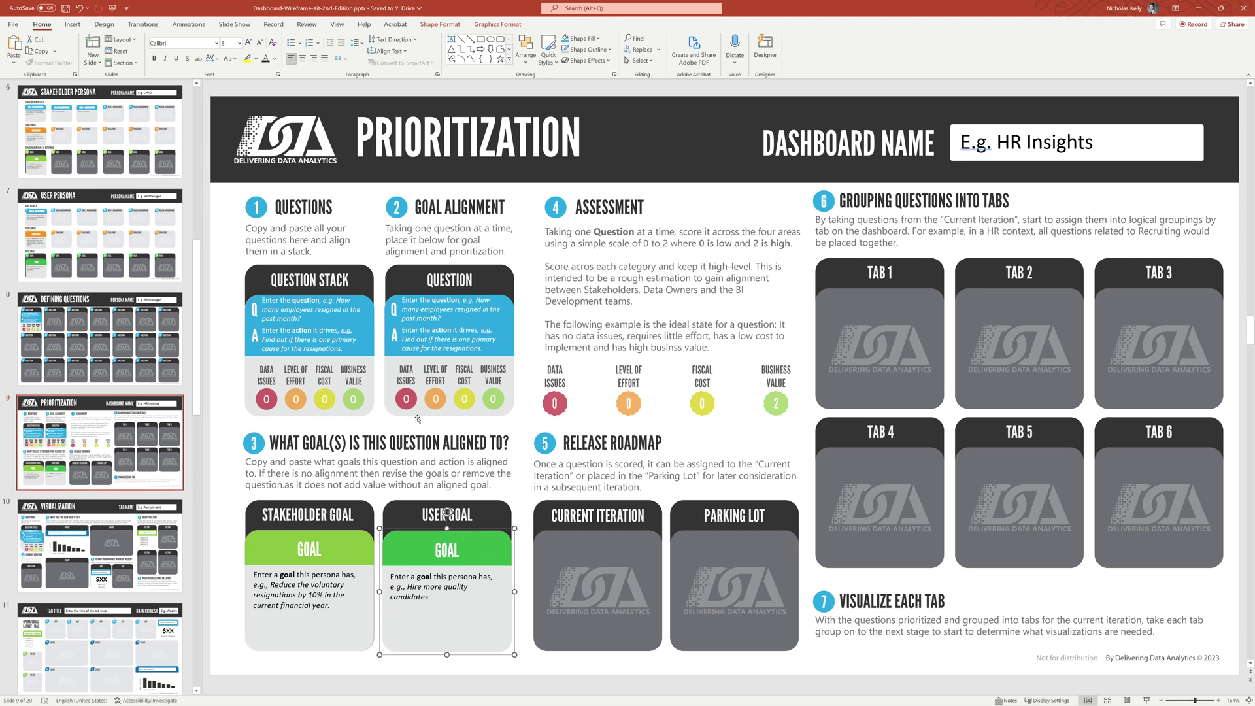
pyautogui.click(449, 276)
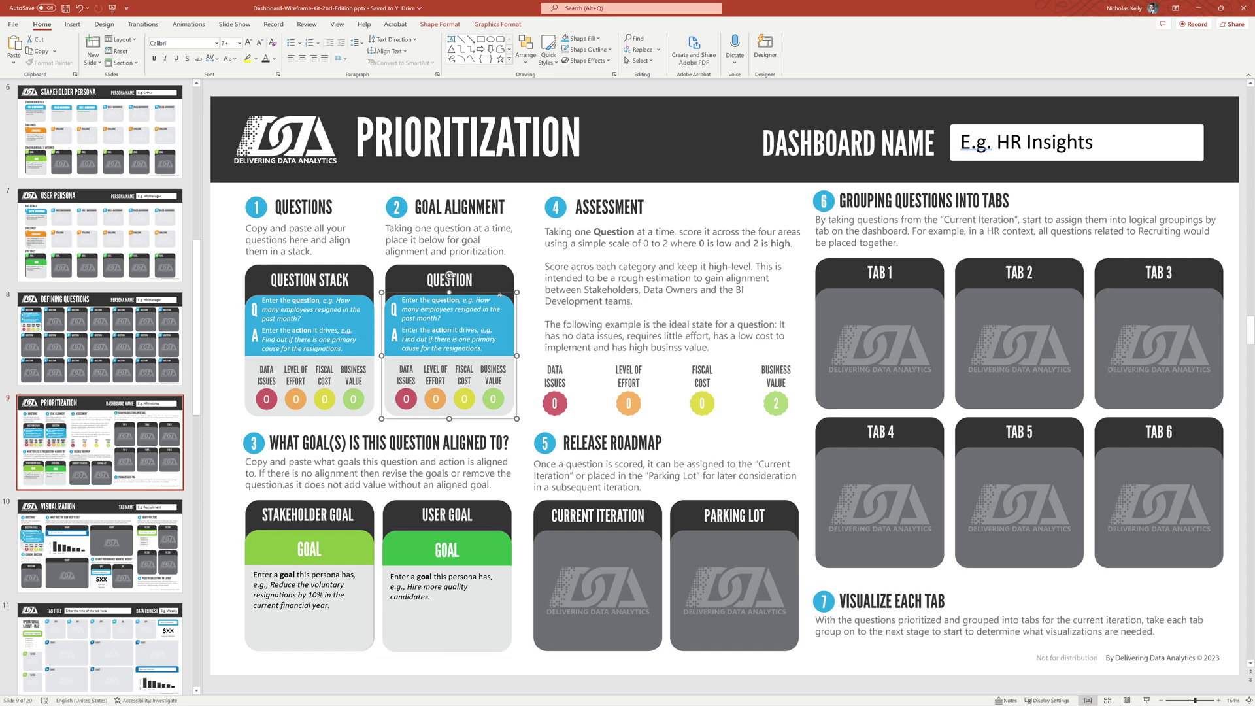
pyautogui.click(503, 527)
pyautogui.click(339, 557)
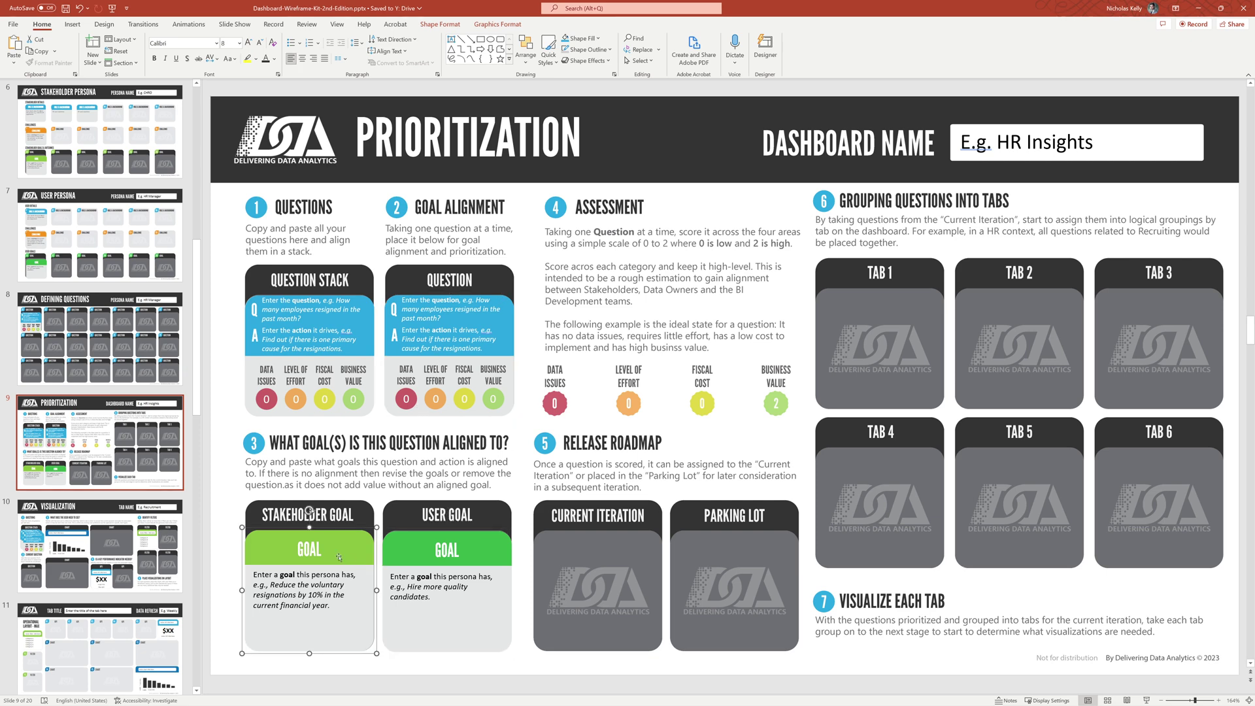
pyautogui.click(480, 555)
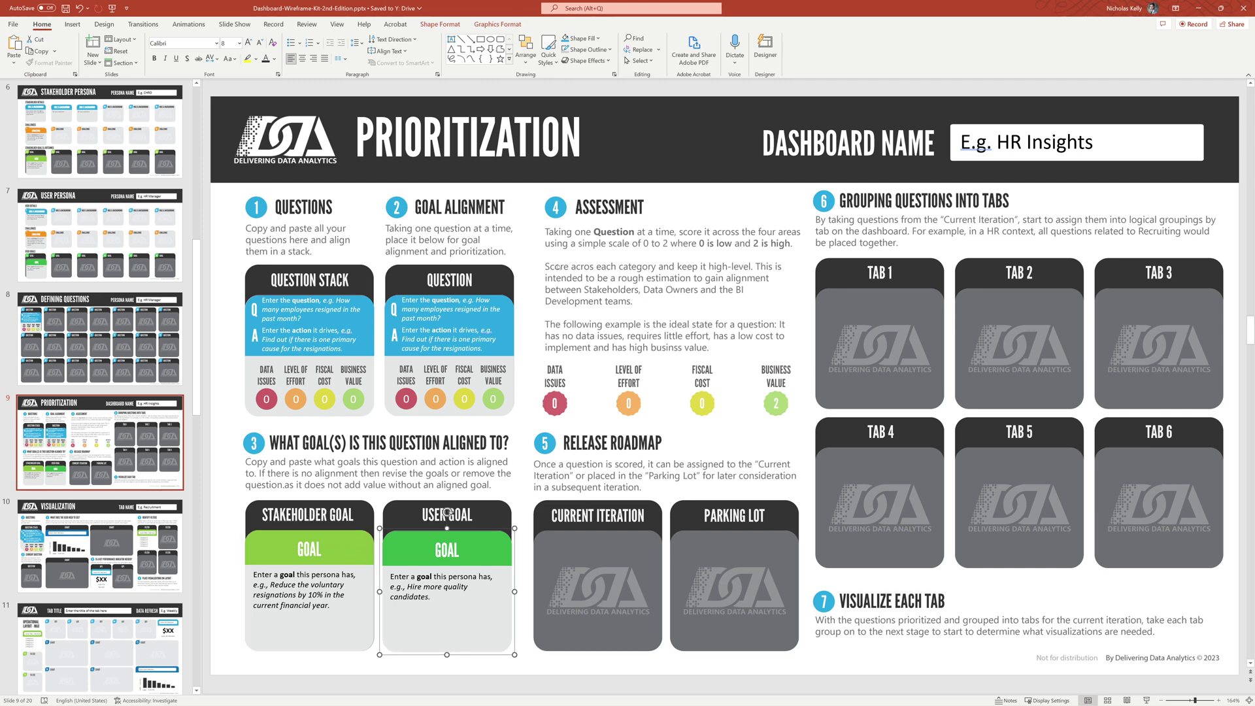
# Score the Goal Alignment question: Business Value 2, Fiscal Cost 1, Data Issues 1.
pyautogui.click(515, 303)
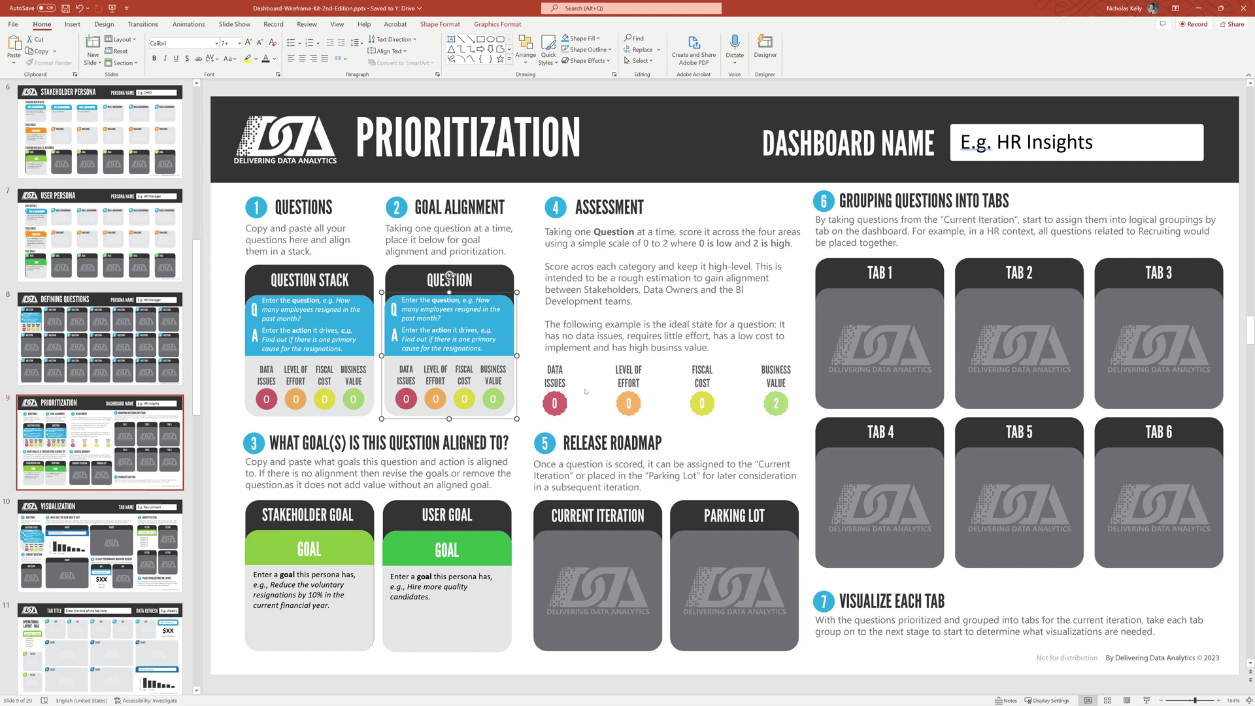
pyautogui.click(496, 400)
pyautogui.write('2')
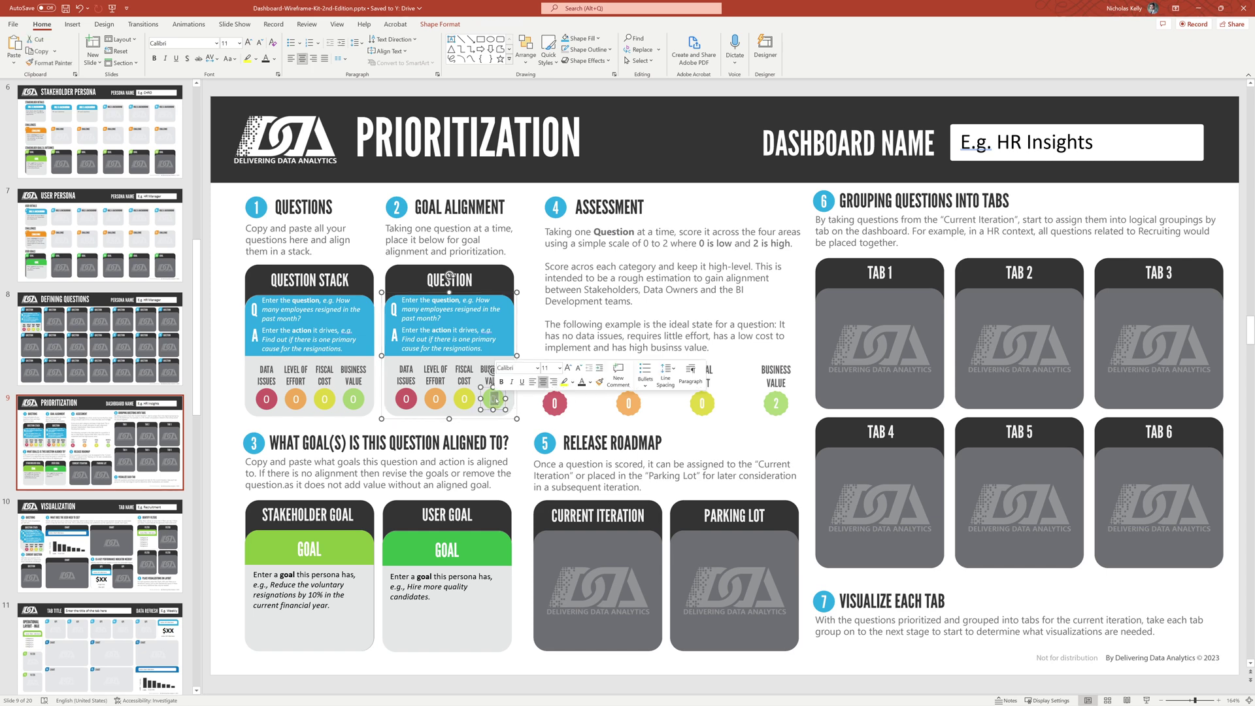
pyautogui.click(464, 397)
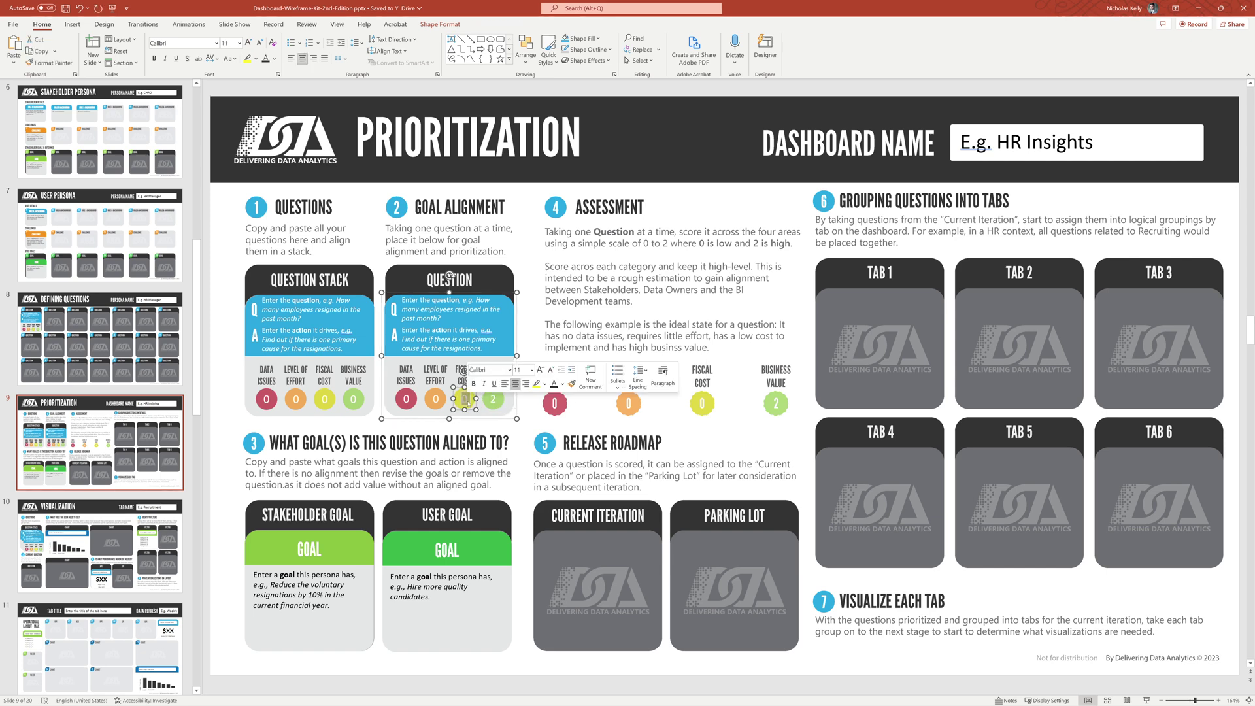
pyautogui.write('1')
pyautogui.click(406, 399)
pyautogui.write('1')
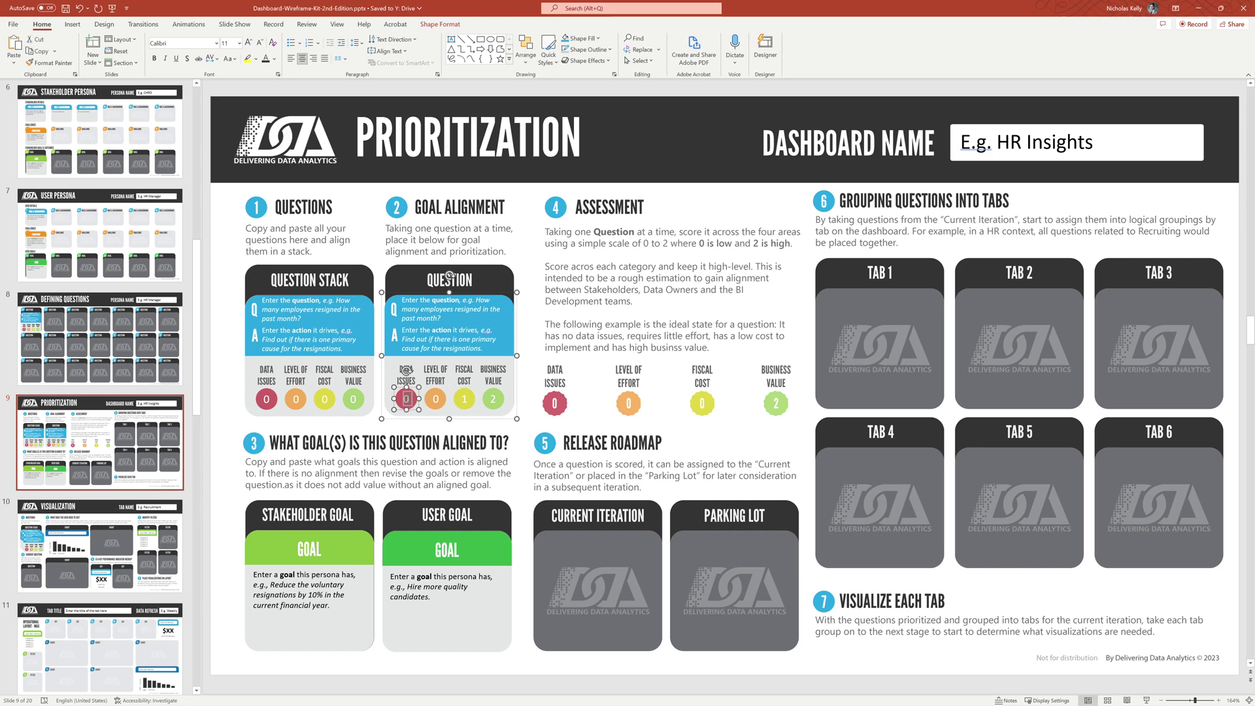
pyautogui.click(513, 435)
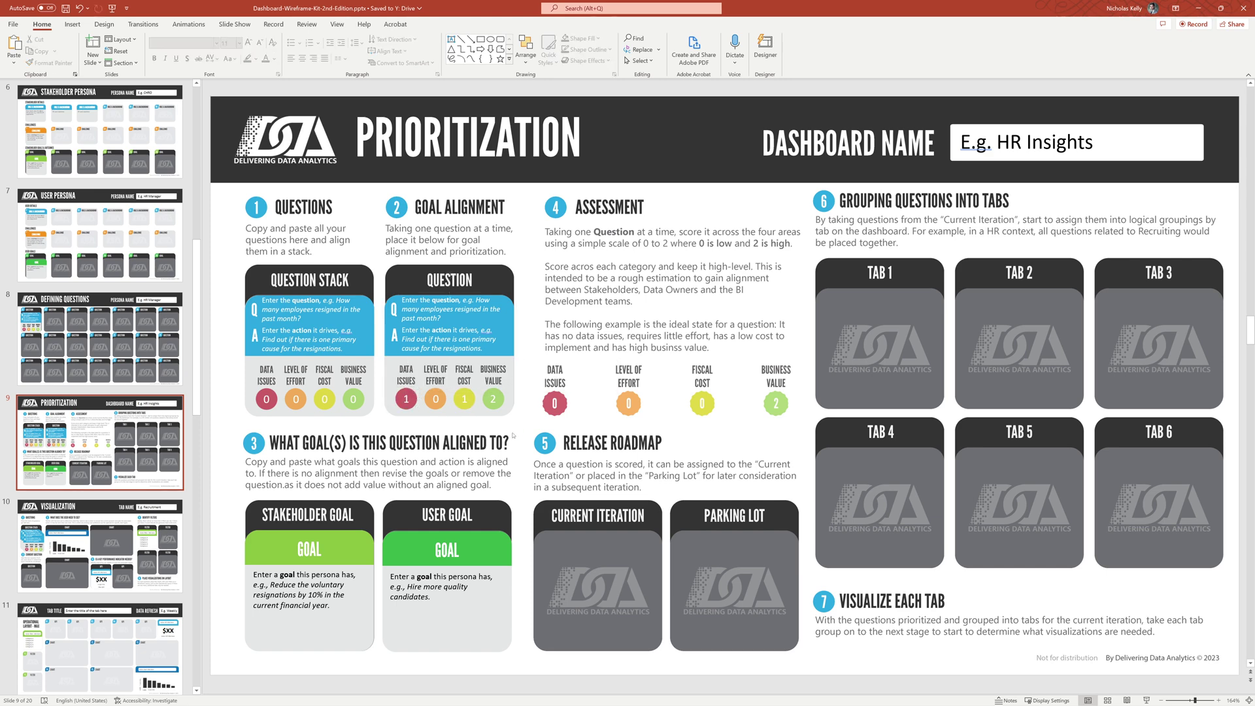
# Move the scored question to Current Iteration, then score the next one Business Value 2 and add it there.
pyautogui.moveTo(501, 297); pyautogui.dragTo(650, 533)
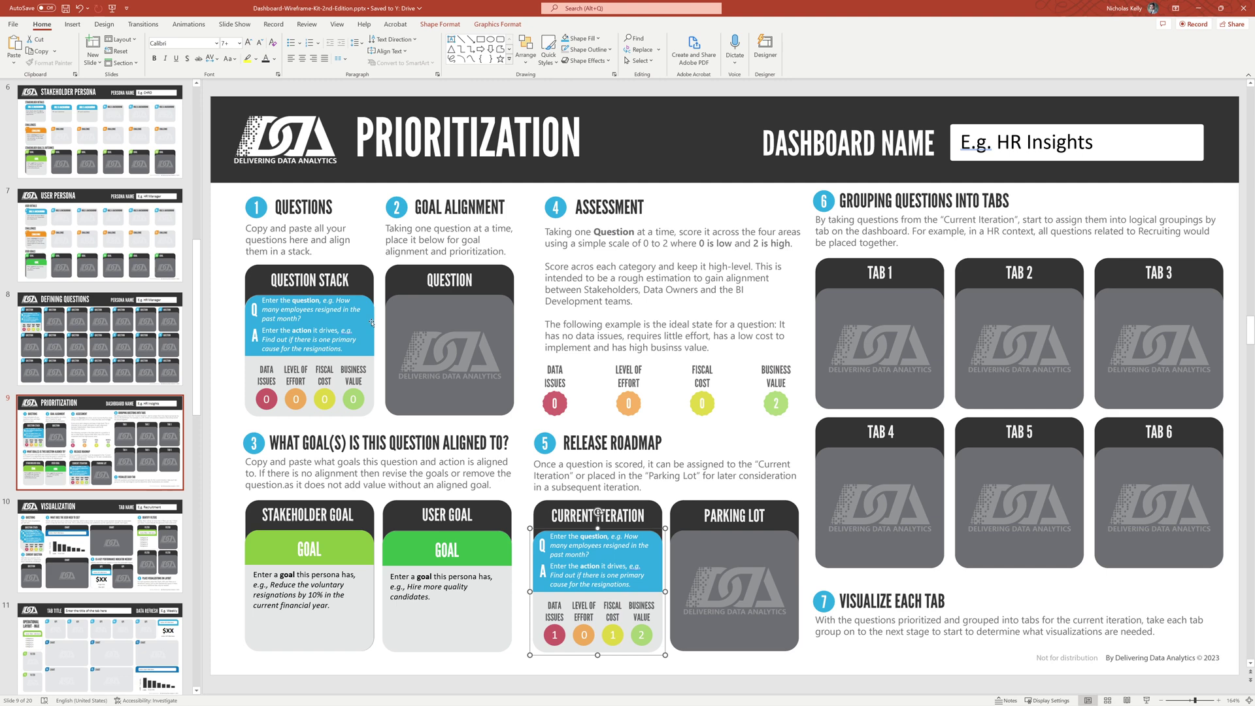
pyautogui.moveTo(371, 322); pyautogui.dragTo(511, 321)
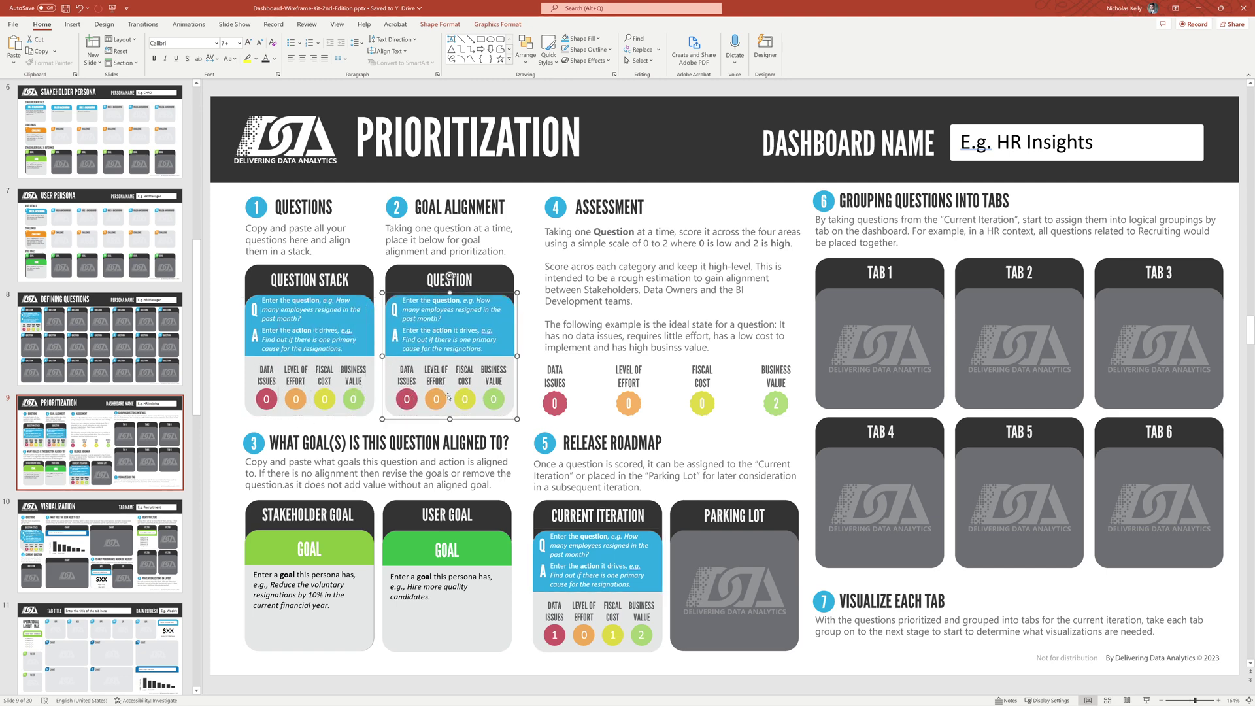
pyautogui.click(493, 399)
pyautogui.doubleClick(493, 399)
pyautogui.write('2')
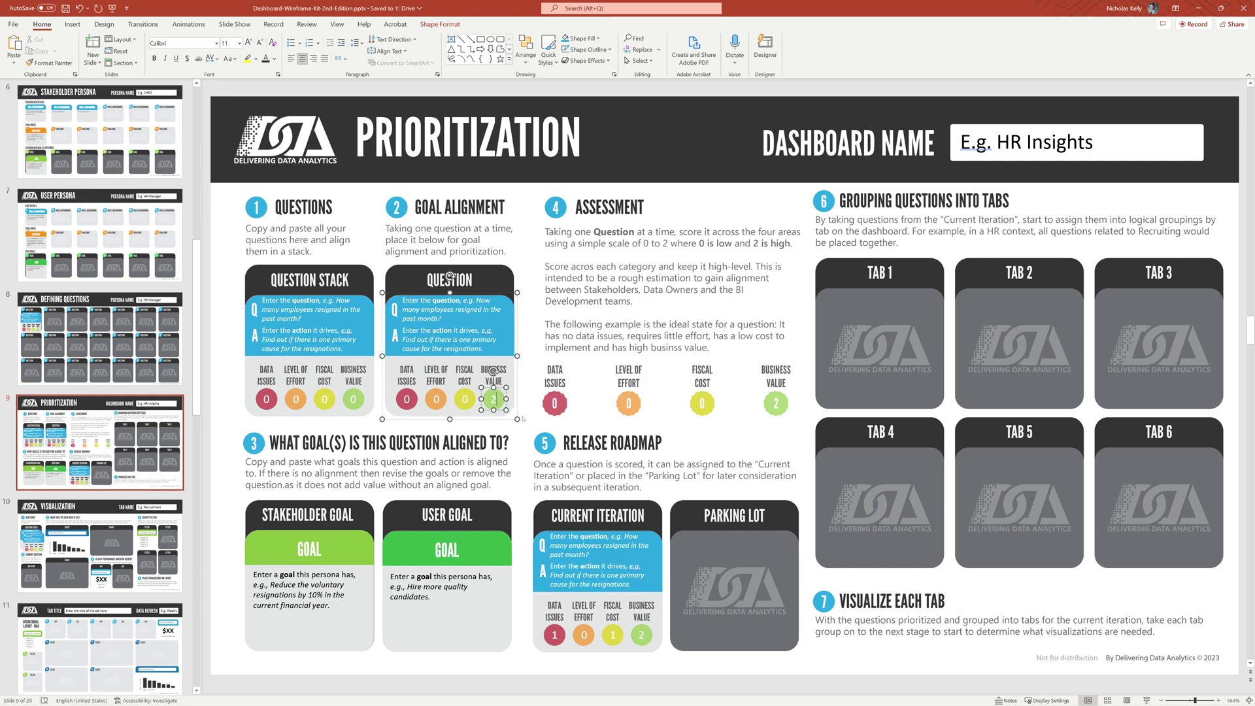
pyautogui.click(566, 422)
pyautogui.moveTo(503, 308); pyautogui.dragTo(652, 549)
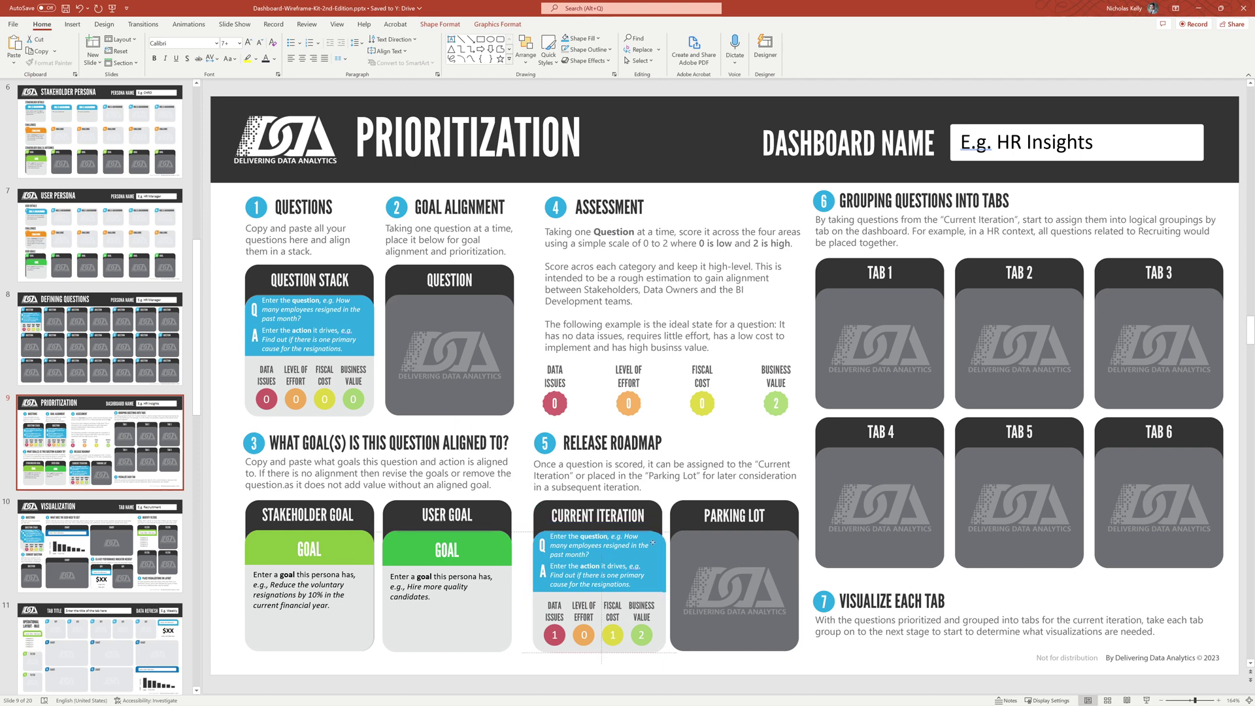
# Score the last stack question 2 for Data Issues, Level of Effort and Fiscal Cost, then move it to Parking Lot.
pyautogui.click(371, 320)
pyautogui.moveTo(309, 402); pyautogui.dragTo(449, 402)
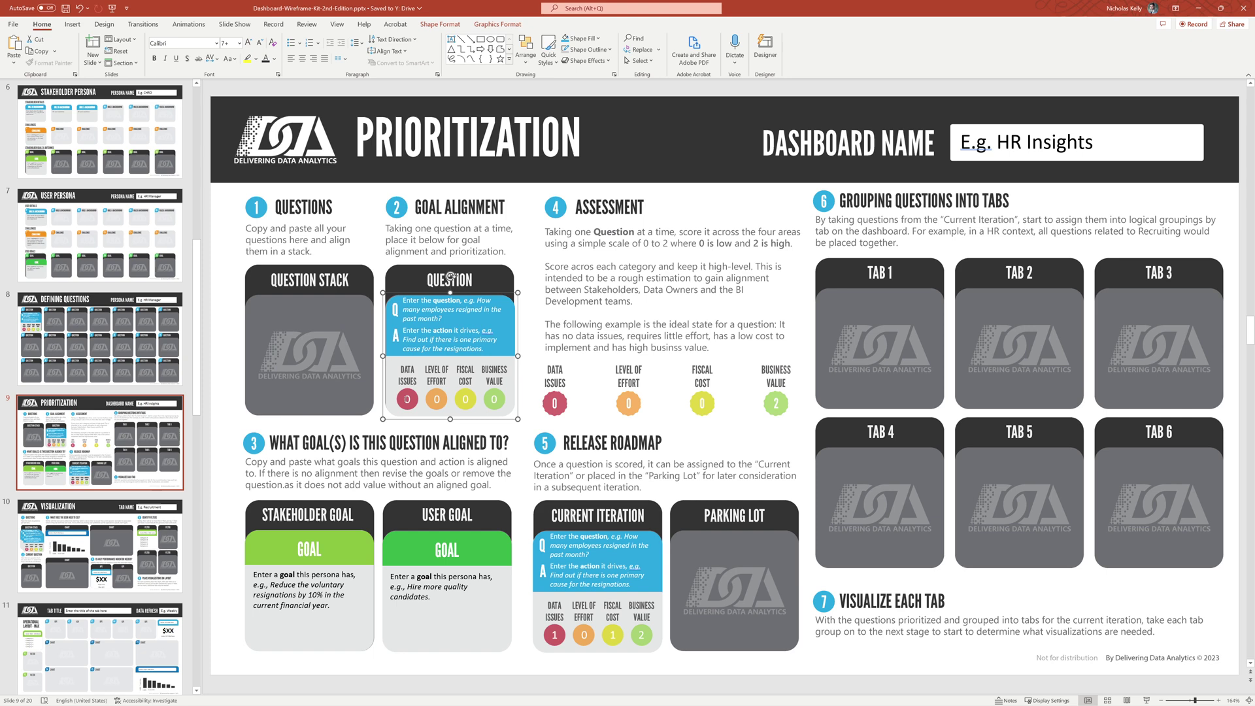
pyautogui.doubleClick(406, 399)
pyautogui.write('2')
pyautogui.doubleClick(437, 400)
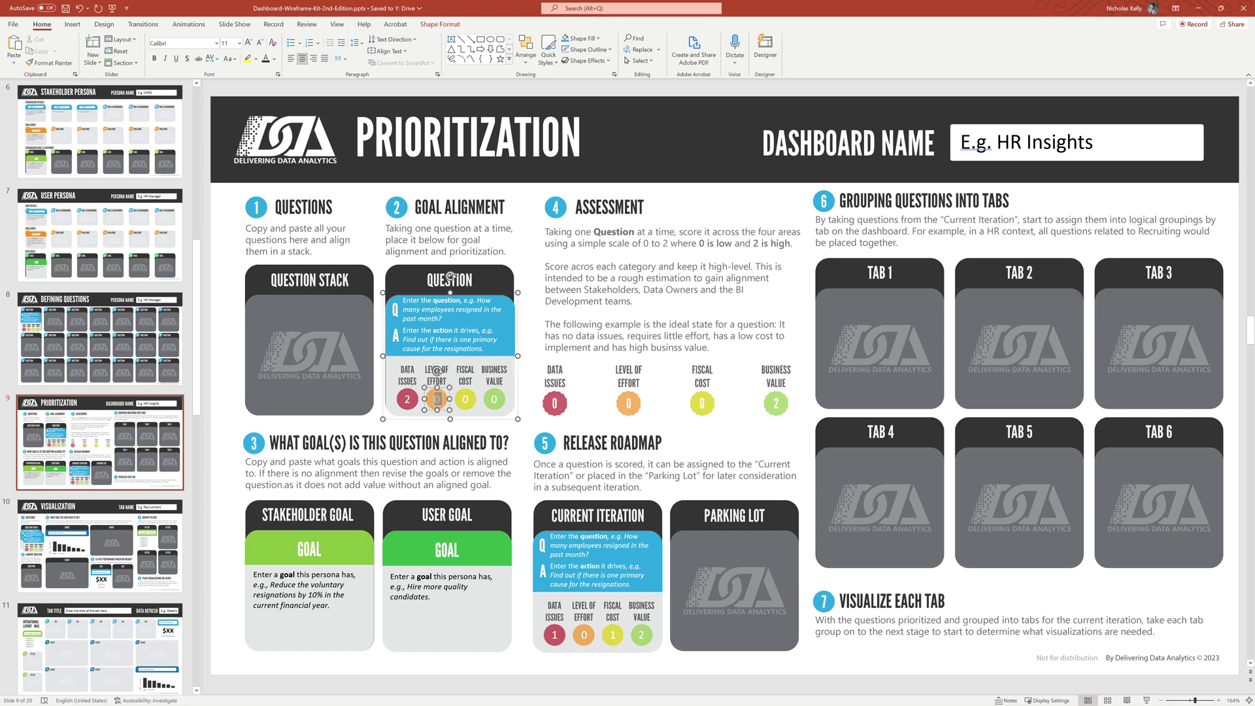
pyautogui.write('2')
pyautogui.doubleClick(466, 399)
pyautogui.write('2')
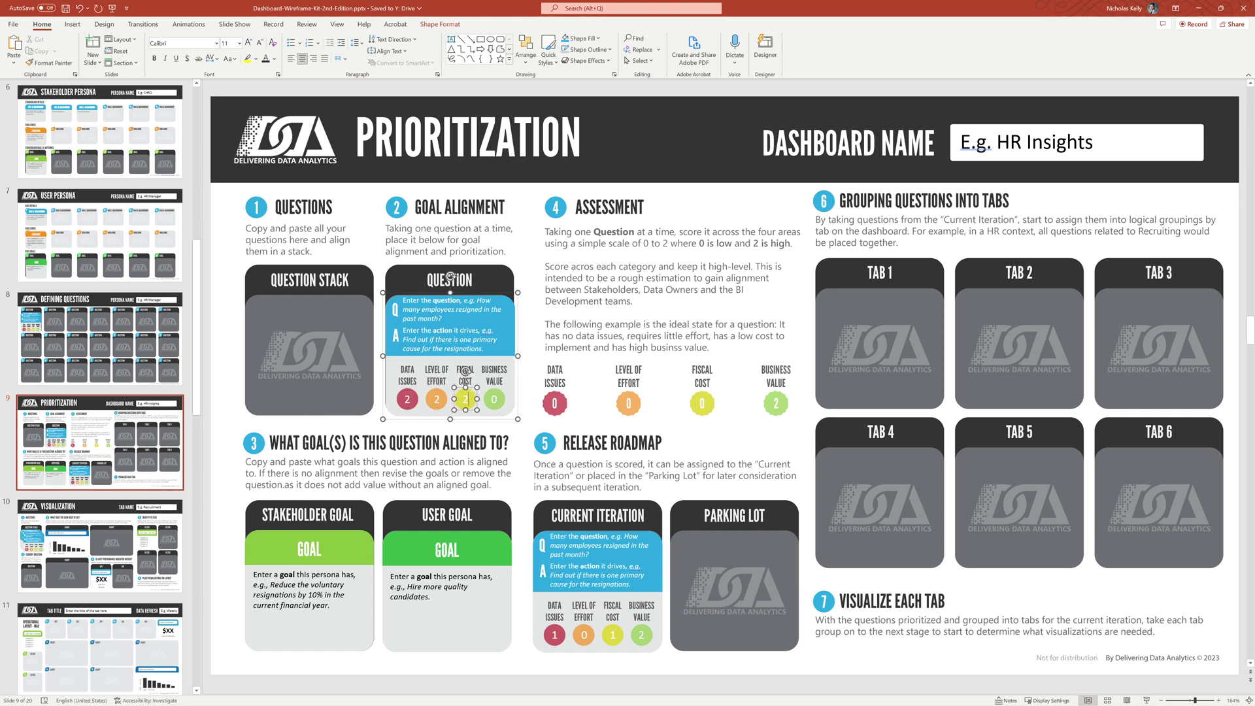
pyautogui.click(513, 321)
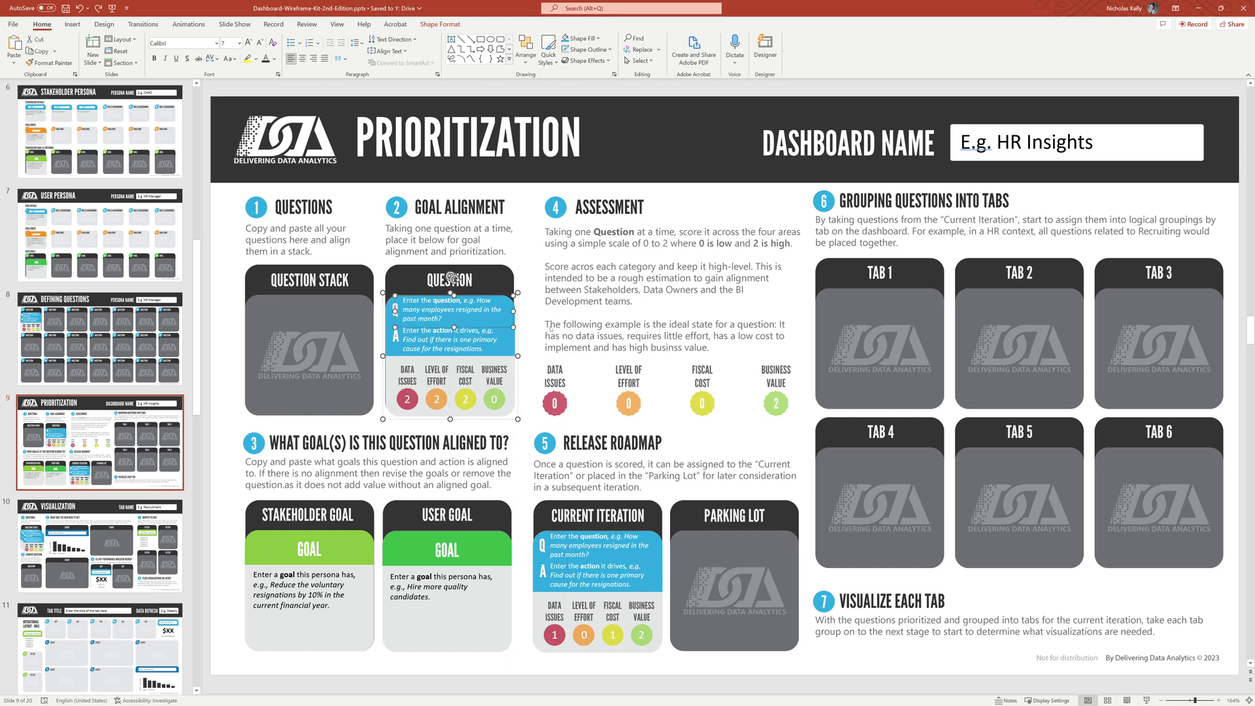
pyautogui.moveTo(514, 314); pyautogui.dragTo(791, 537)
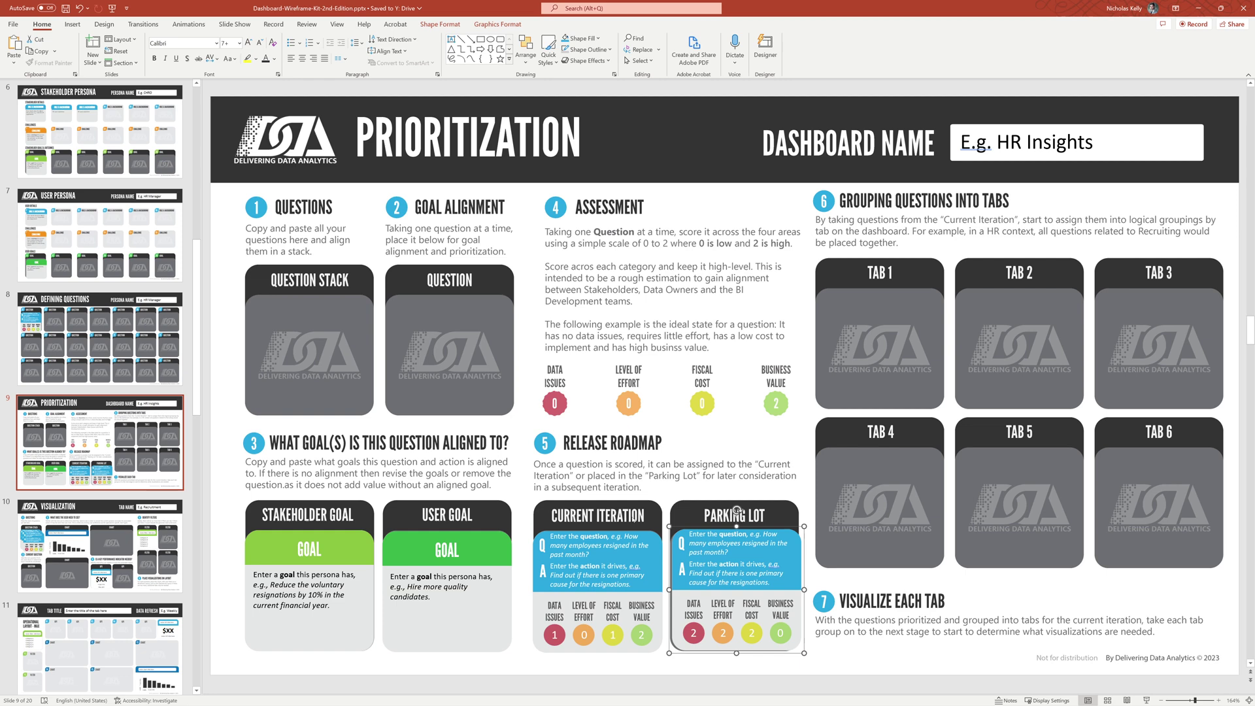
# Move both Current Iteration question cards onto Tab 1, offsetting the top card so both show.
pyautogui.moveTo(656, 538); pyautogui.dragTo(932, 295)
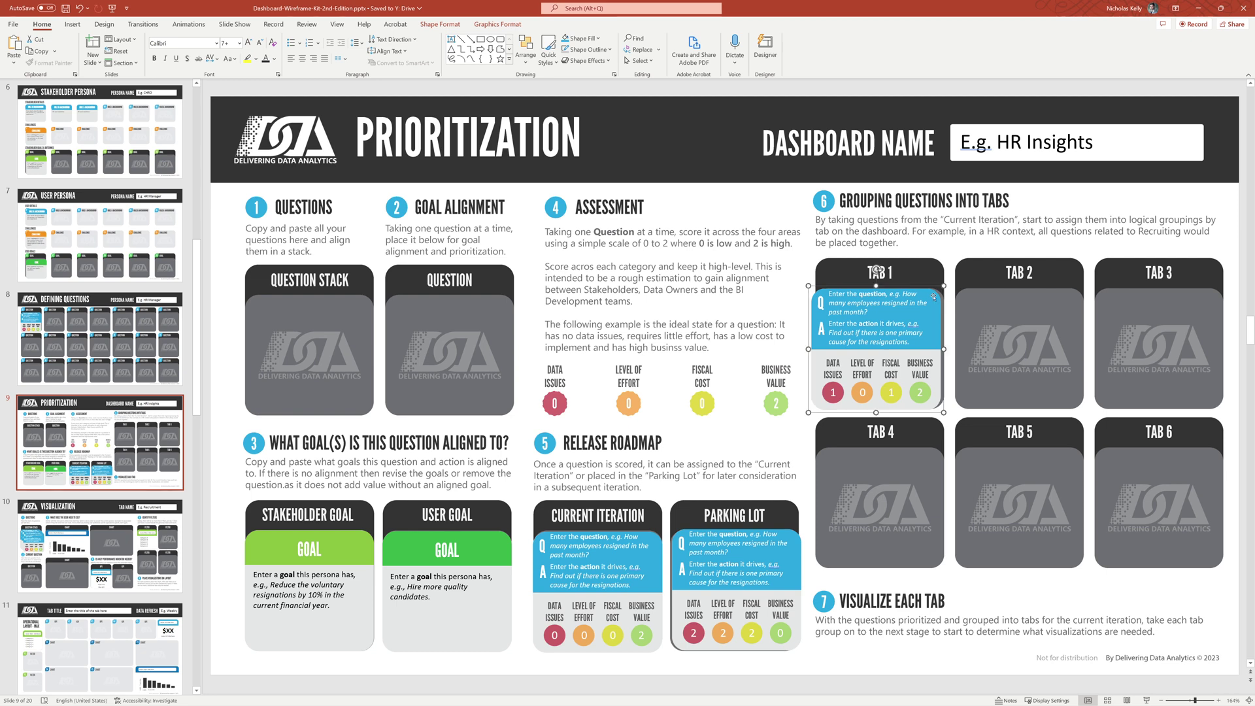
pyautogui.moveTo(651, 542); pyautogui.dragTo(934, 293)
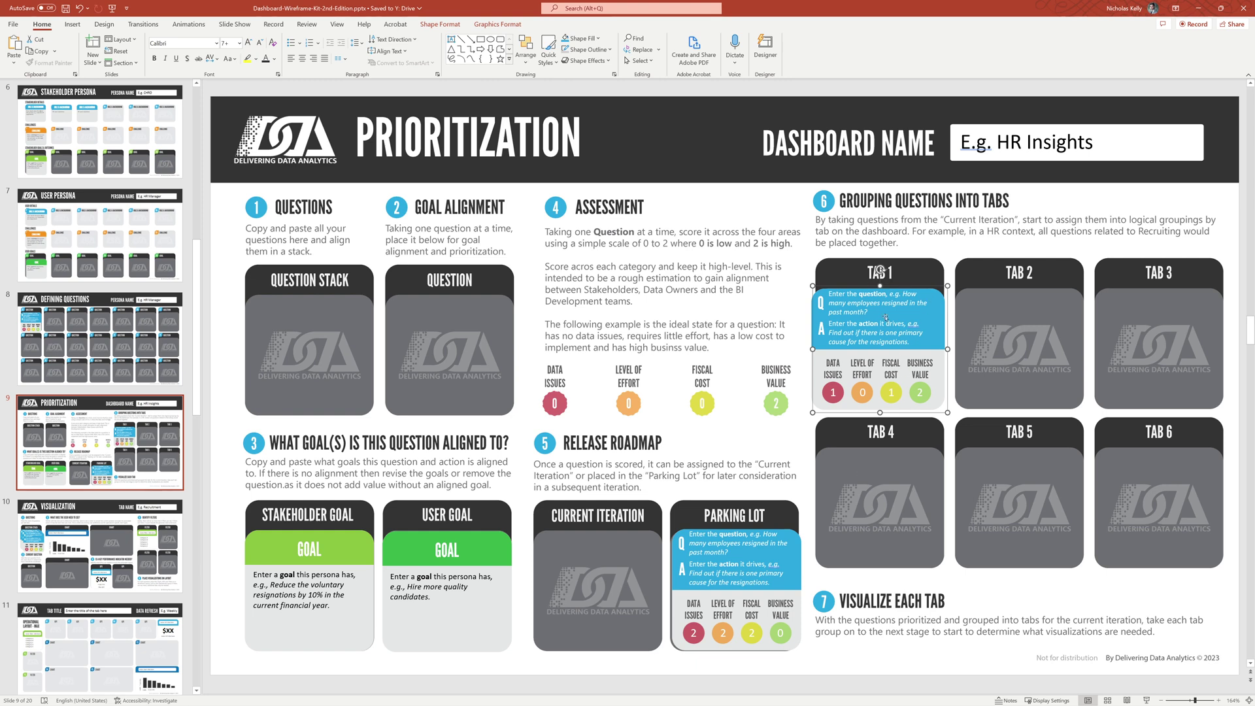
pyautogui.moveTo(935, 319); pyautogui.dragTo(955, 315)
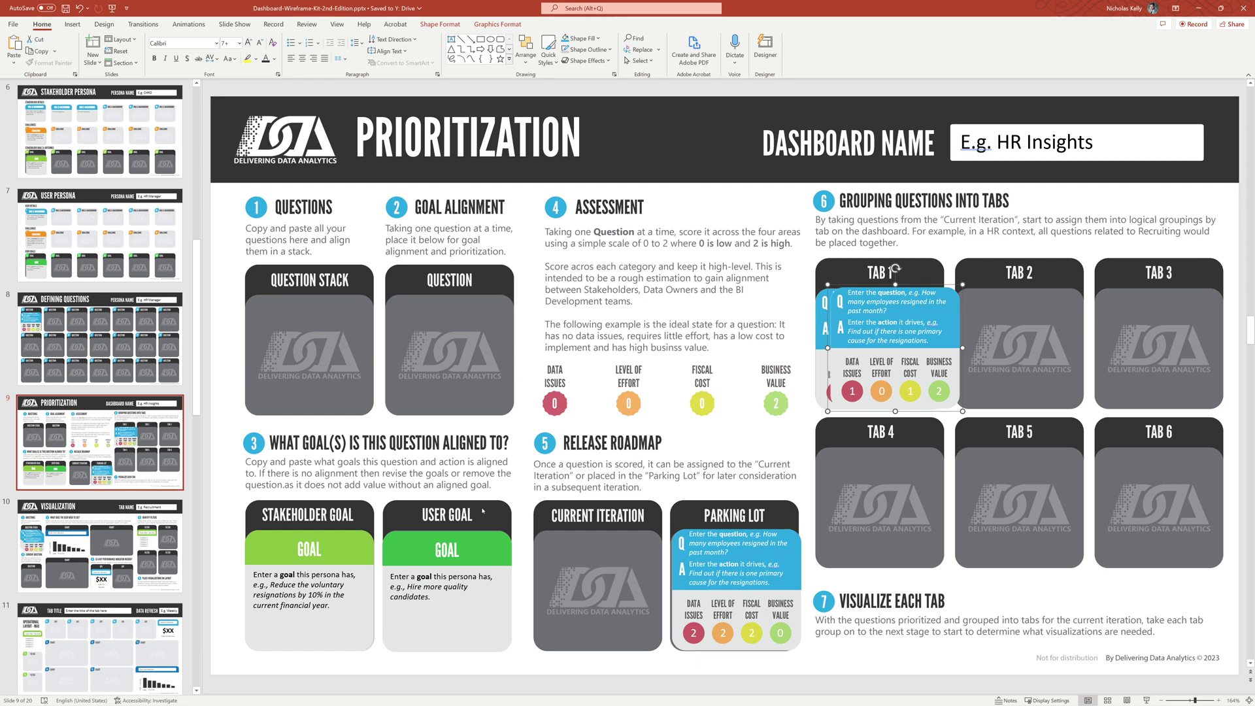
# Place the front stack question card in the current Question box and select its wording.
pyautogui.scroll(-1, 482, 511)
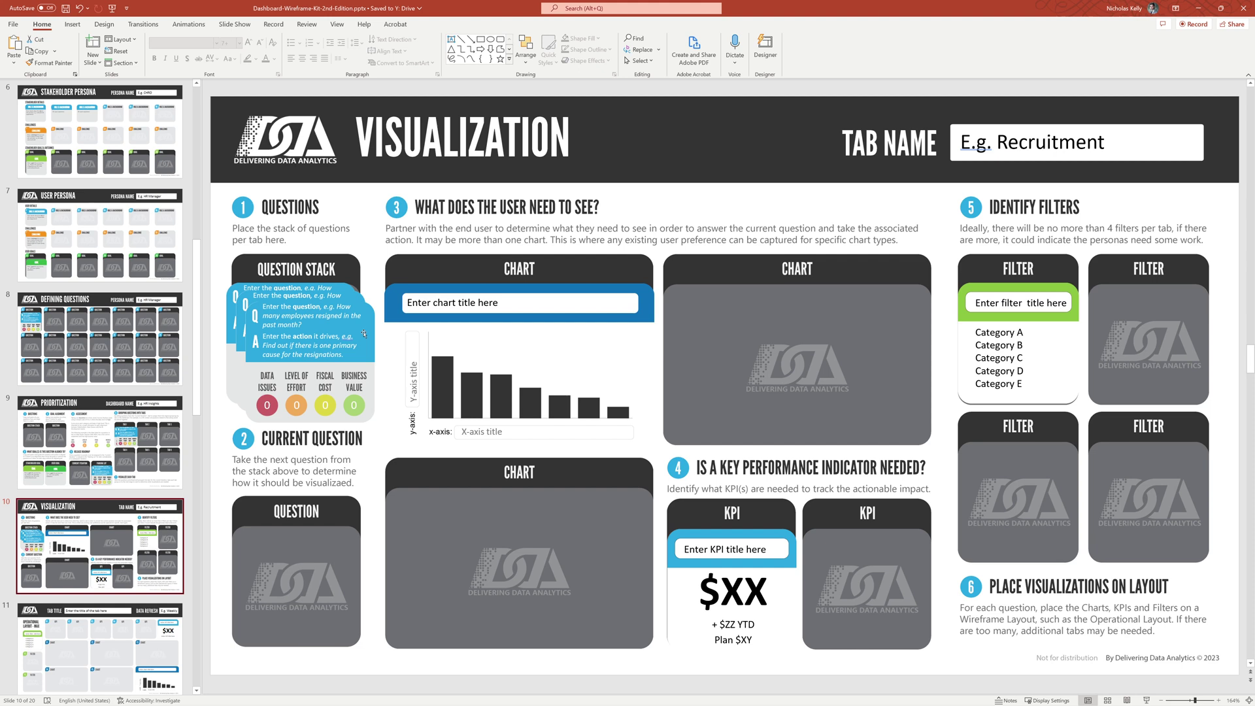
pyautogui.moveTo(369, 354); pyautogui.dragTo(350, 559)
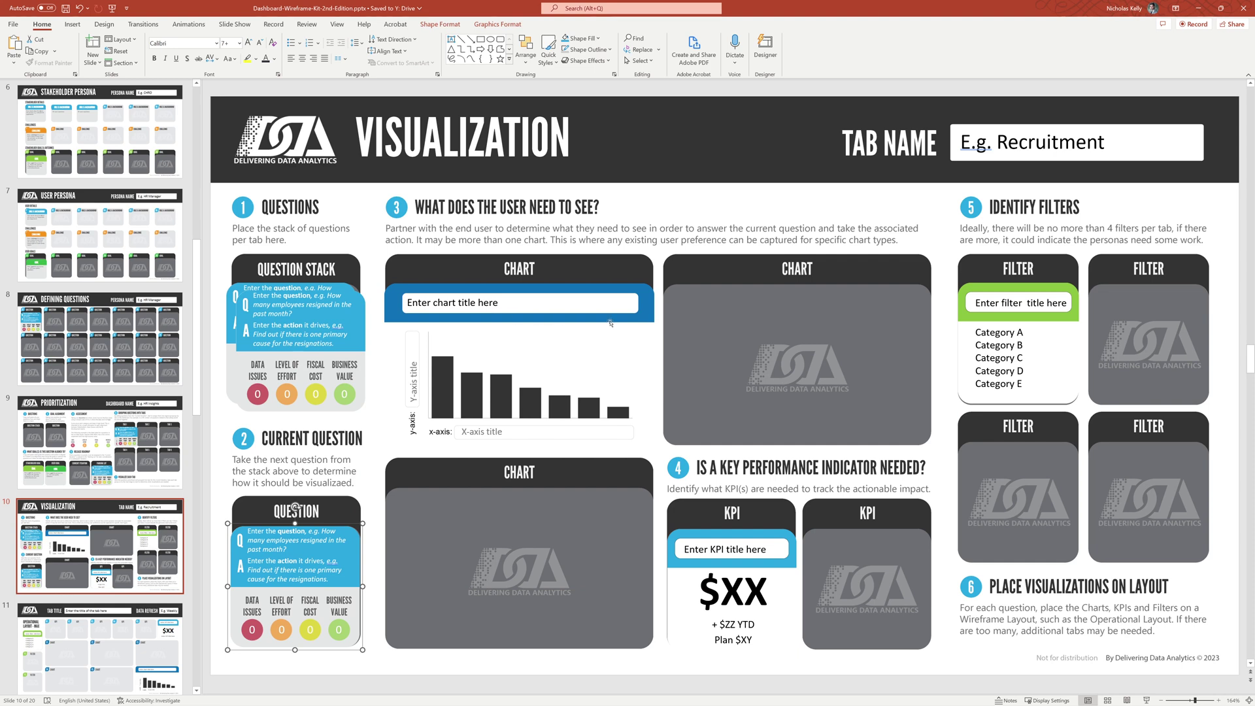
pyautogui.moveTo(288, 550); pyautogui.dragTo(322, 539)
pyautogui.hotkey('ctrl', 'c')
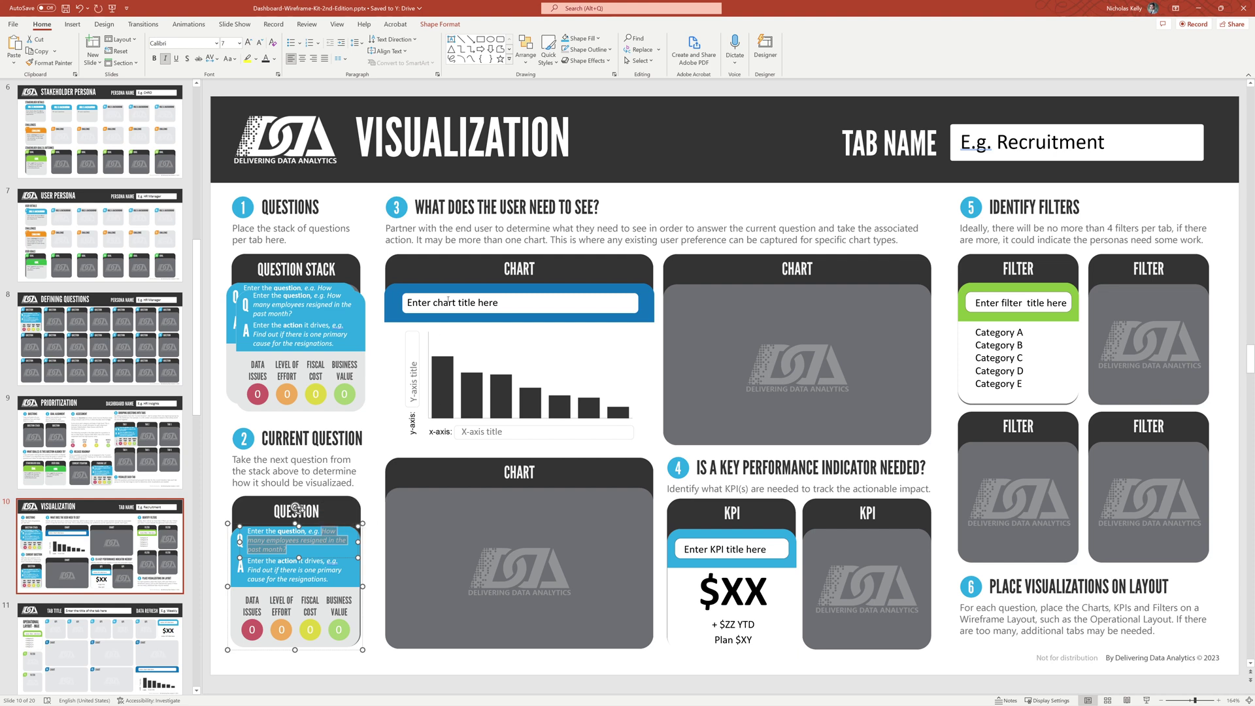
# Title the chart 'How many employees resigned in the past month?' as plain text on one line.
pyautogui.tripleClick(448, 301)
pyautogui.hotkey('ctrl', 'v')
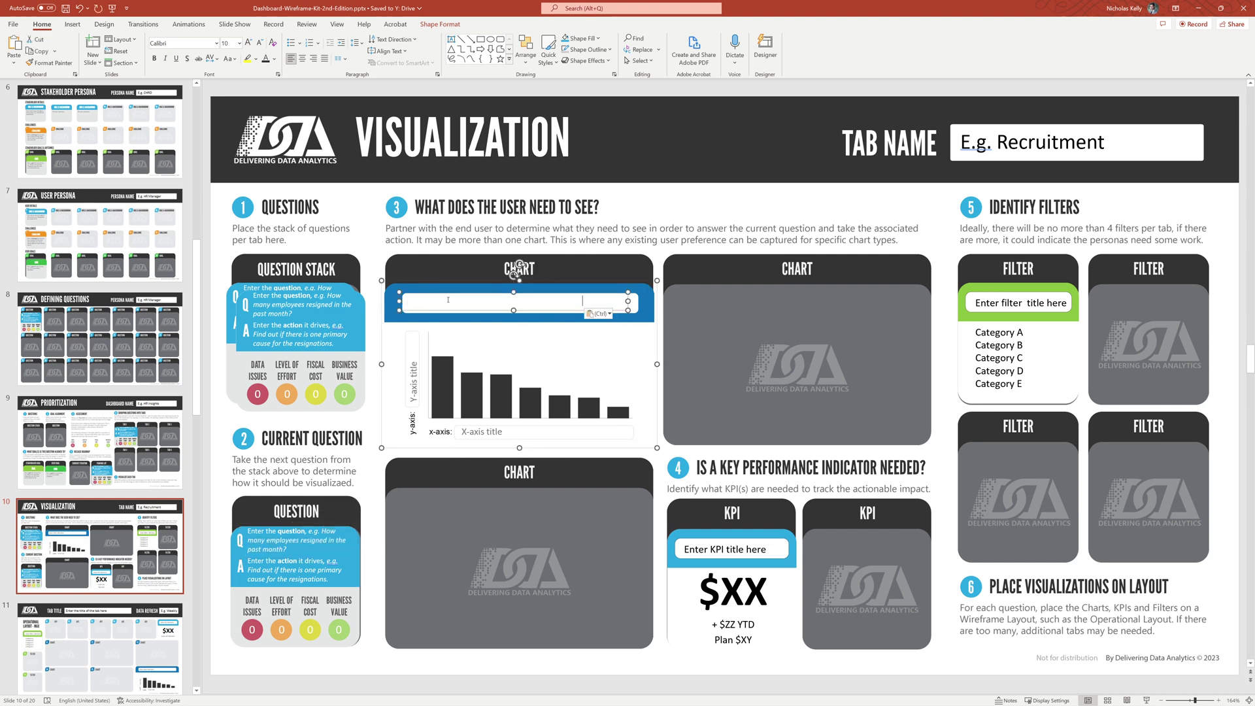
pyautogui.rightClick(448, 300)
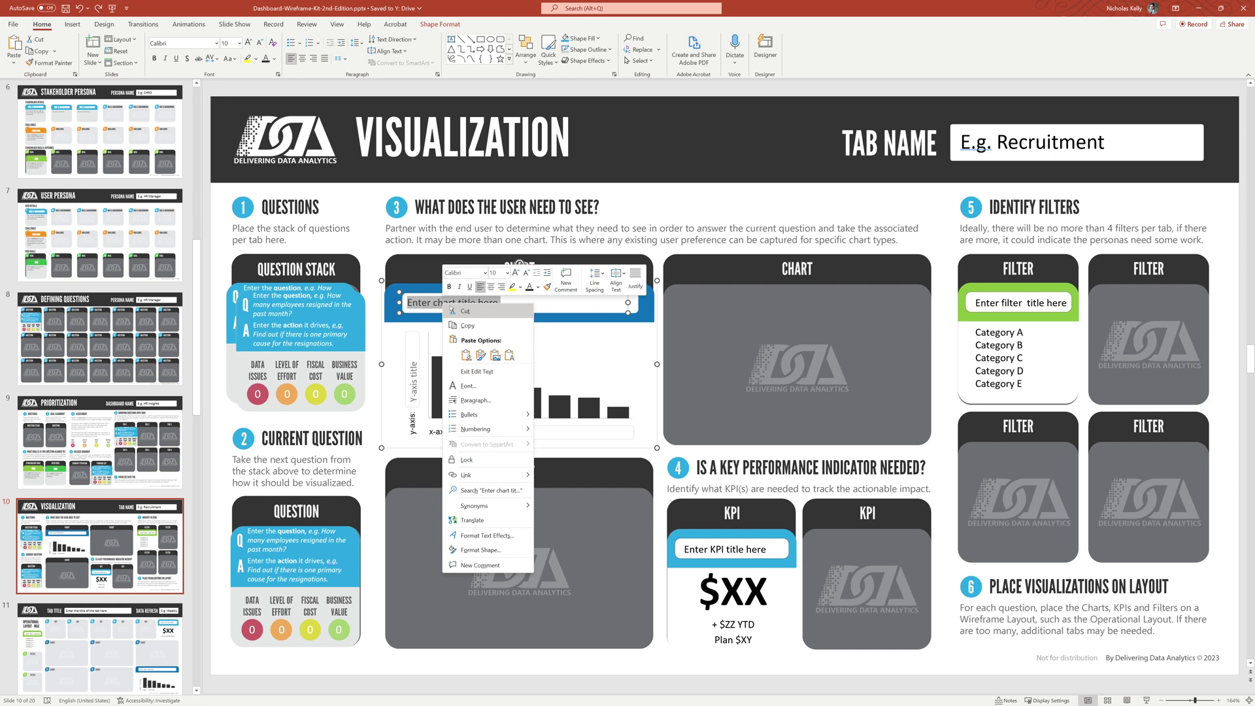
pyautogui.click(506, 358)
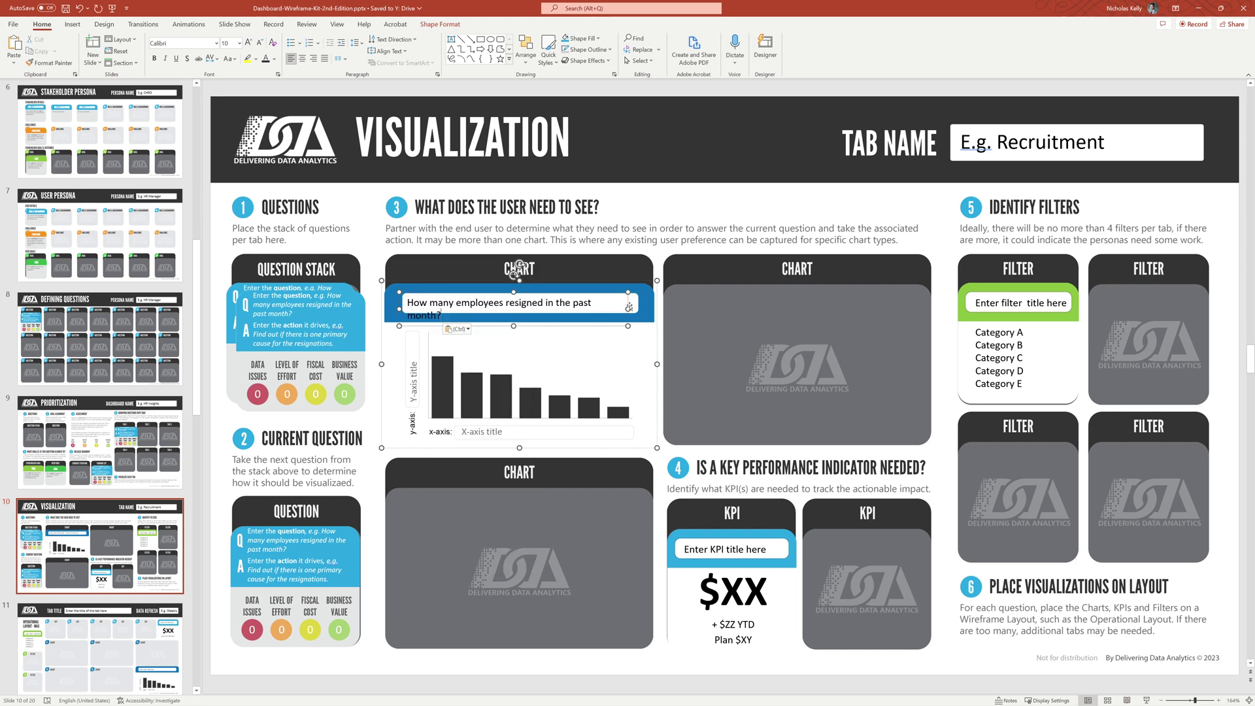
pyautogui.moveTo(628, 308); pyautogui.dragTo(660, 308)
pyautogui.click(544, 363)
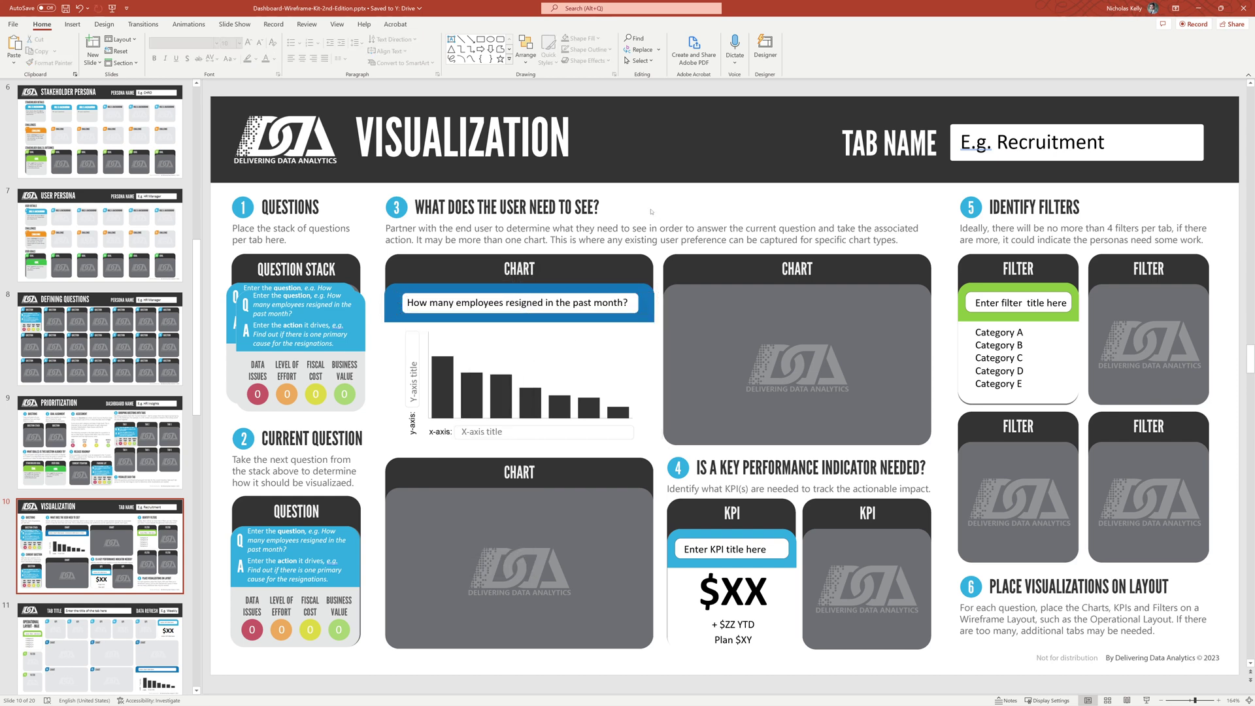
pyautogui.click(531, 335)
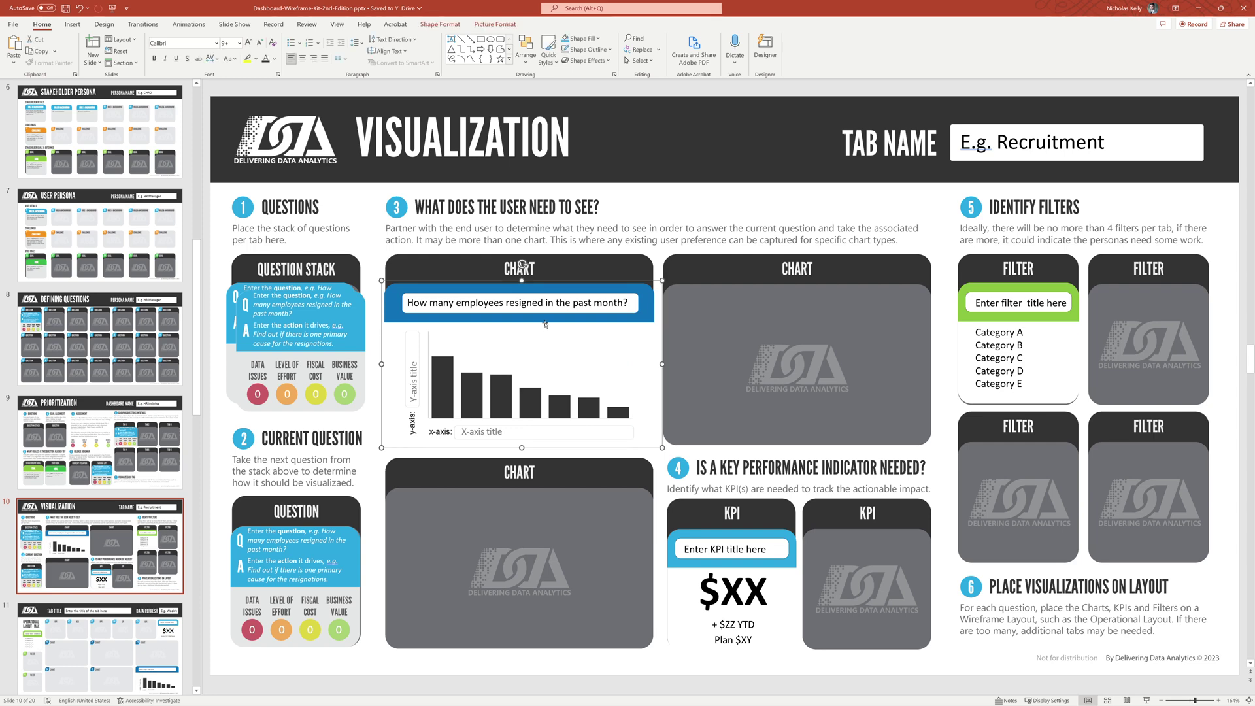
# Copy the Horizontal Bar chart template into the Visualization slide's lower-left Chart panel.
pyautogui.scroll(-10, 131, 443)
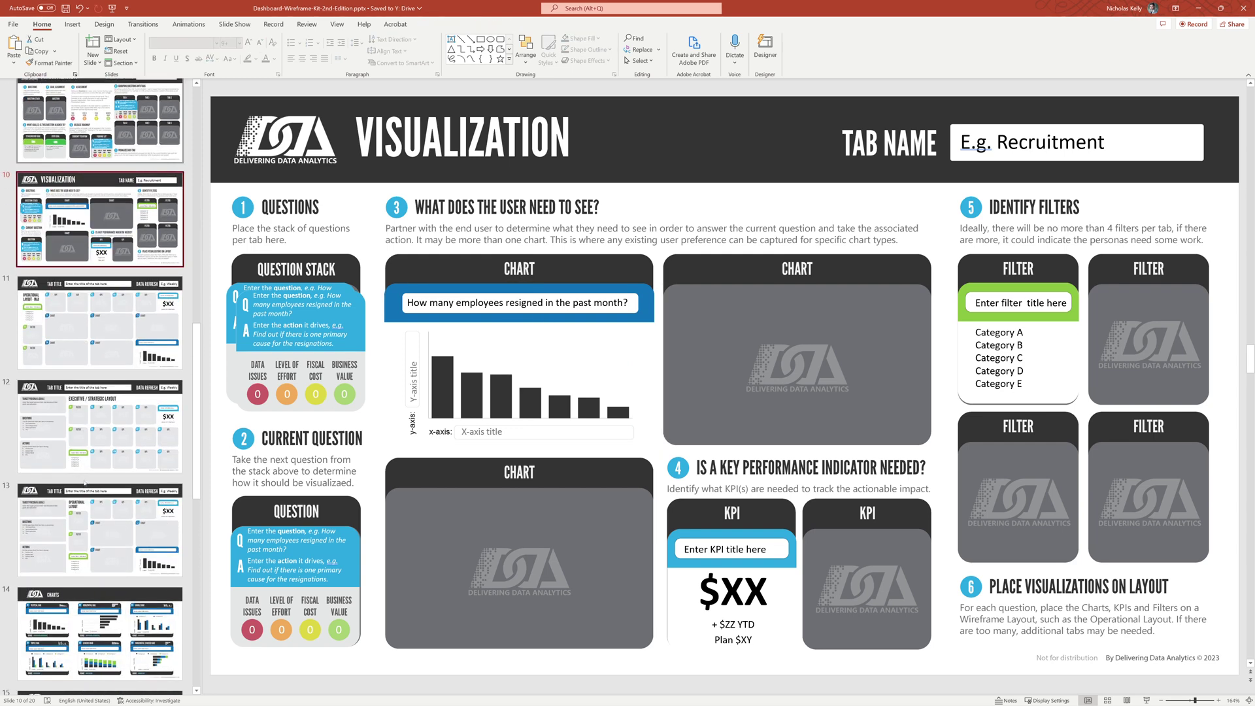
pyautogui.scroll(3, 131, 442)
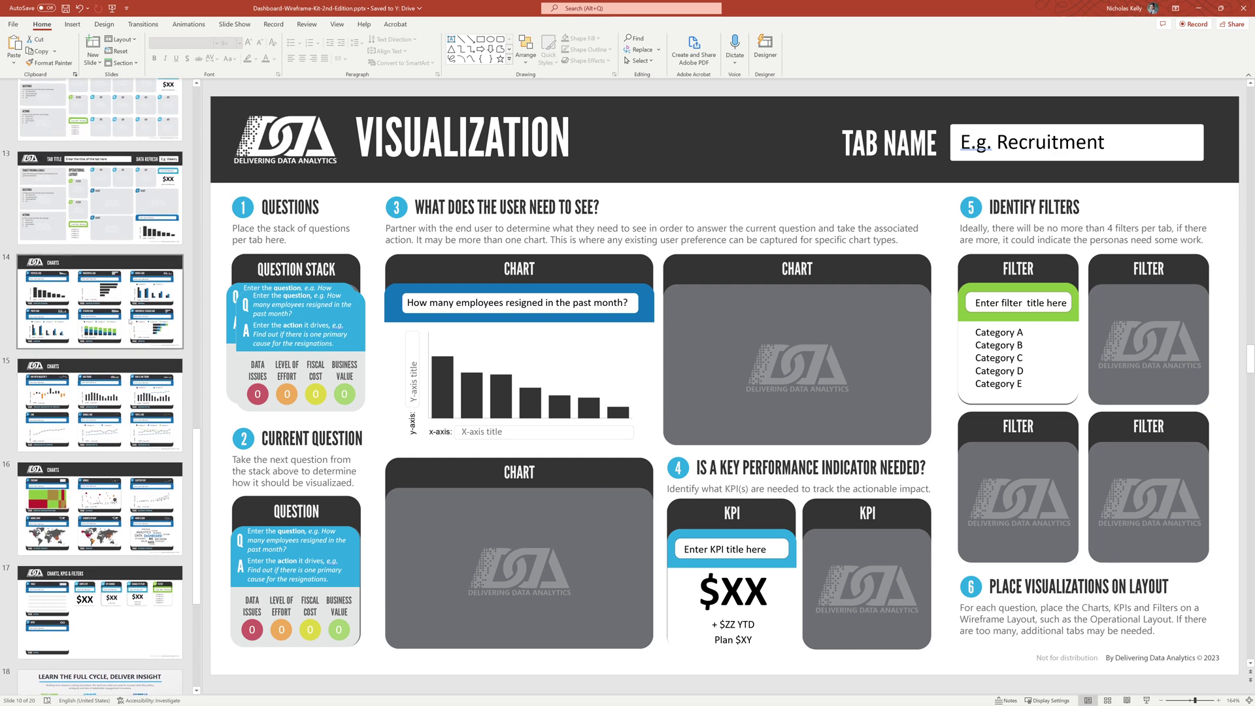
pyautogui.click(98, 301)
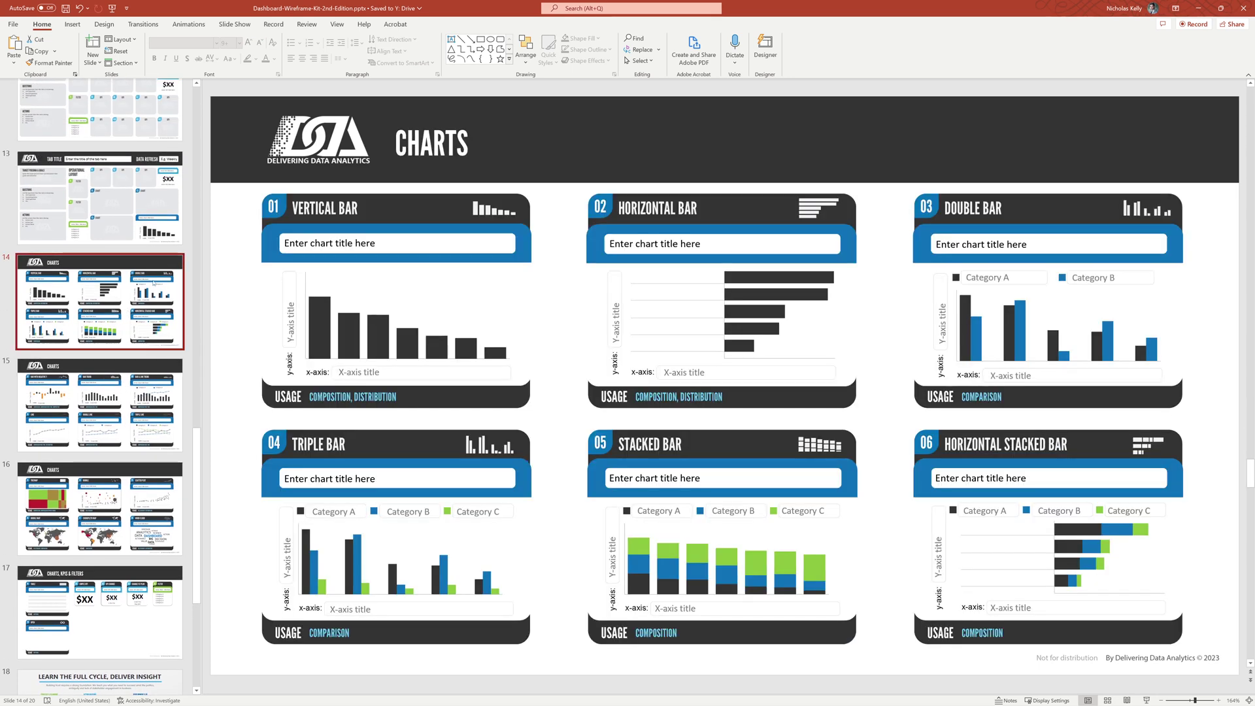
pyautogui.click(847, 250)
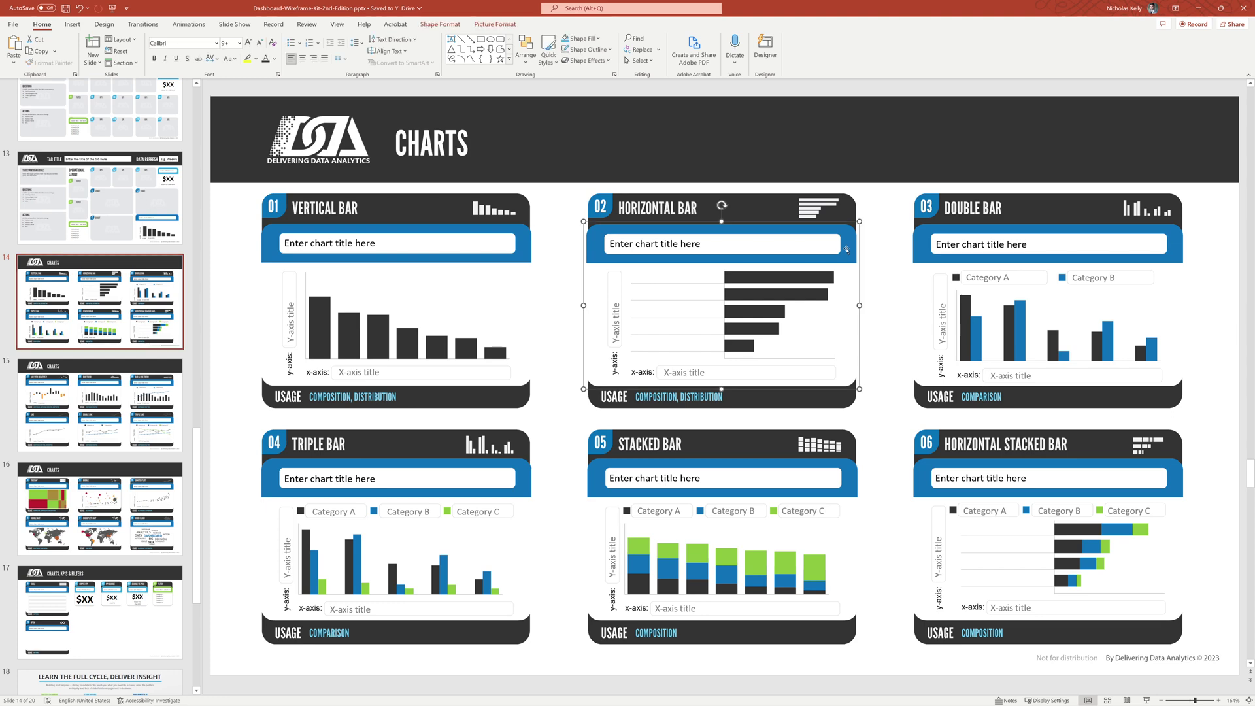
pyautogui.click(117, 277)
pyautogui.scroll(8, 116, 277)
pyautogui.click(111, 383)
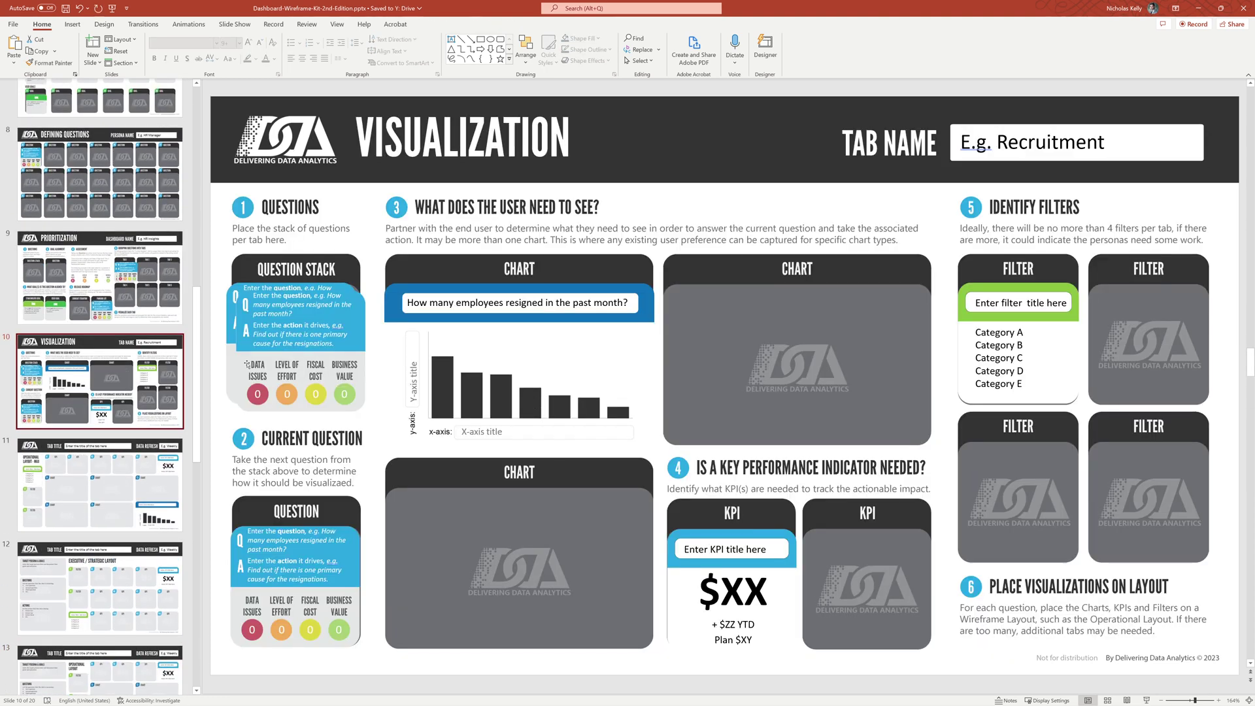
pyautogui.hotkey('ctrl', 'v')
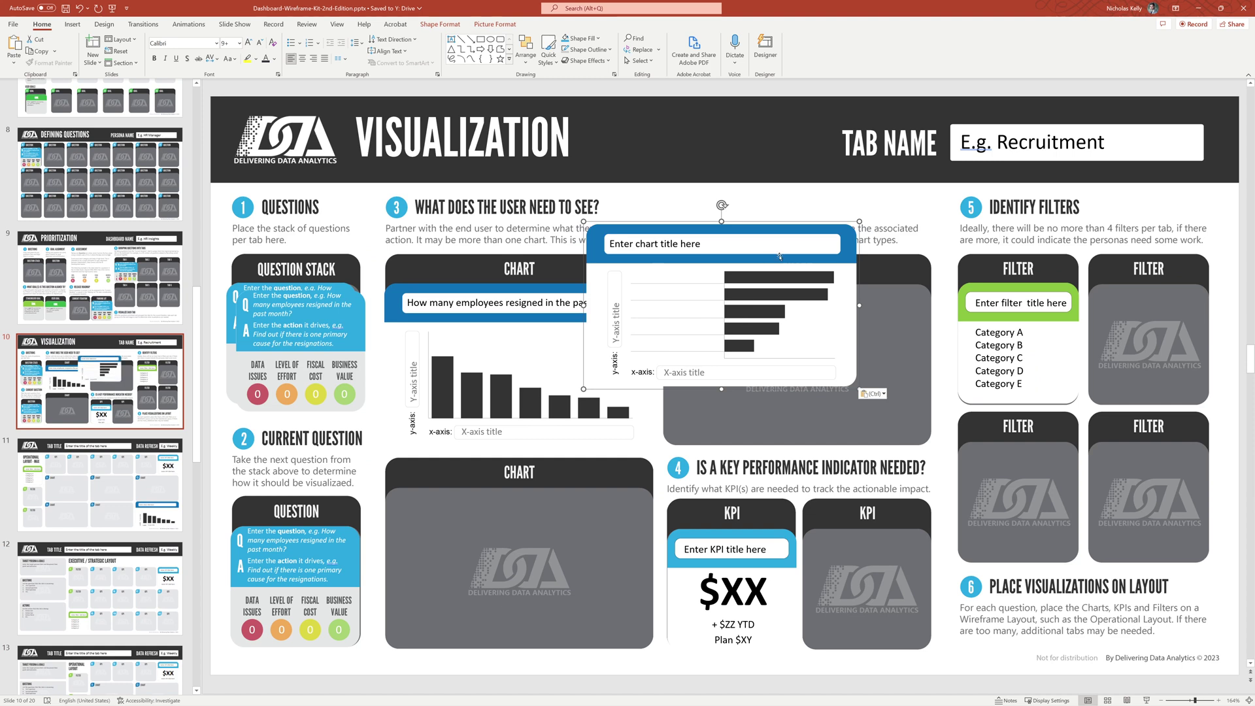
pyautogui.moveTo(771, 248); pyautogui.dragTo(574, 517)
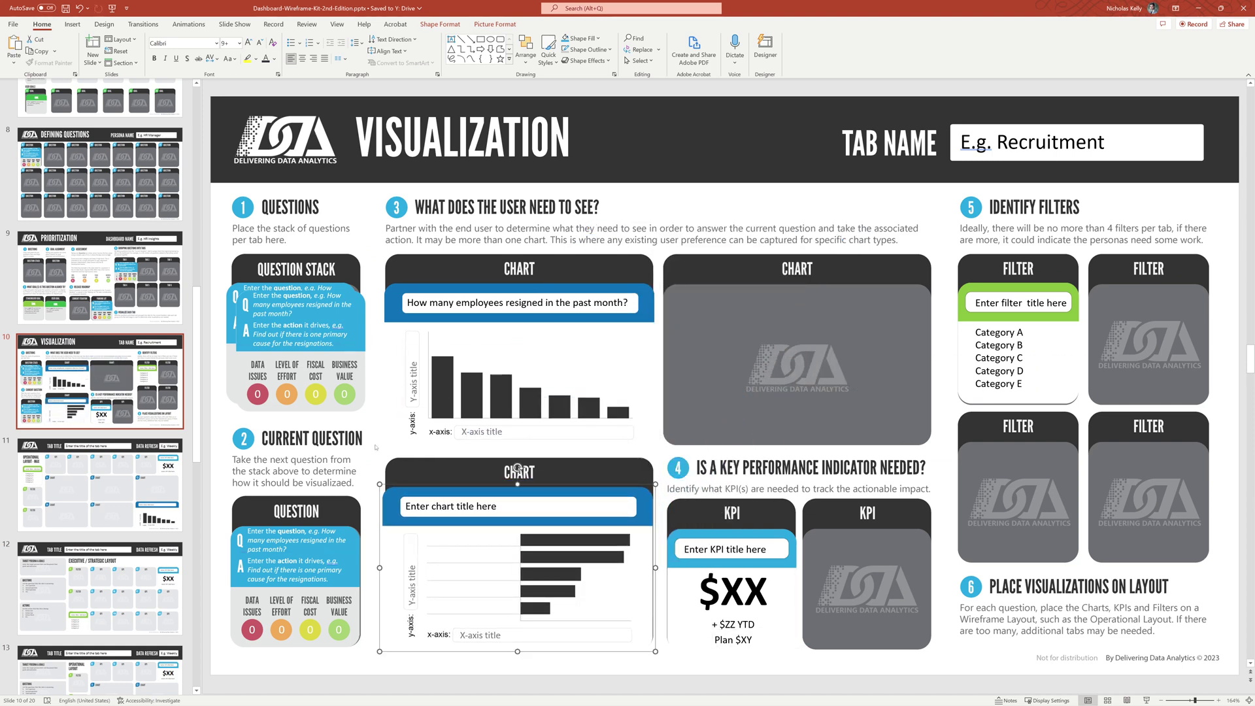
# Copy the Table chart template into the Visualization slide's upper-right Chart panel.
pyautogui.click(98, 381)
pyautogui.scroll(-10, 135, 355)
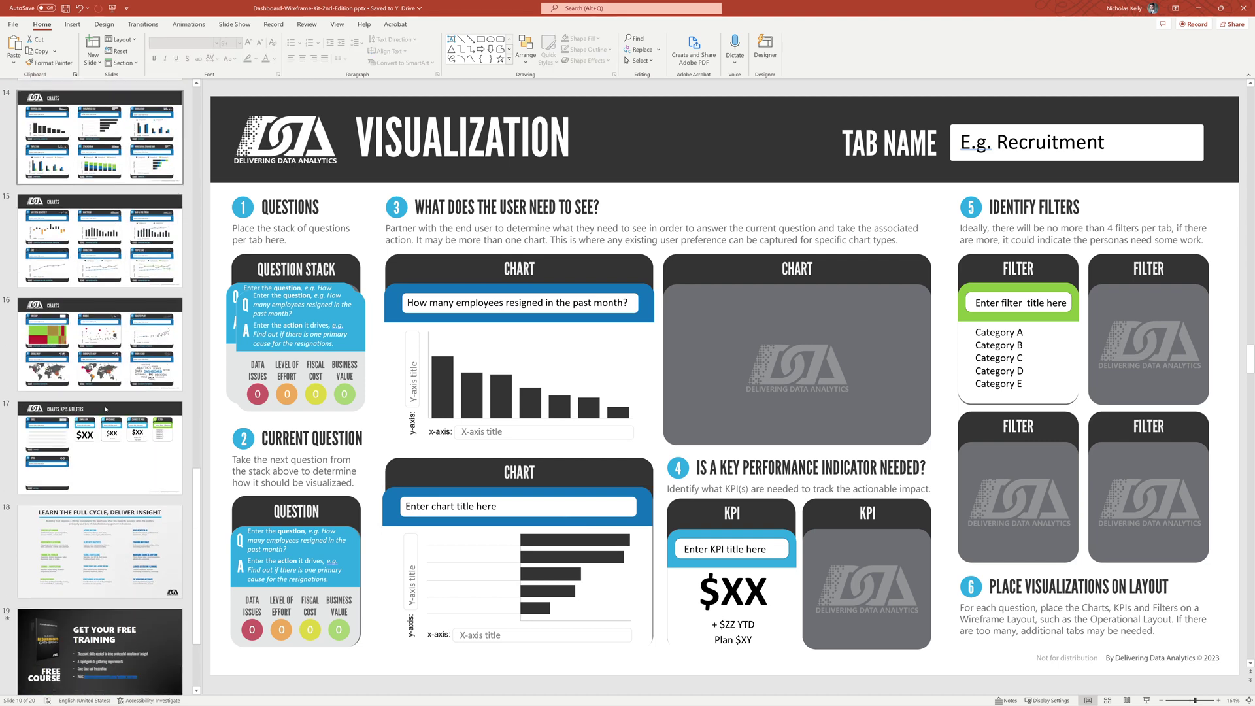
pyautogui.press('Down')
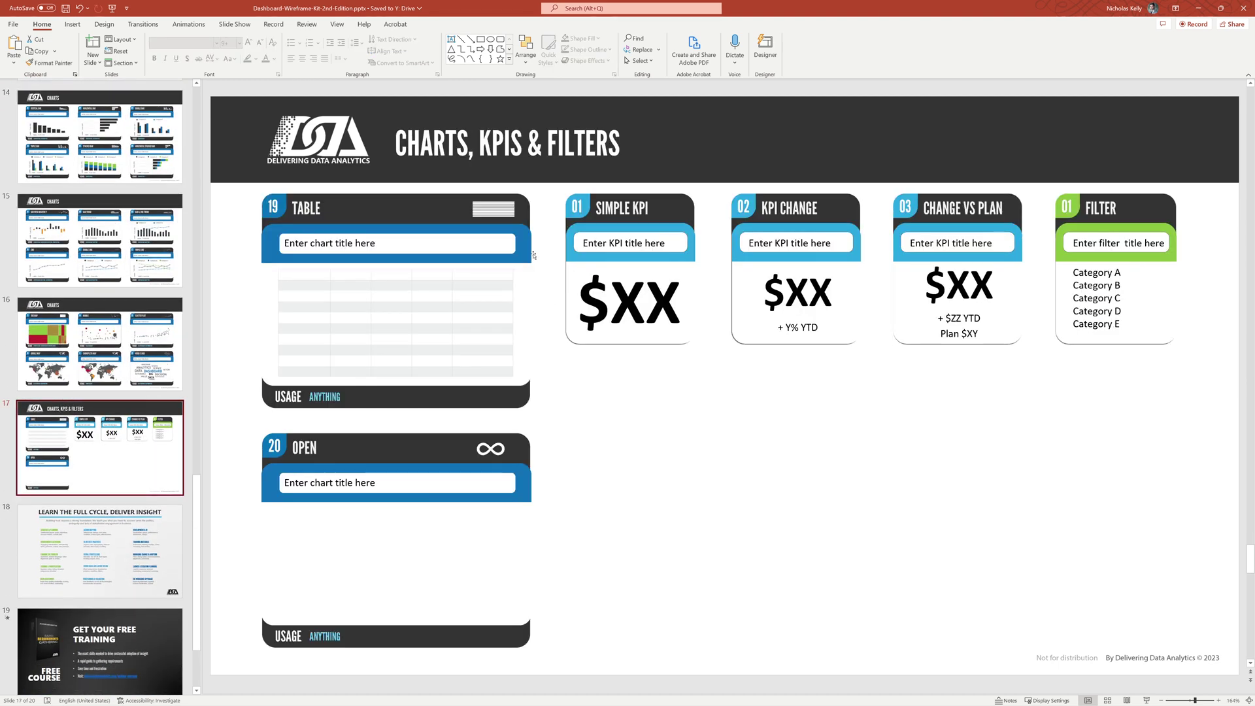
pyautogui.click(529, 244)
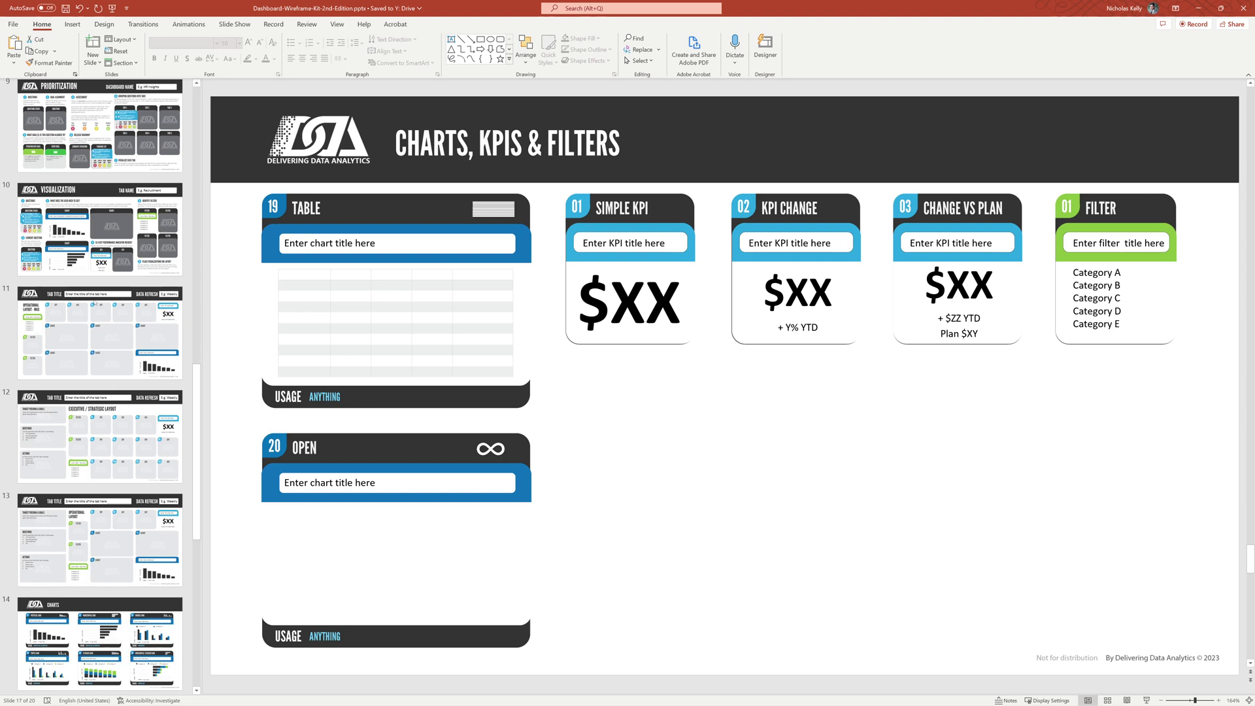
pyautogui.scroll(1, 96, 304)
pyautogui.click(96, 304)
pyautogui.hotkey('ctrl', 'v')
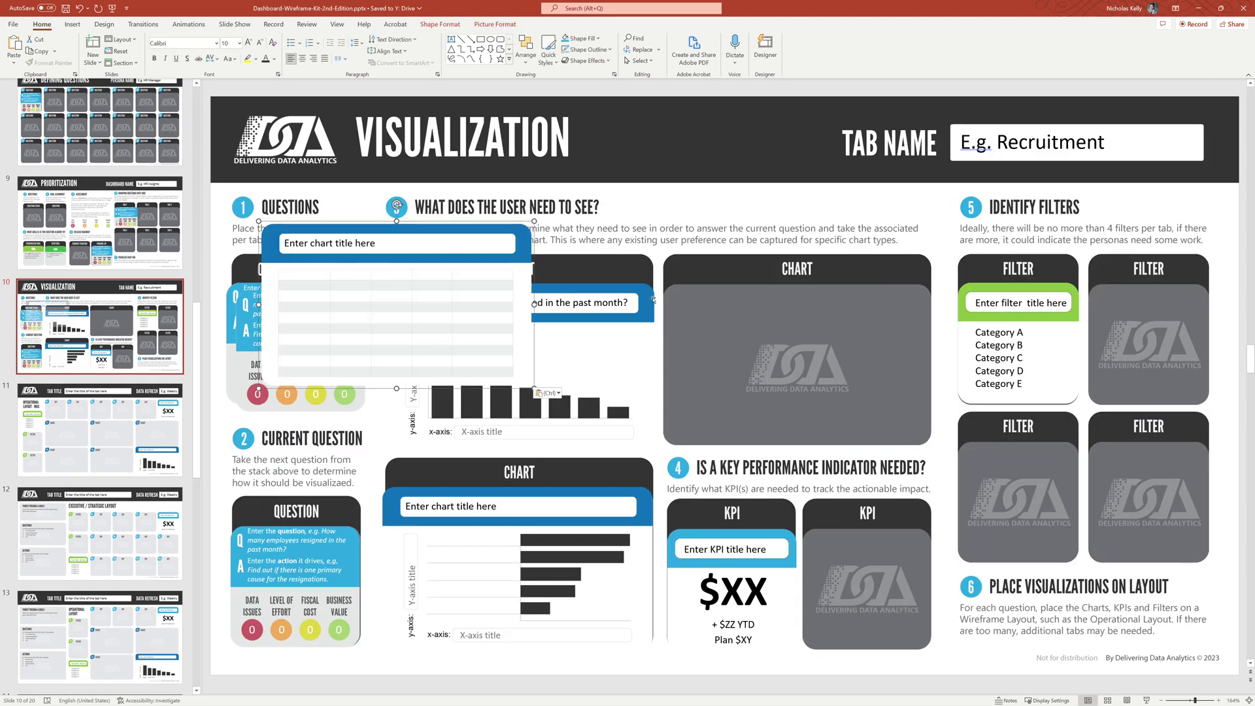
pyautogui.moveTo(525, 259); pyautogui.dragTo(926, 318)
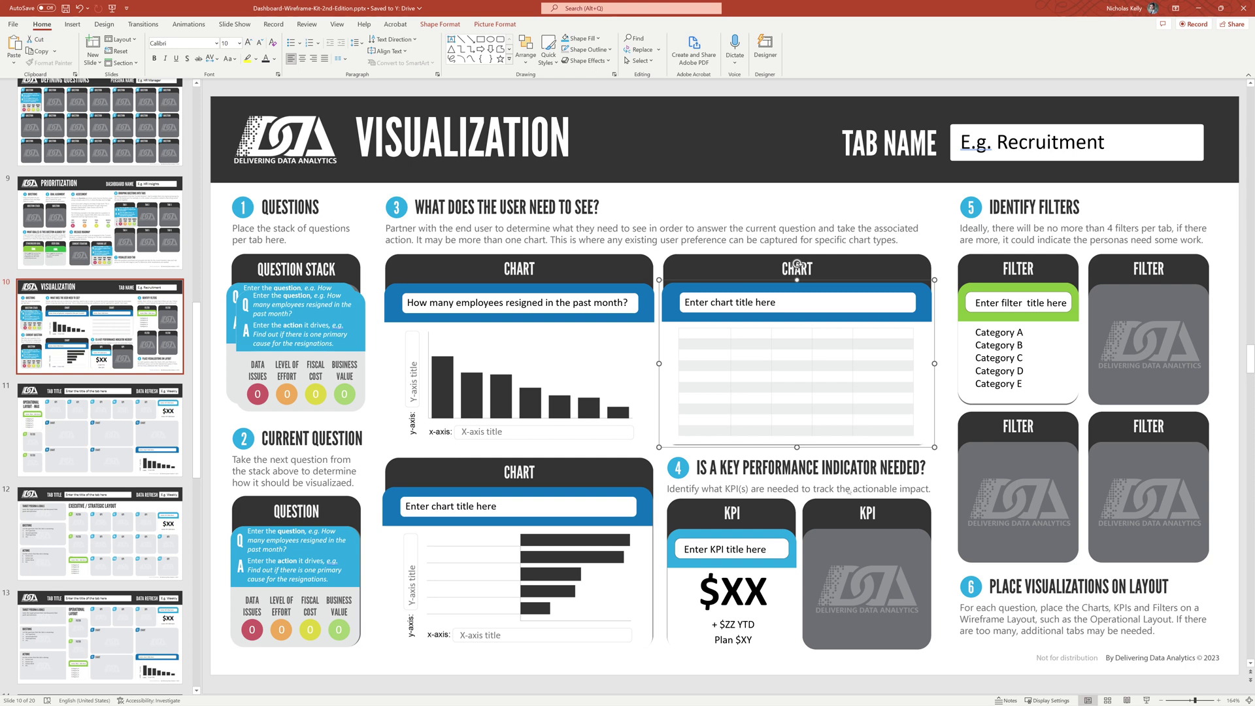
pyautogui.click(787, 536)
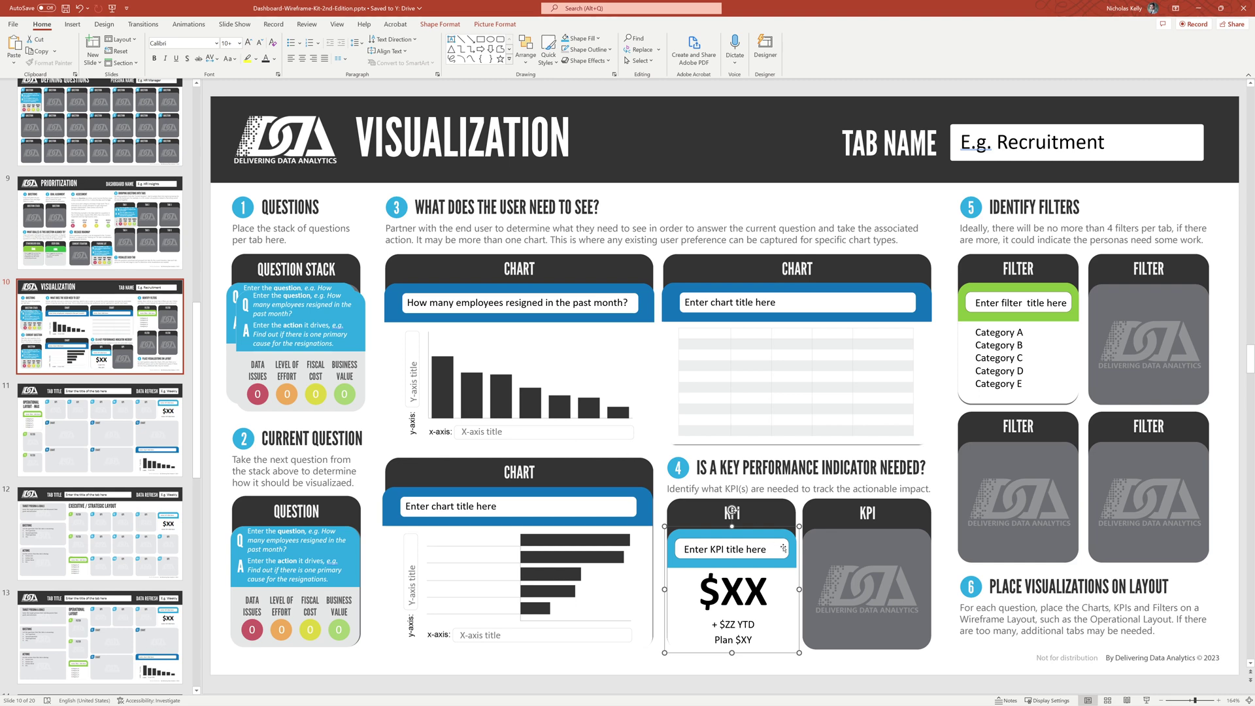
# Go to the Charts, KPIs & Filters slide and inspect the KPI Change, Change vs Plan and Simple KPI cards.
pyautogui.click(99, 327)
pyautogui.scroll(-10, 137, 459)
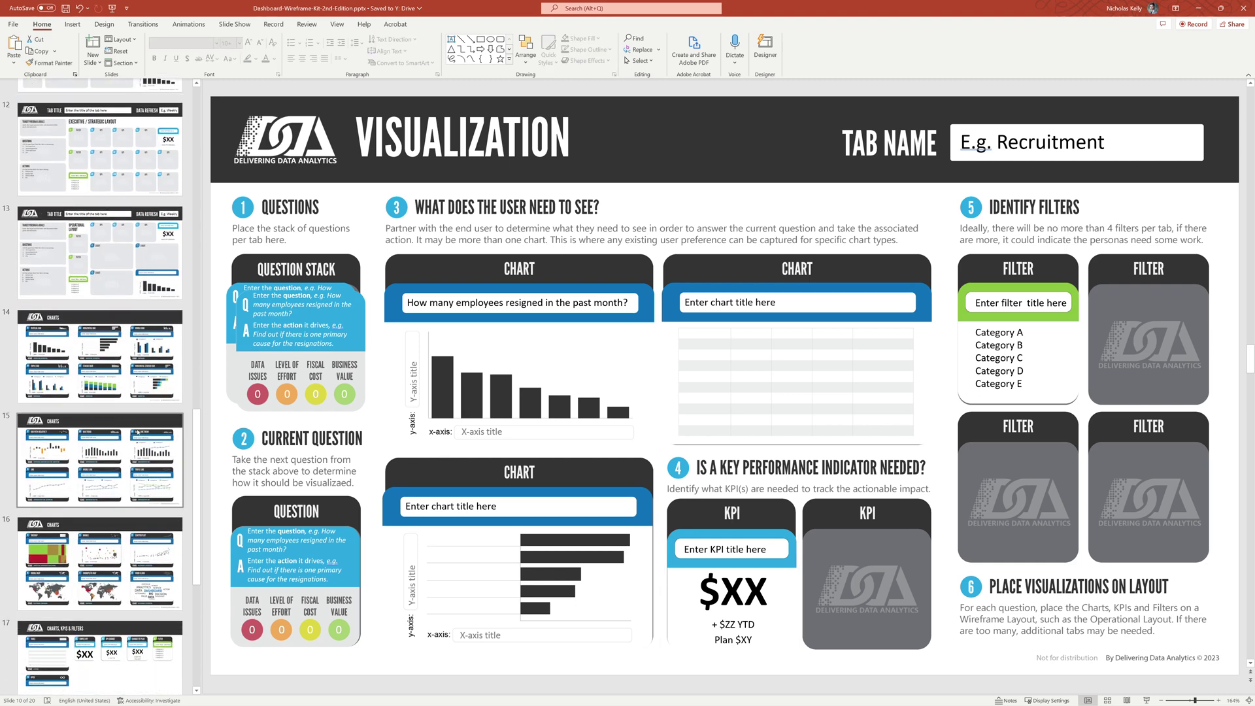
pyautogui.click(104, 324)
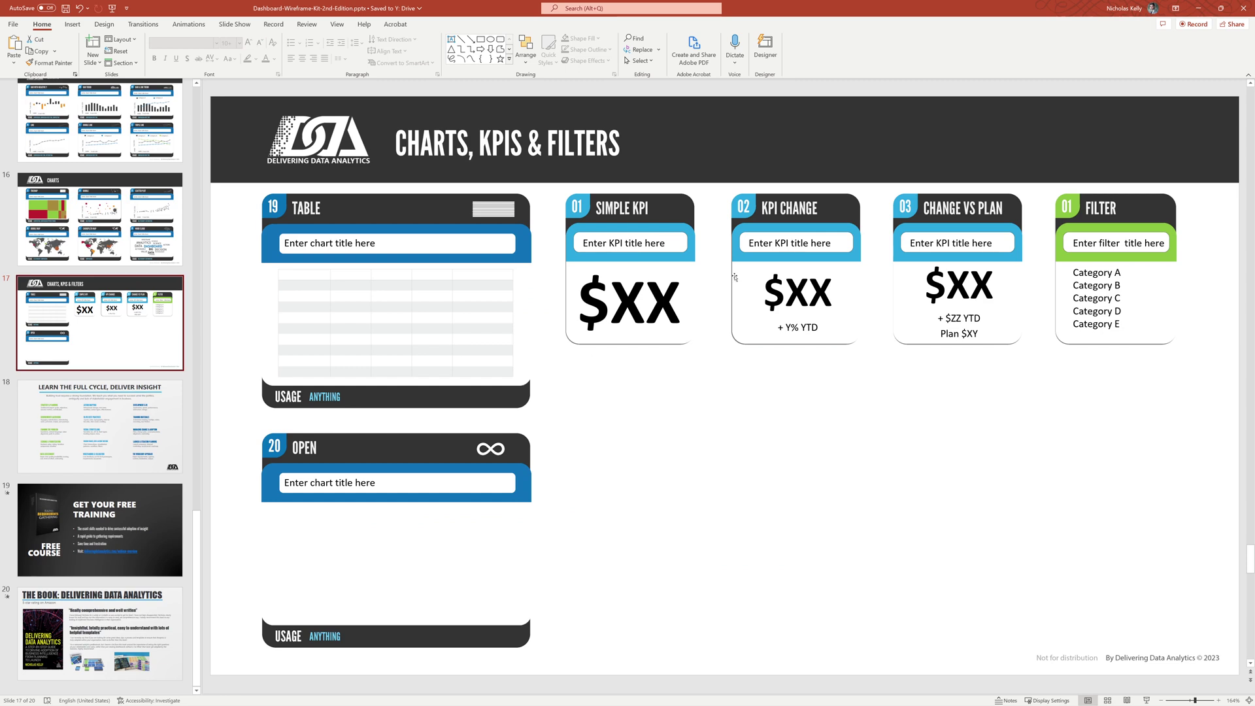
pyautogui.click(796, 267)
pyautogui.click(918, 254)
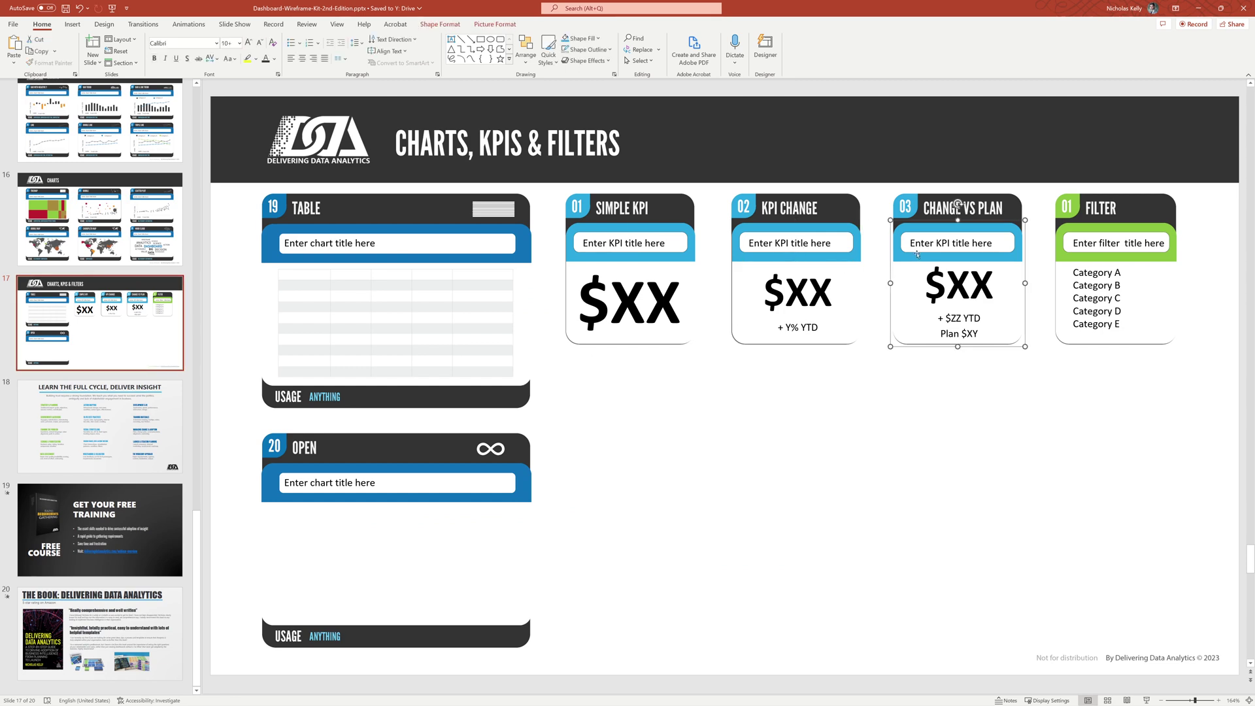
pyautogui.click(687, 264)
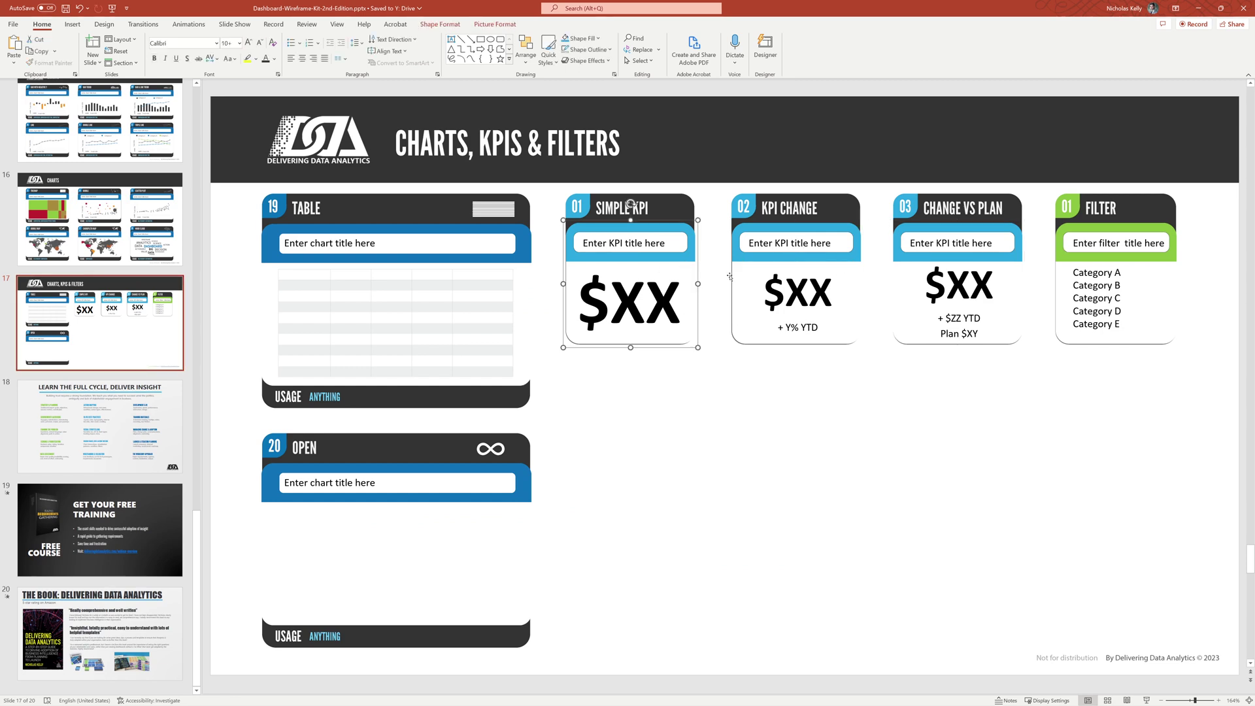
# Trial-change the Simple KPI value to a smaller XX%, then undo it back to $XX.
pyautogui.click(609, 301)
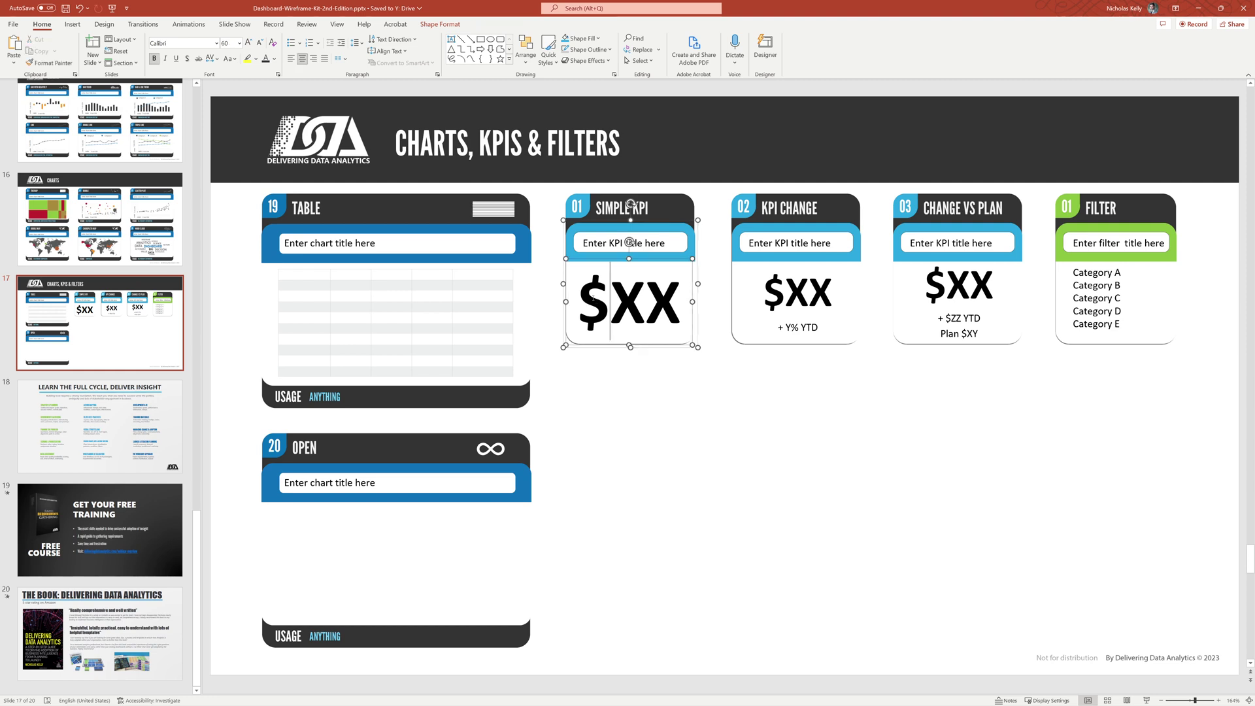
pyautogui.doubleClick(593, 297)
pyautogui.press('BackSpace')
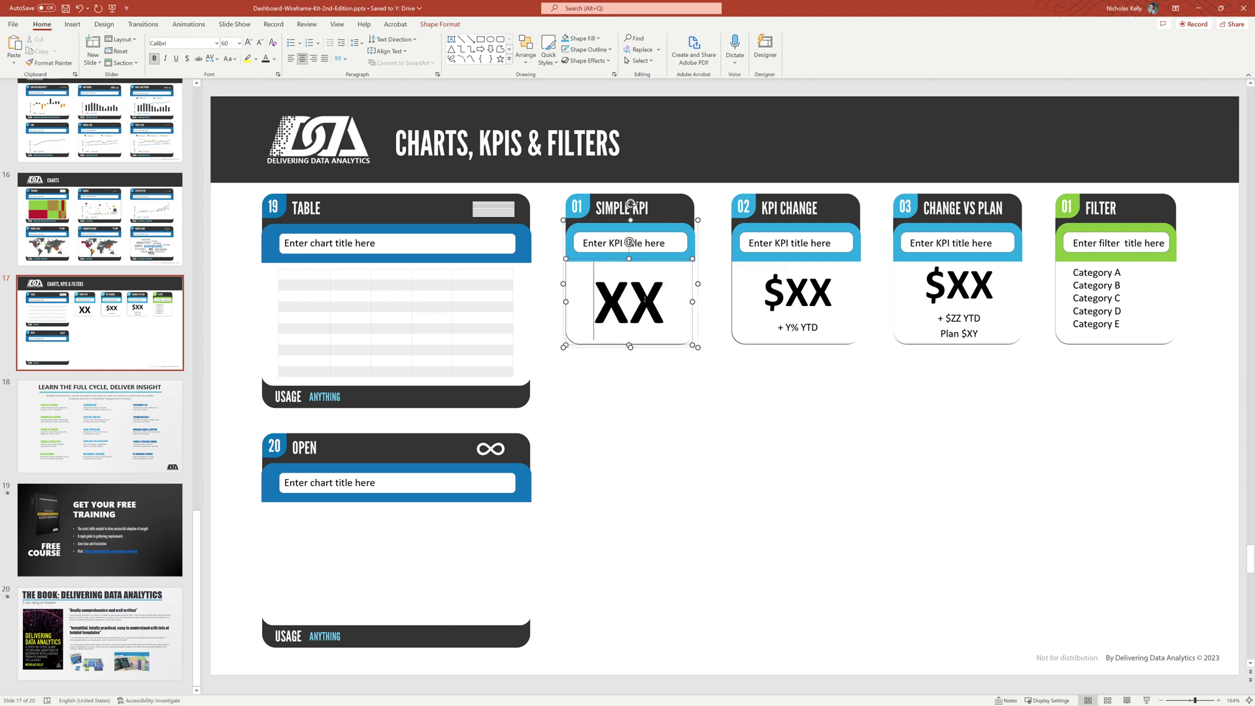
pyautogui.click(657, 302)
pyautogui.press('Return')
pyautogui.write('%')
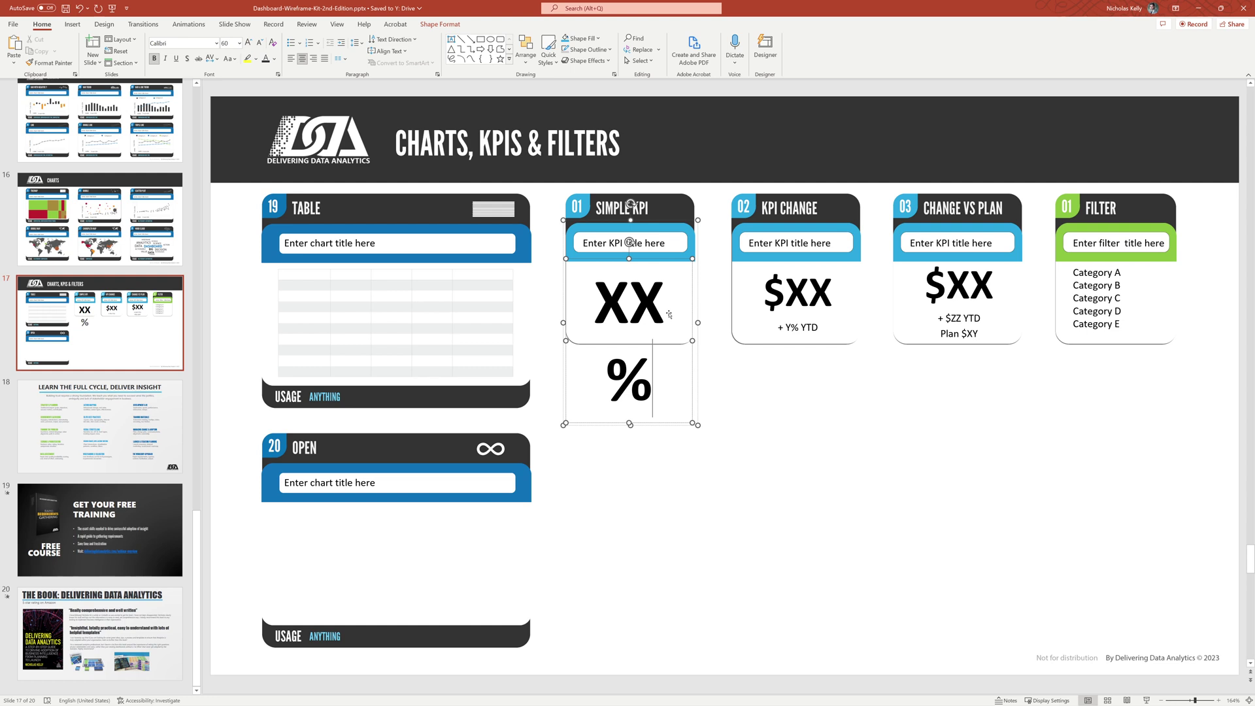
pyautogui.hotkey('ctrl', 'a')
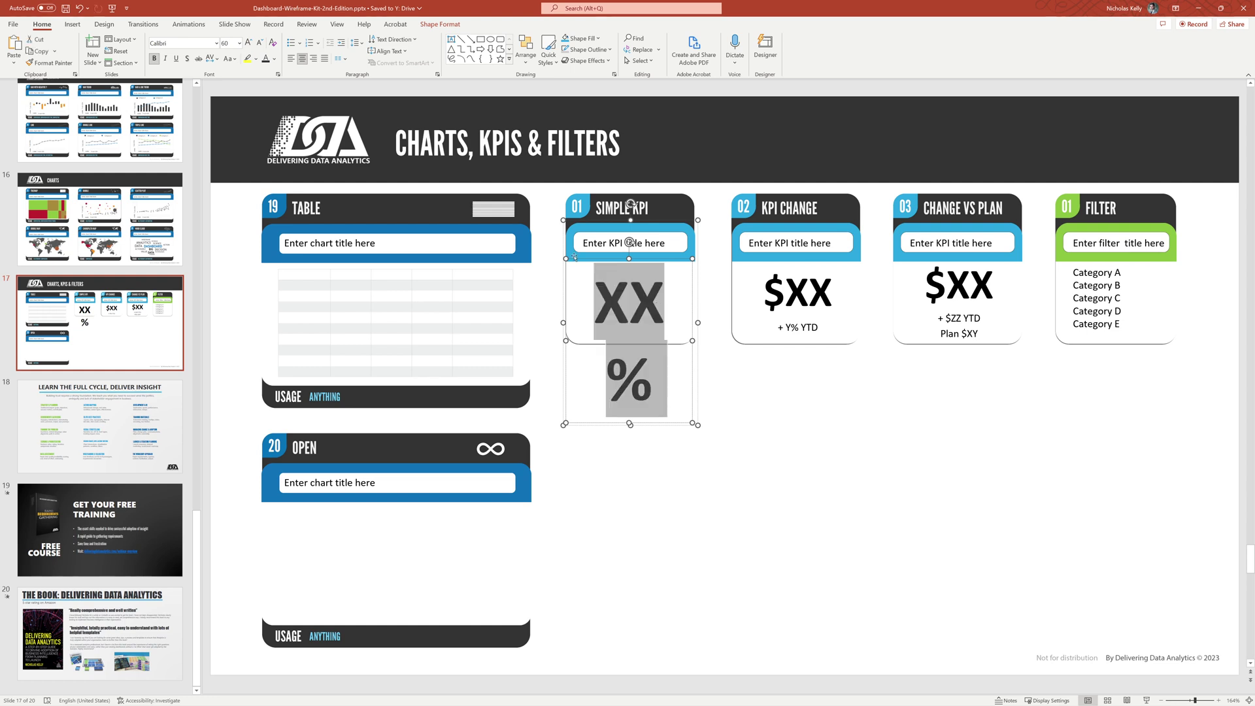
pyautogui.click(259, 42)
pyautogui.click(260, 43)
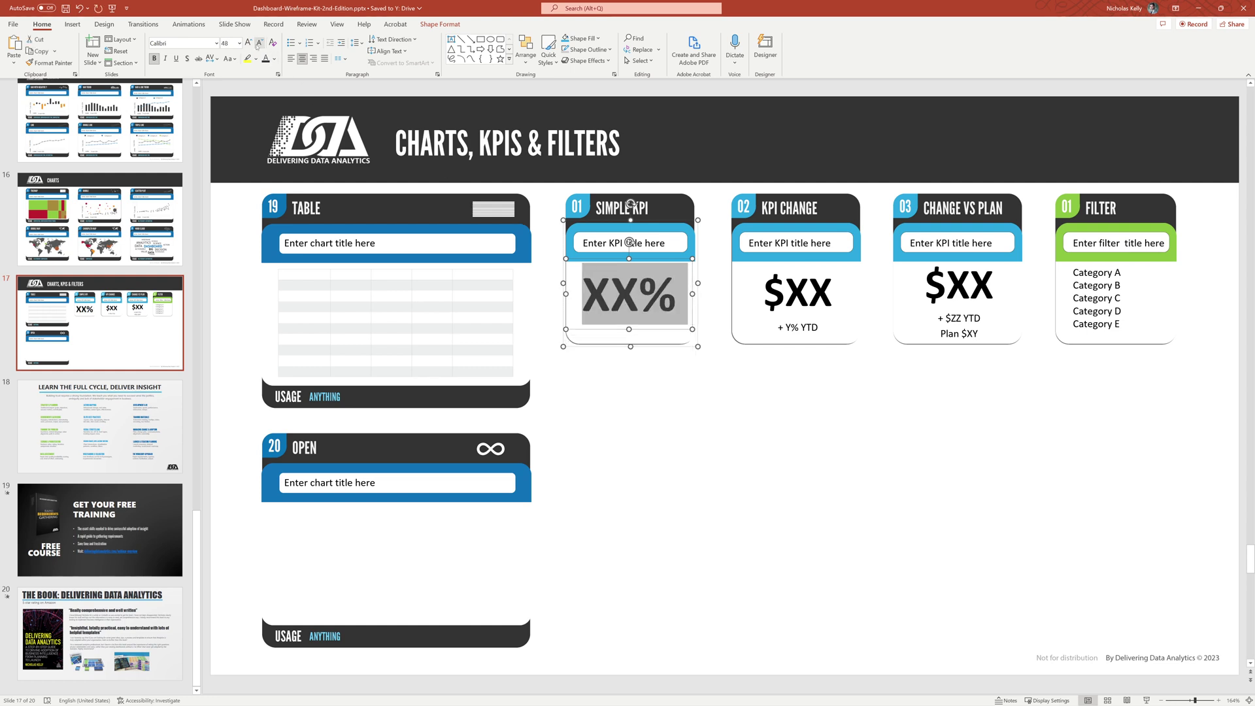
pyautogui.click(669, 393)
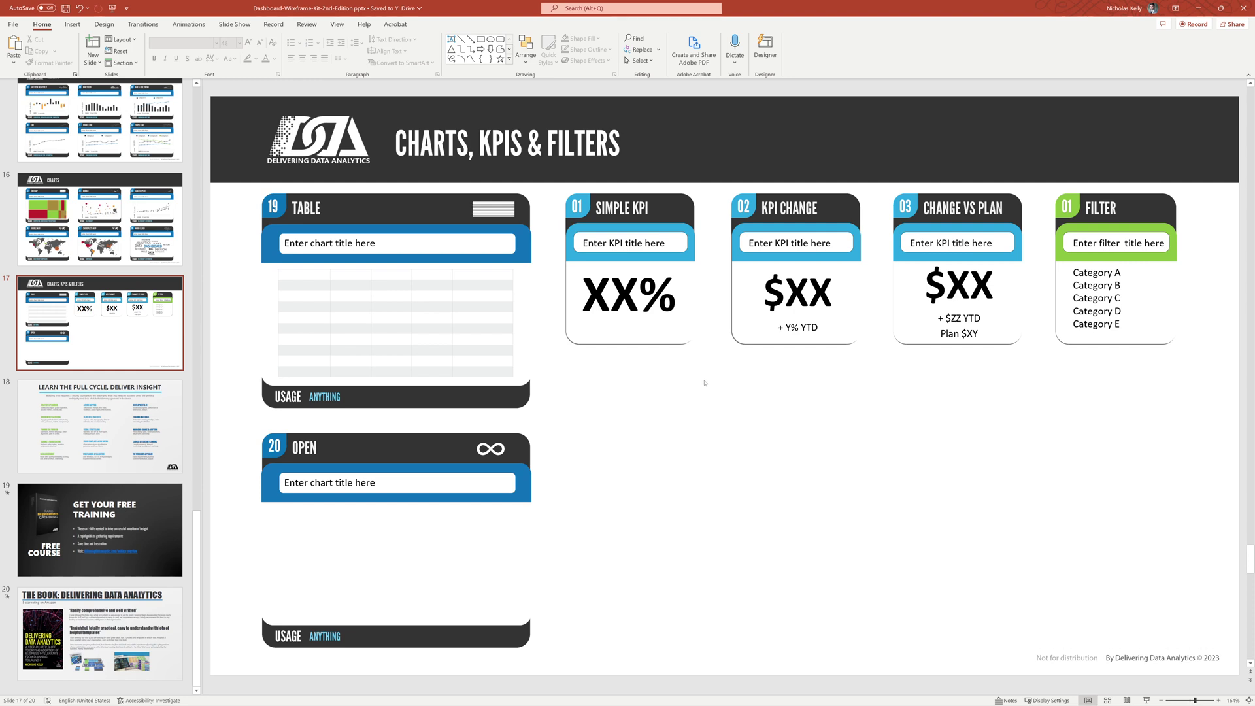
pyautogui.hotkey('ctrl', 'z')
pyautogui.hotkey('ctrl', 'z')
pyautogui.hotkey('ctrl', 'z')
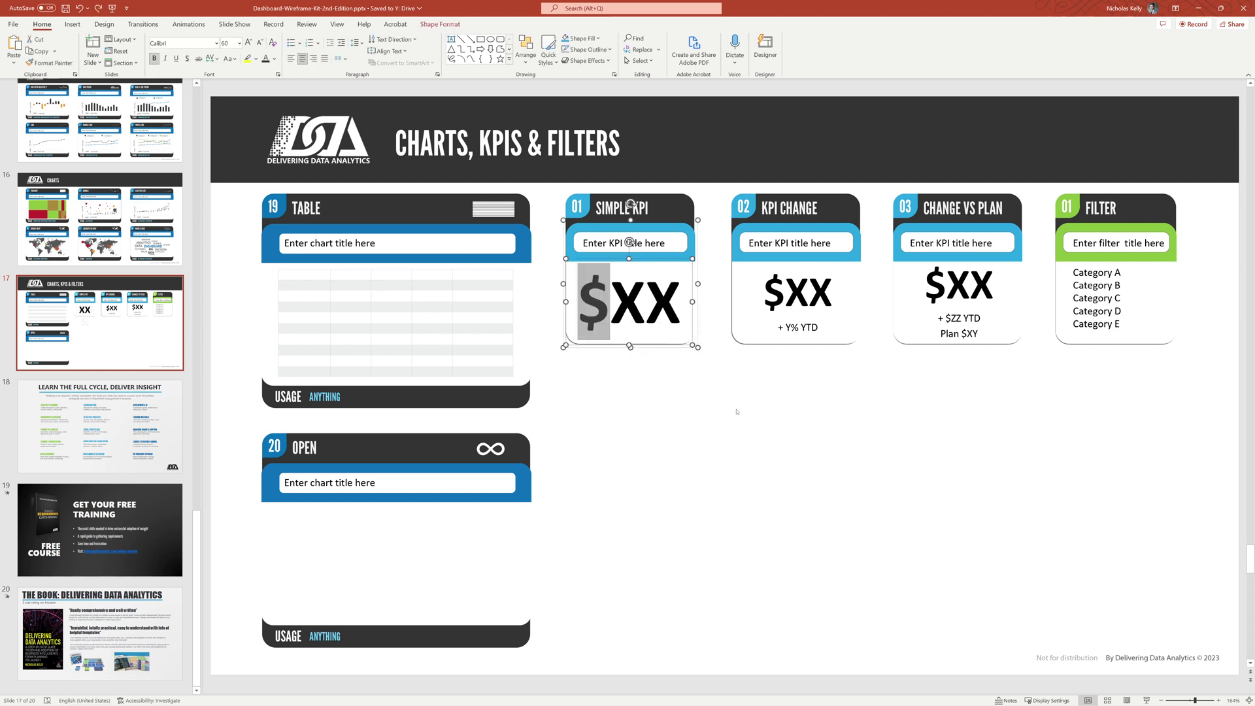
pyautogui.click(737, 411)
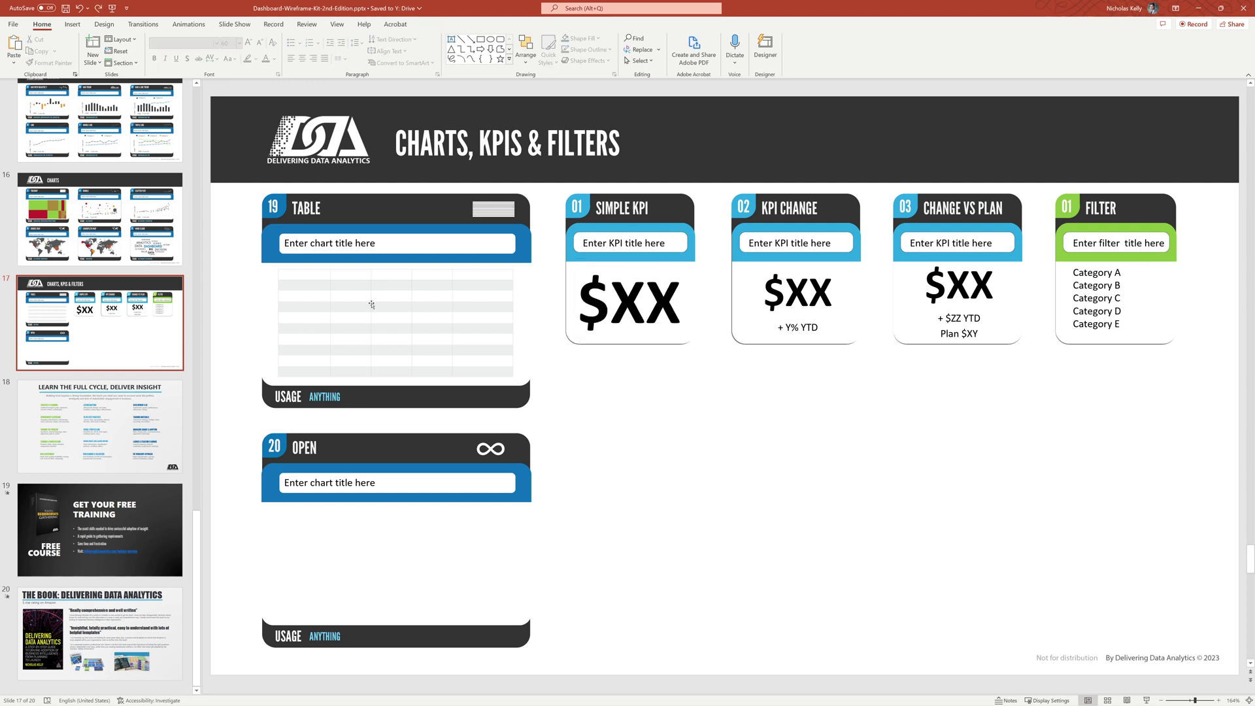
# On the Visualization slide, duplicate the Filter card onto the second Filter panel.
pyautogui.scroll(5, 137, 320)
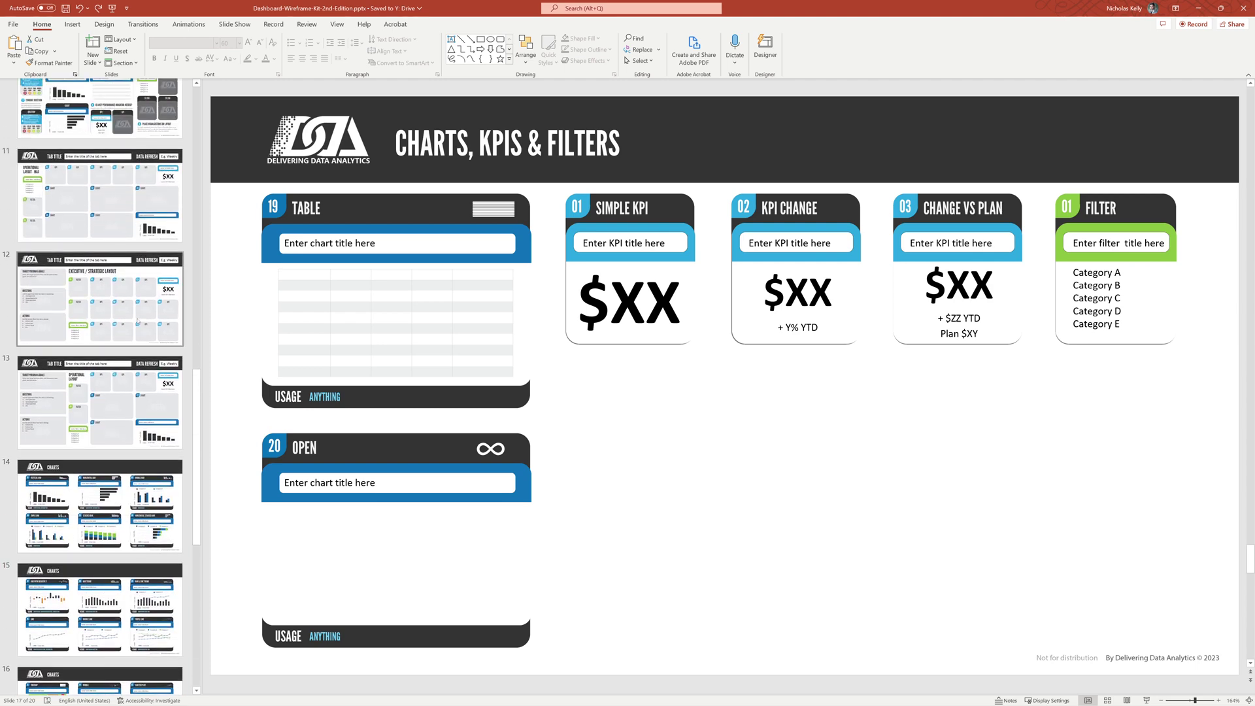
pyautogui.scroll(3, 137, 320)
pyautogui.click(100, 257)
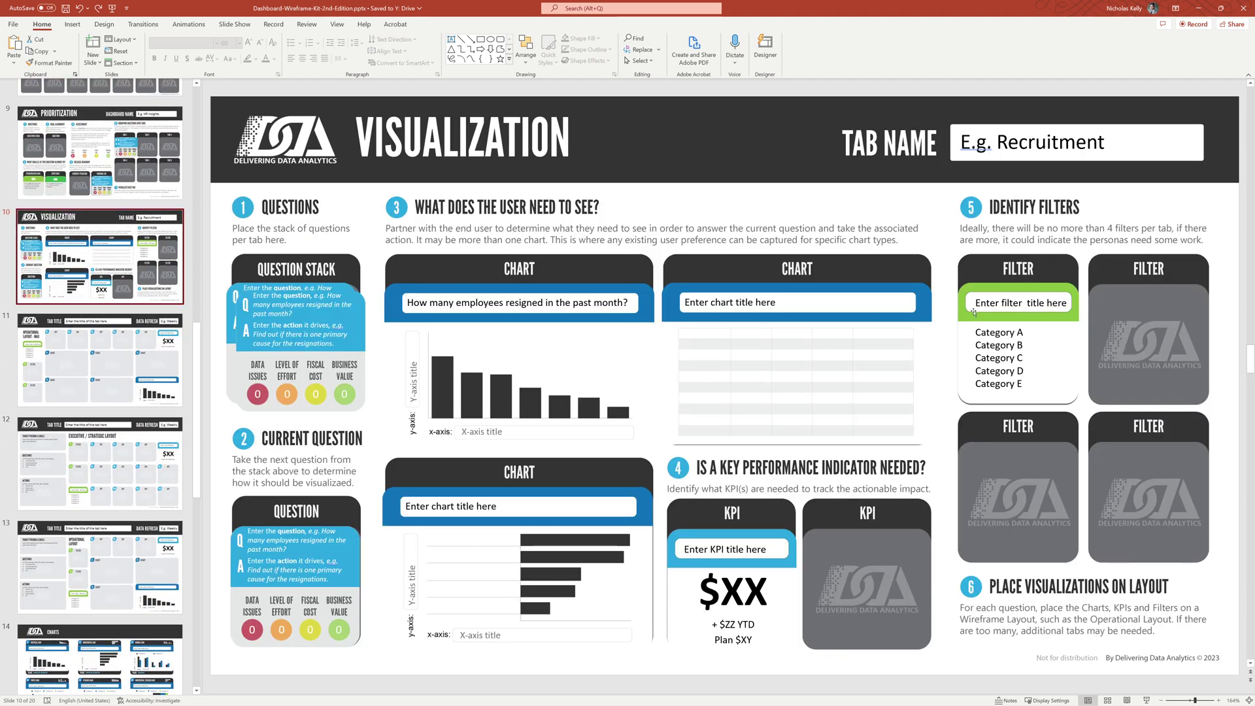
pyautogui.click(1068, 311)
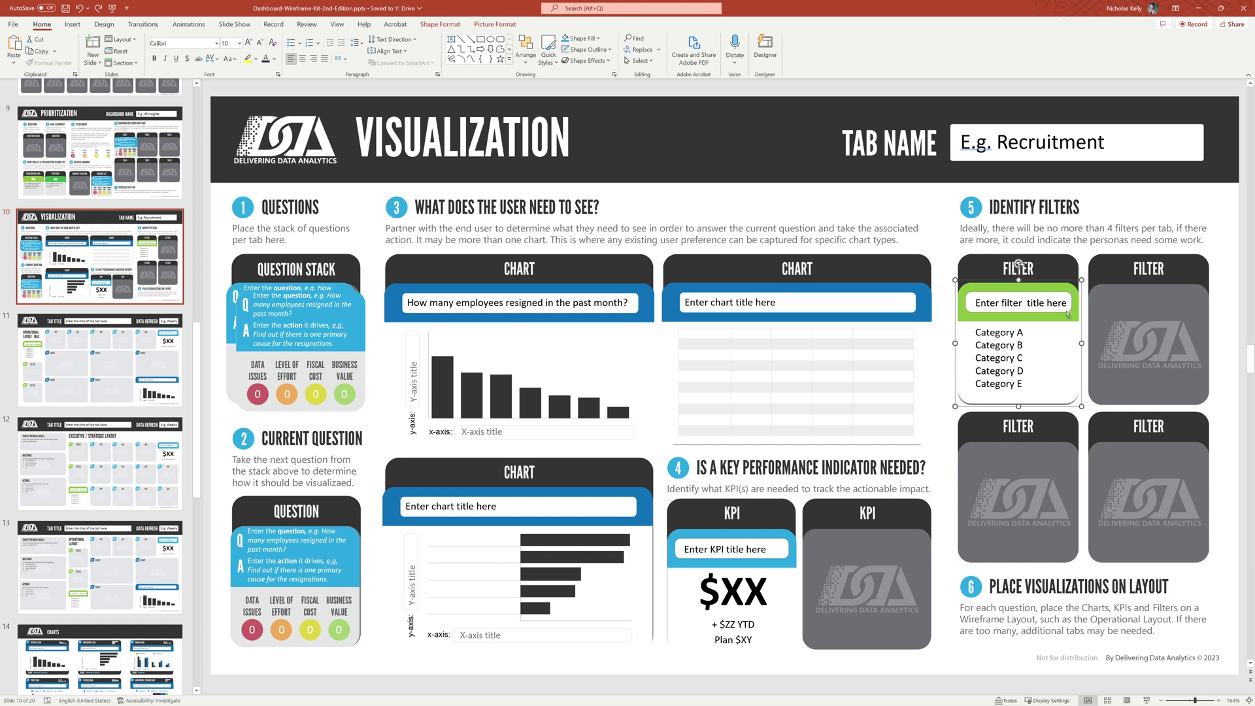
pyautogui.moveTo(1068, 311); pyautogui.dragTo(1164, 321)
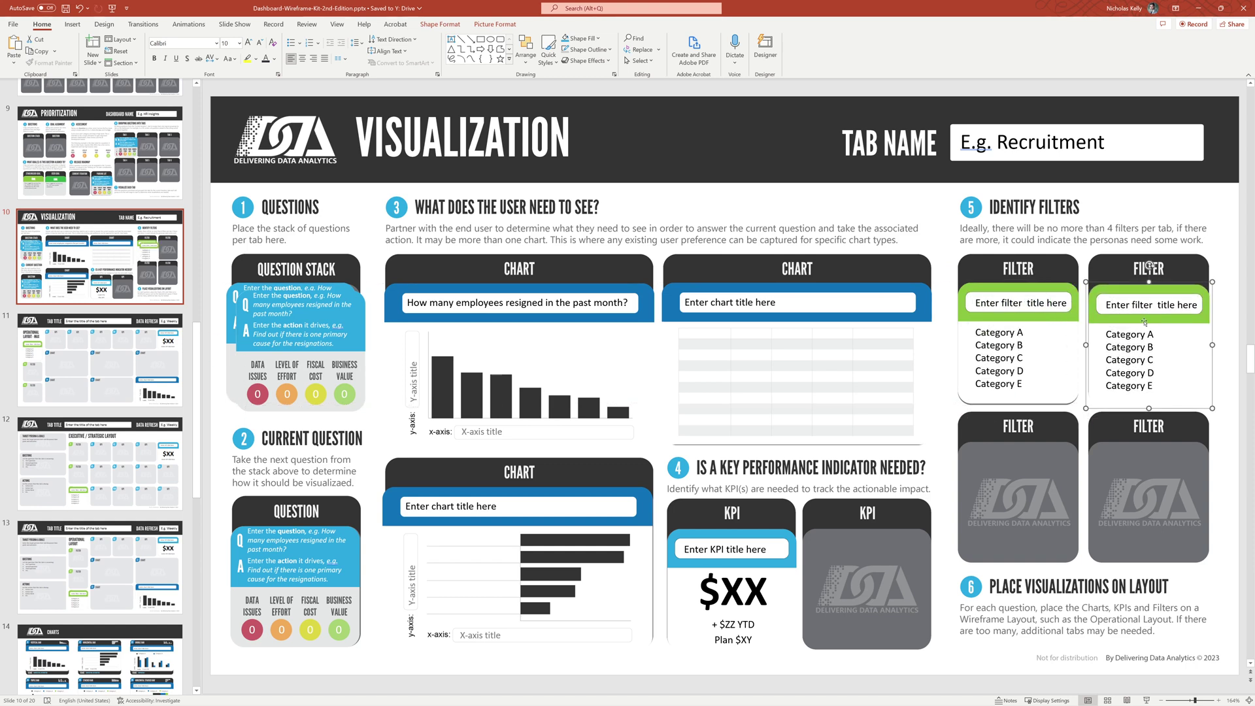
# Title the first filter 'Department' and replace its categories with Sales and Marketing.
pyautogui.tripleClick(1029, 303)
pyautogui.write('Depatment')
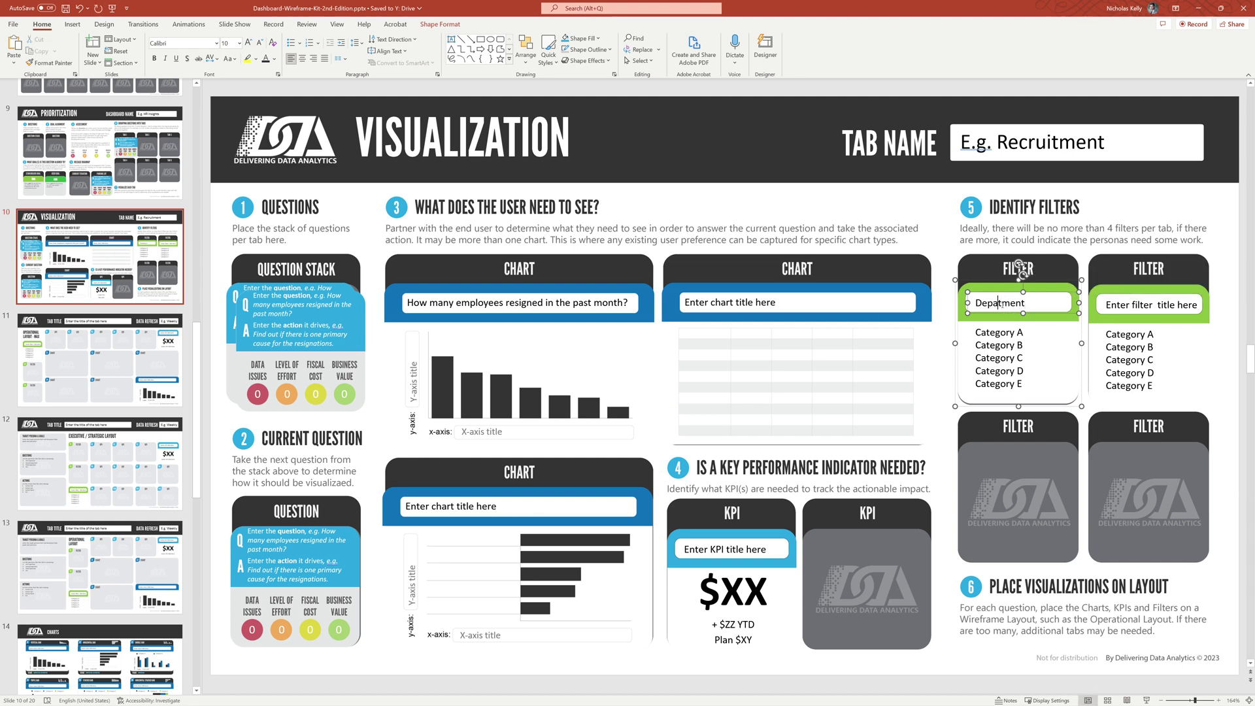
pyautogui.click(997, 304)
pyautogui.write('r')
pyautogui.press('Escape')
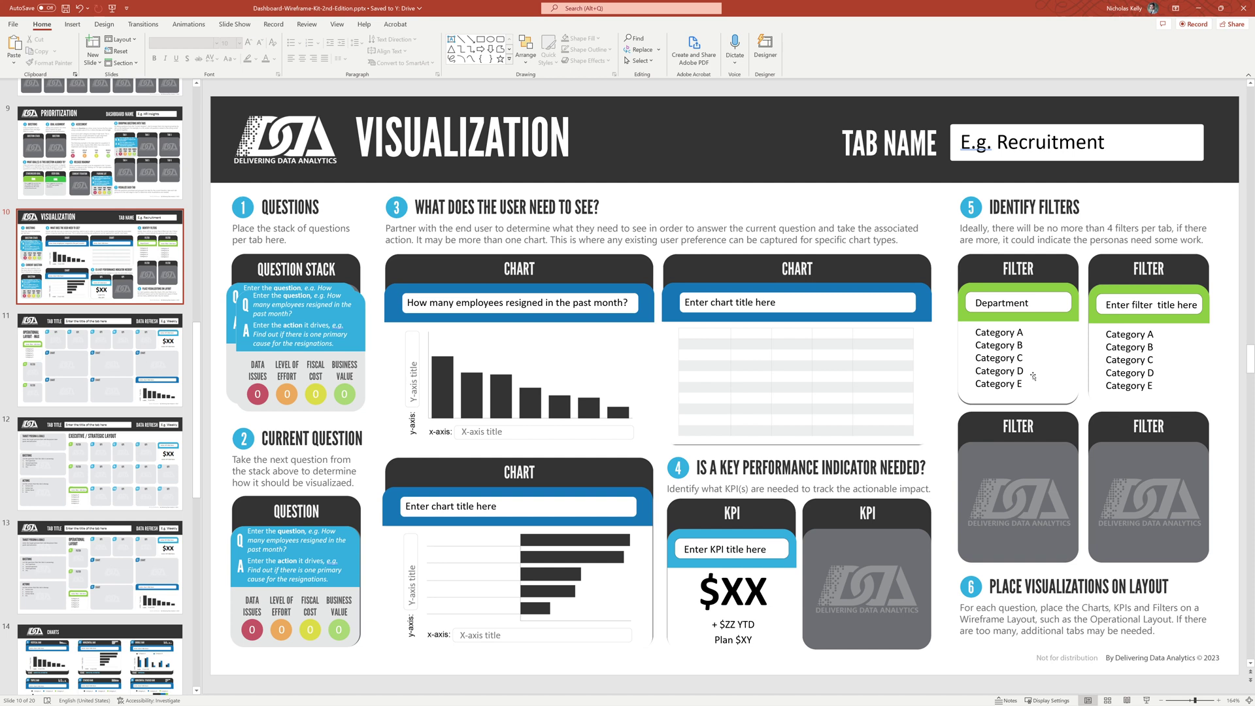
pyautogui.moveTo(1024, 387); pyautogui.dragTo(975, 333)
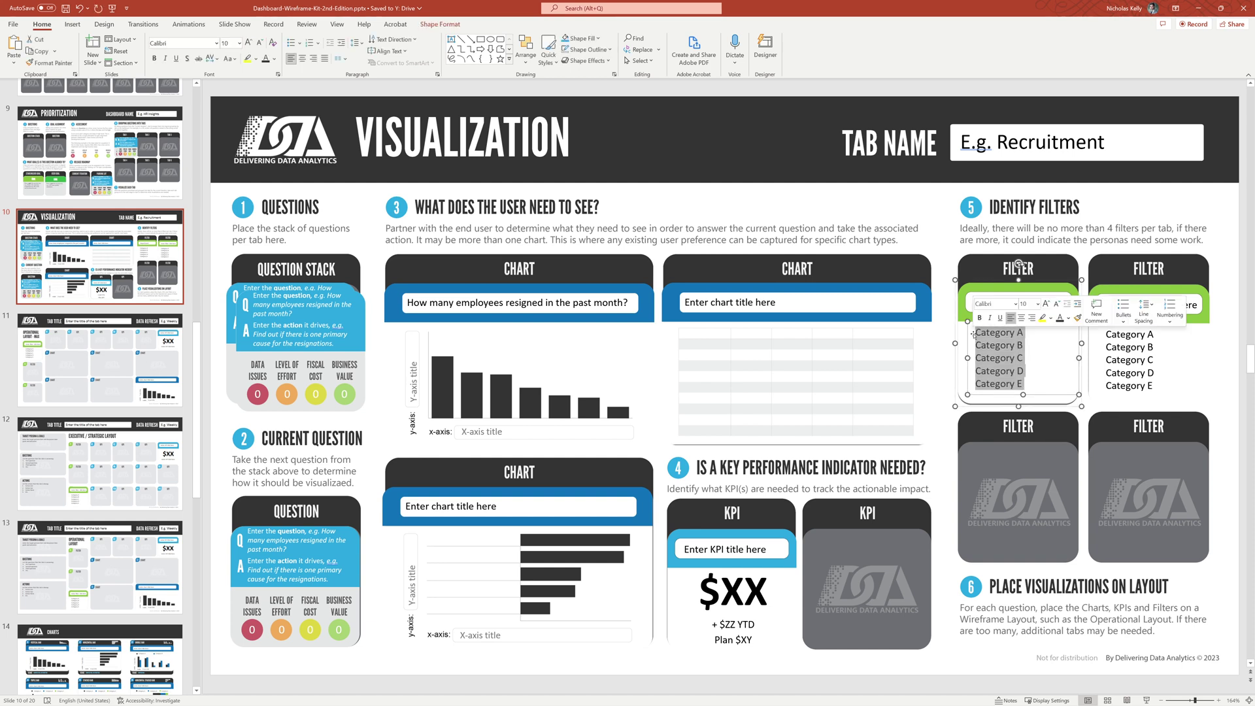
pyautogui.write('Sales')
pyautogui.press('Return')
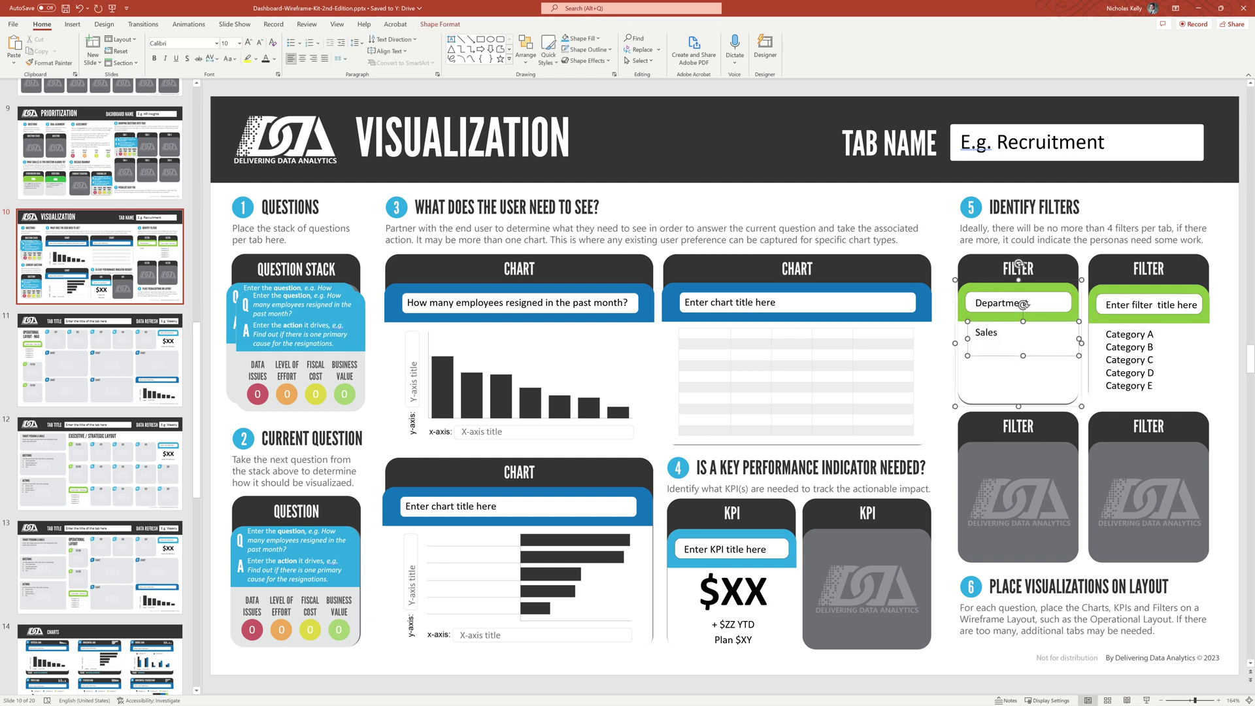
pyautogui.write('Marketing')
# Title the second filter 'Region' and replace its categories with North America and Europe.
pyautogui.tripleClick(1129, 306)
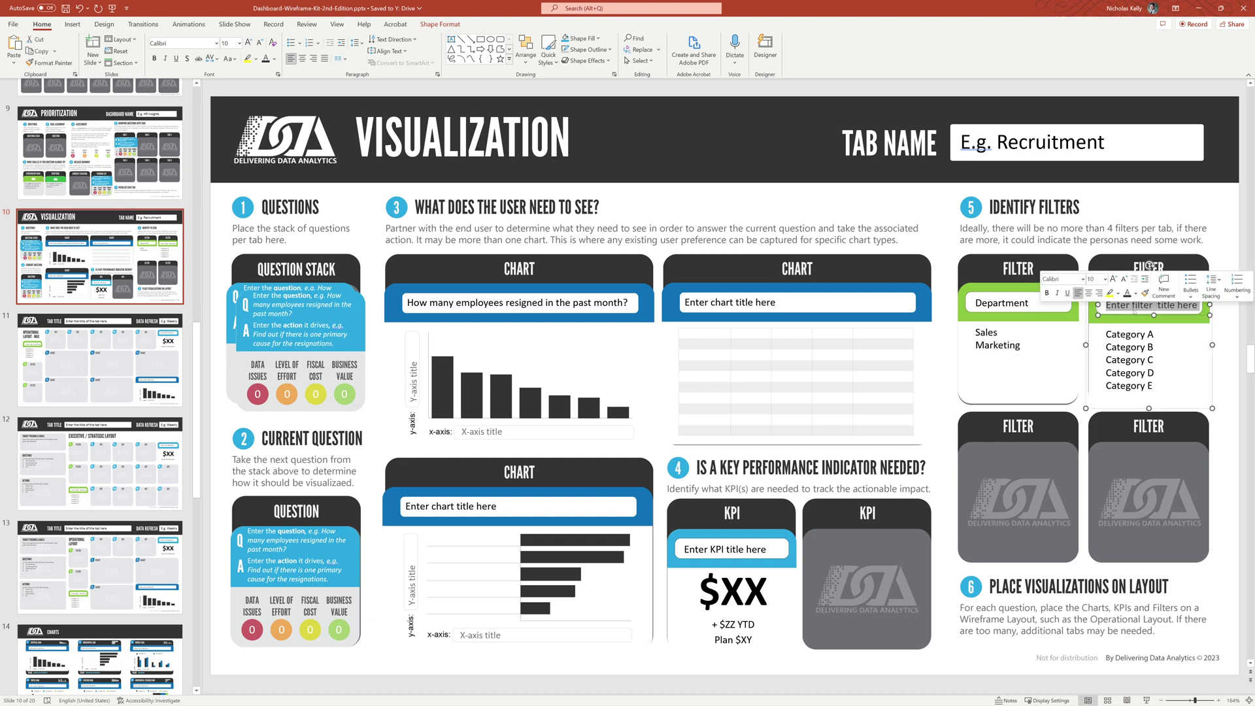
pyautogui.write('Region')
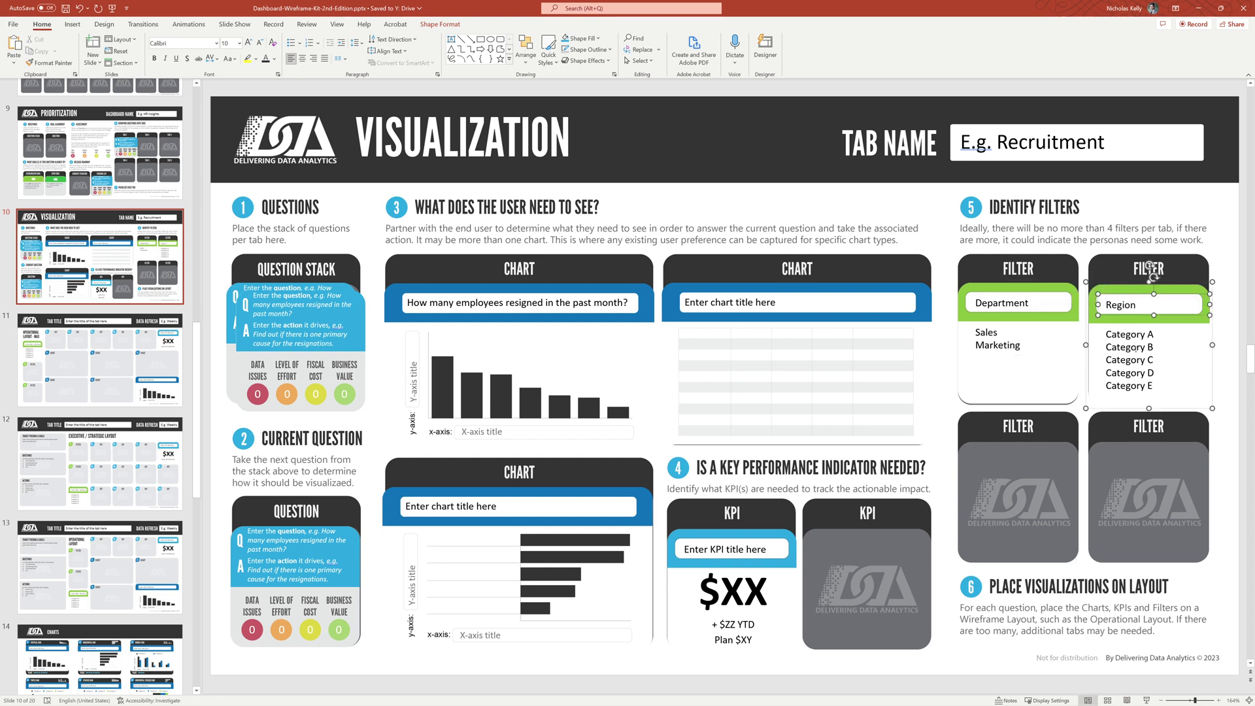
pyautogui.click(1126, 346)
pyautogui.hotkey('ctrl', 'a')
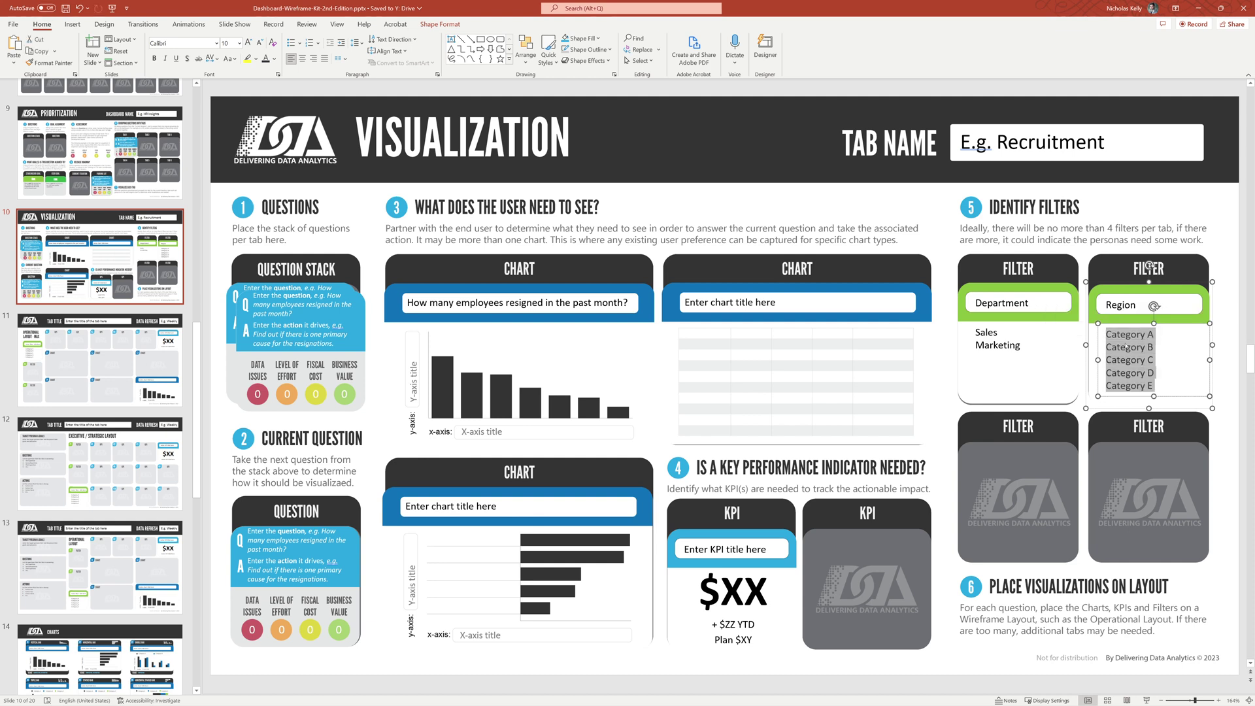
pyautogui.write('North')
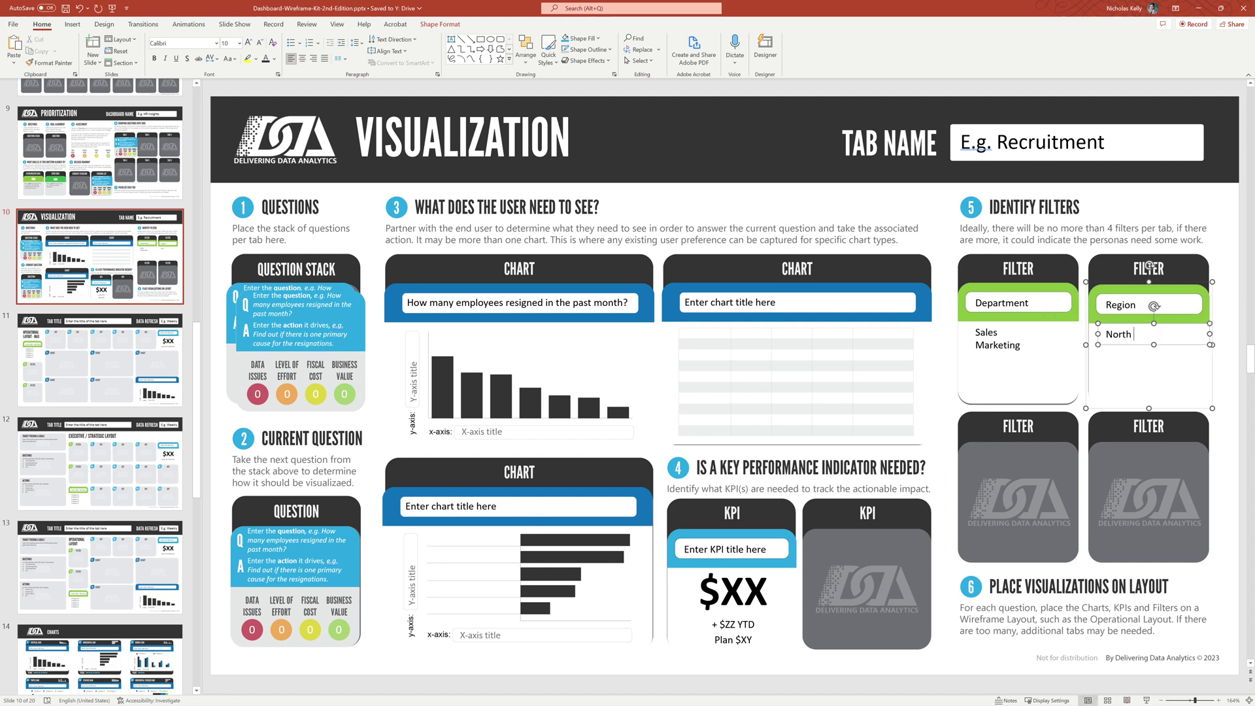
pyautogui.write(' America')
pyautogui.press('Return')
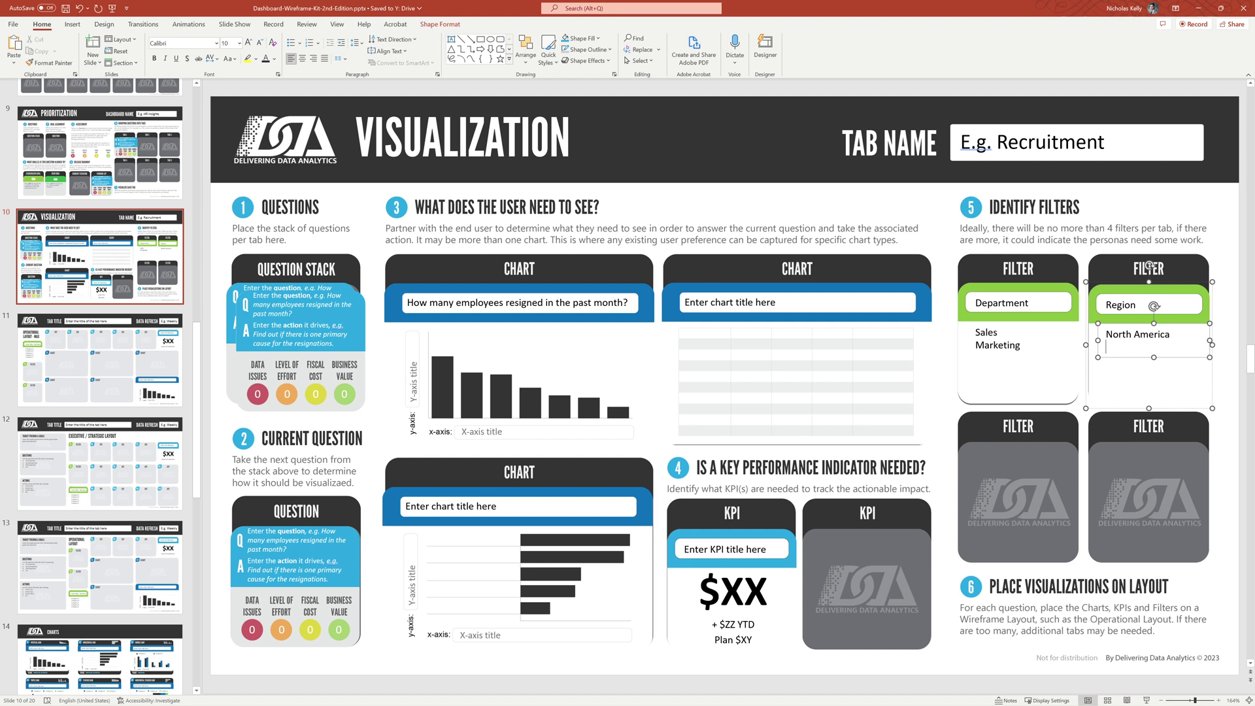
pyautogui.write('Europe')
pyautogui.click(935, 265)
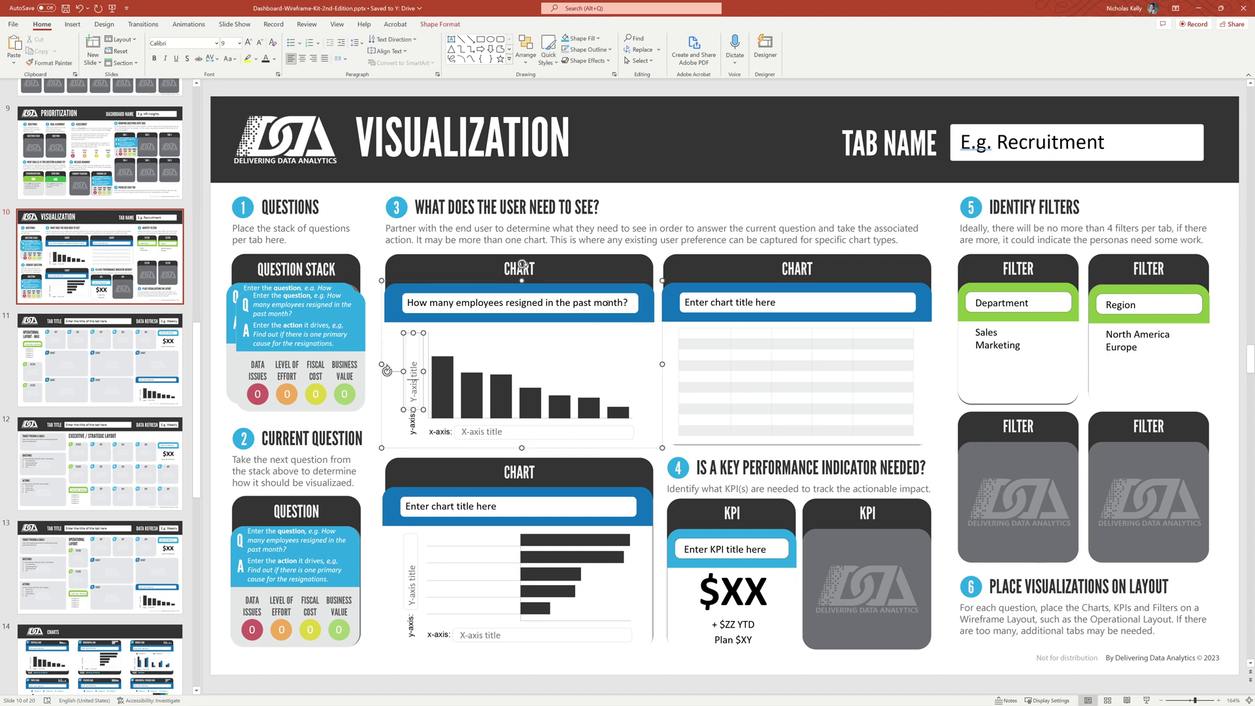
pyautogui.click(621, 290)
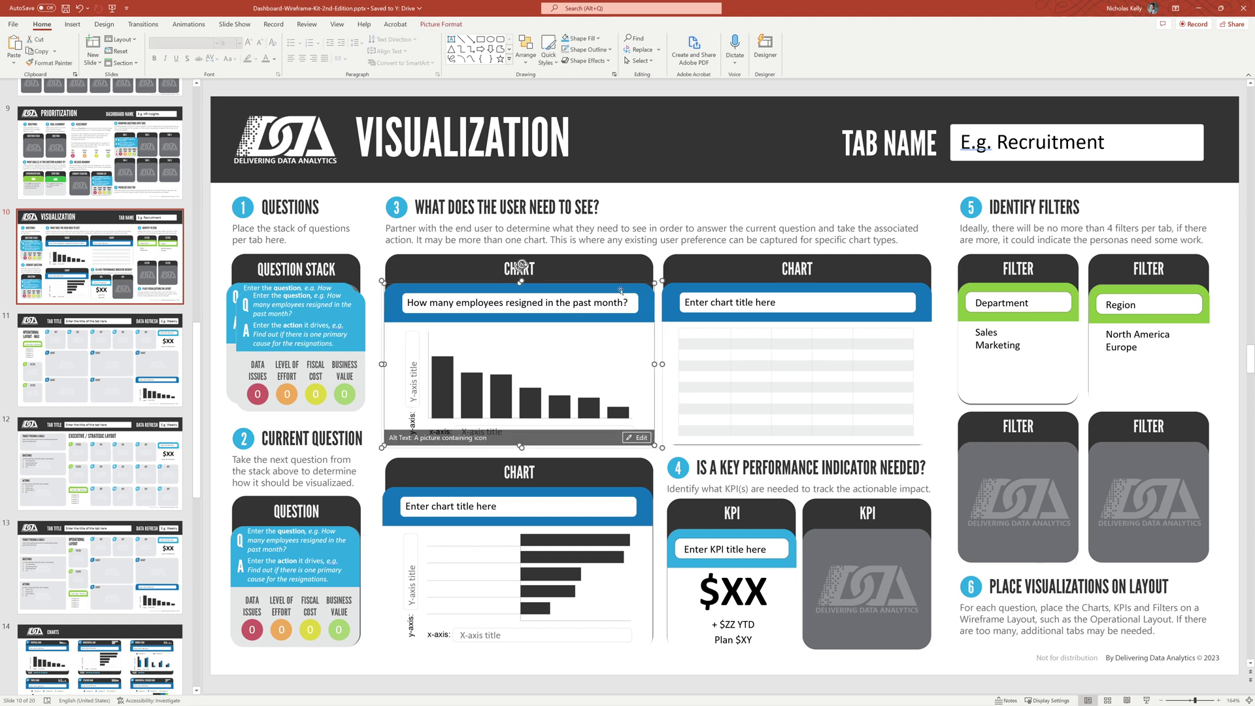
pyautogui.click(417, 384)
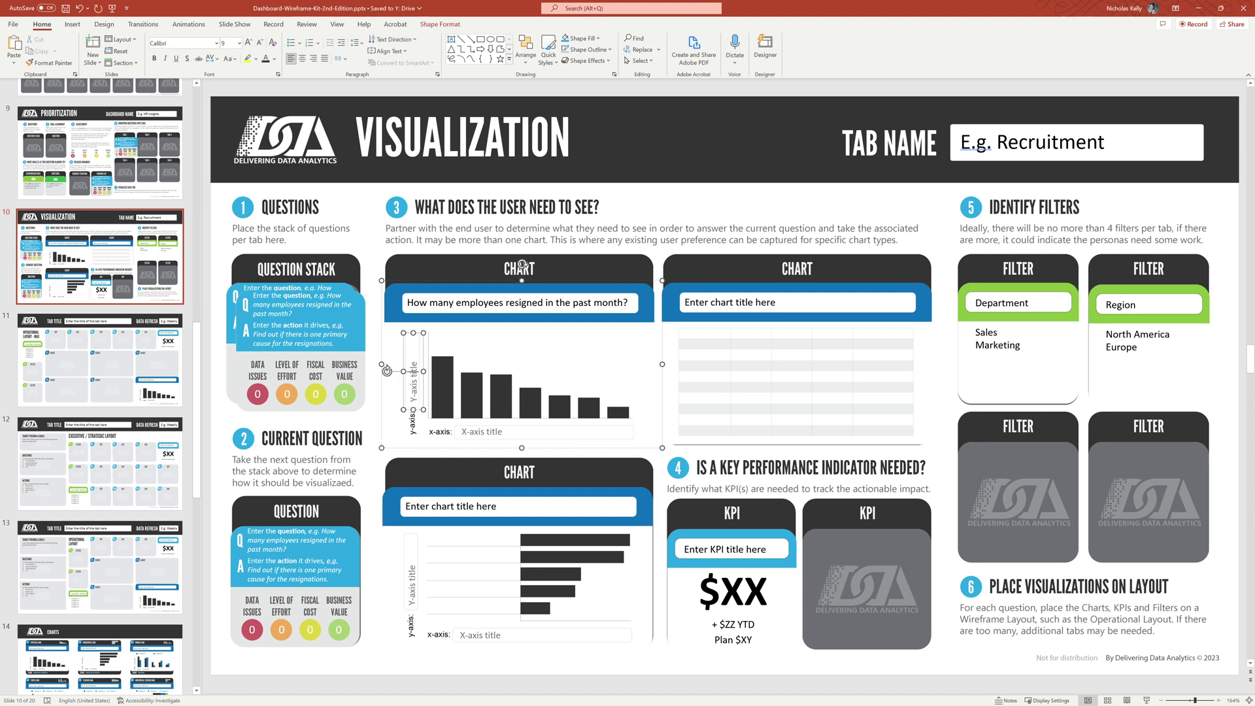
pyautogui.tripleClick(483, 431)
pyautogui.click(627, 247)
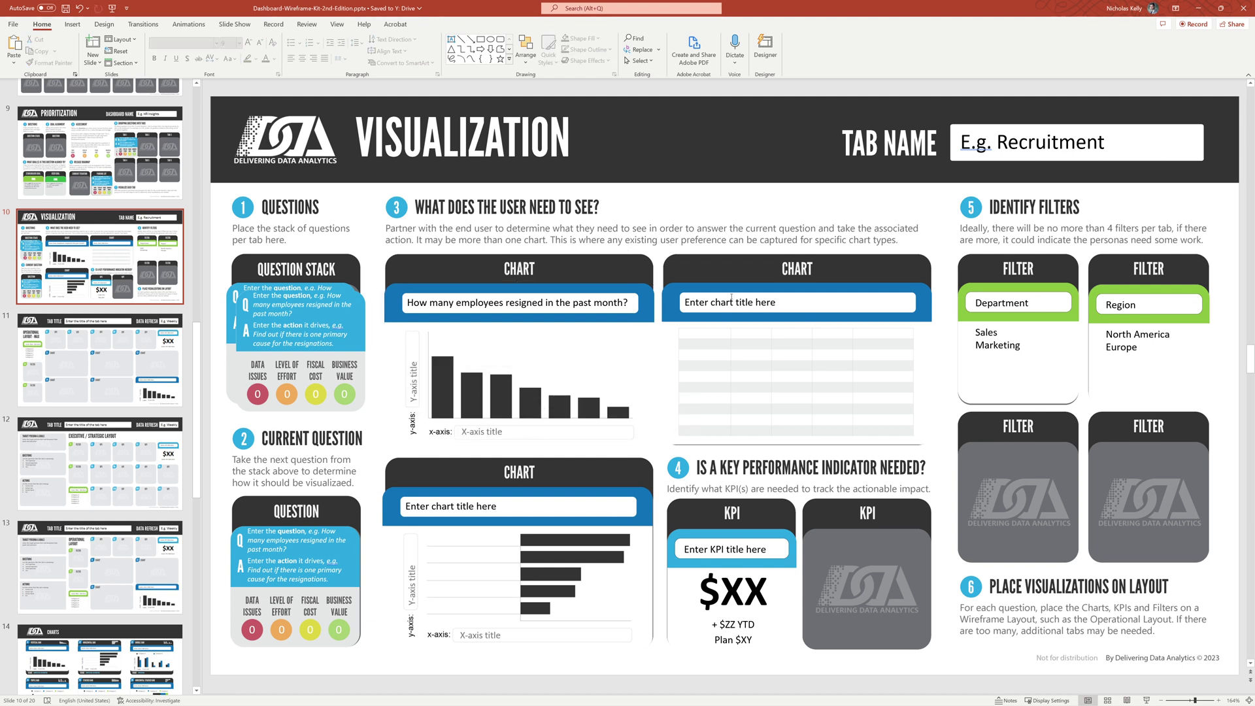
pyautogui.click(617, 324)
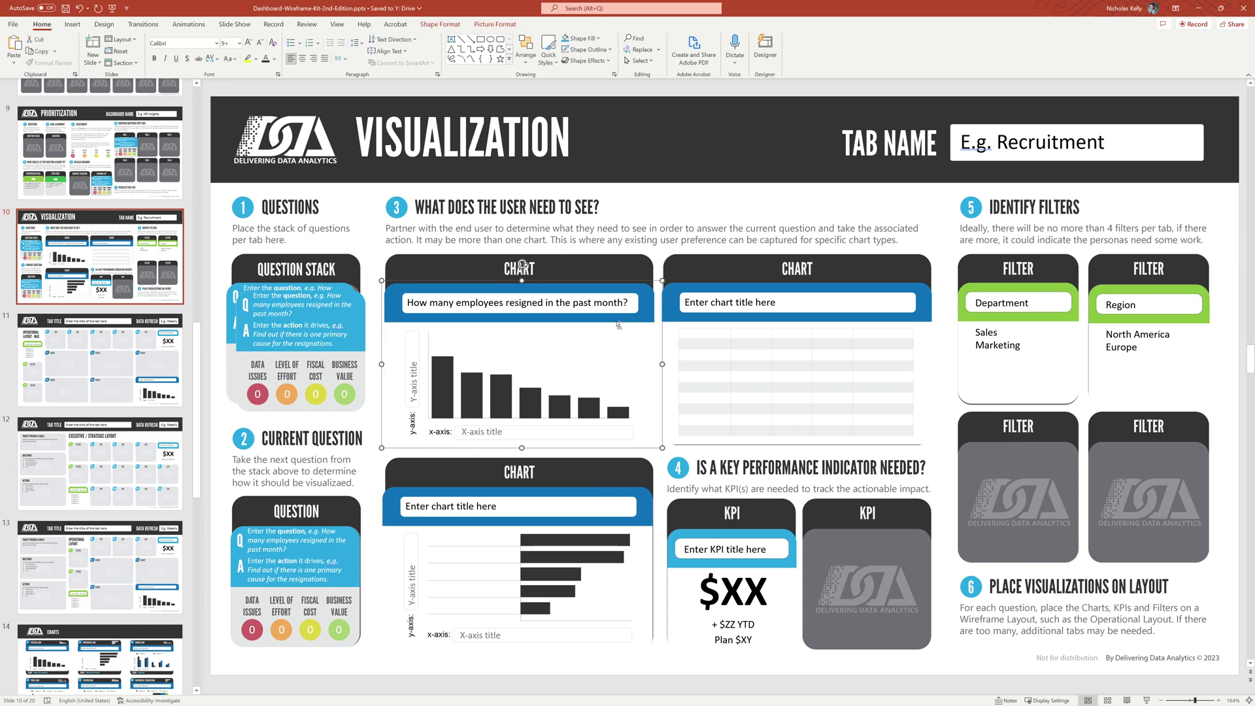
# Paste the resignations chart onto the Operational Layout - Max slide over C1.
pyautogui.press('pagedown')
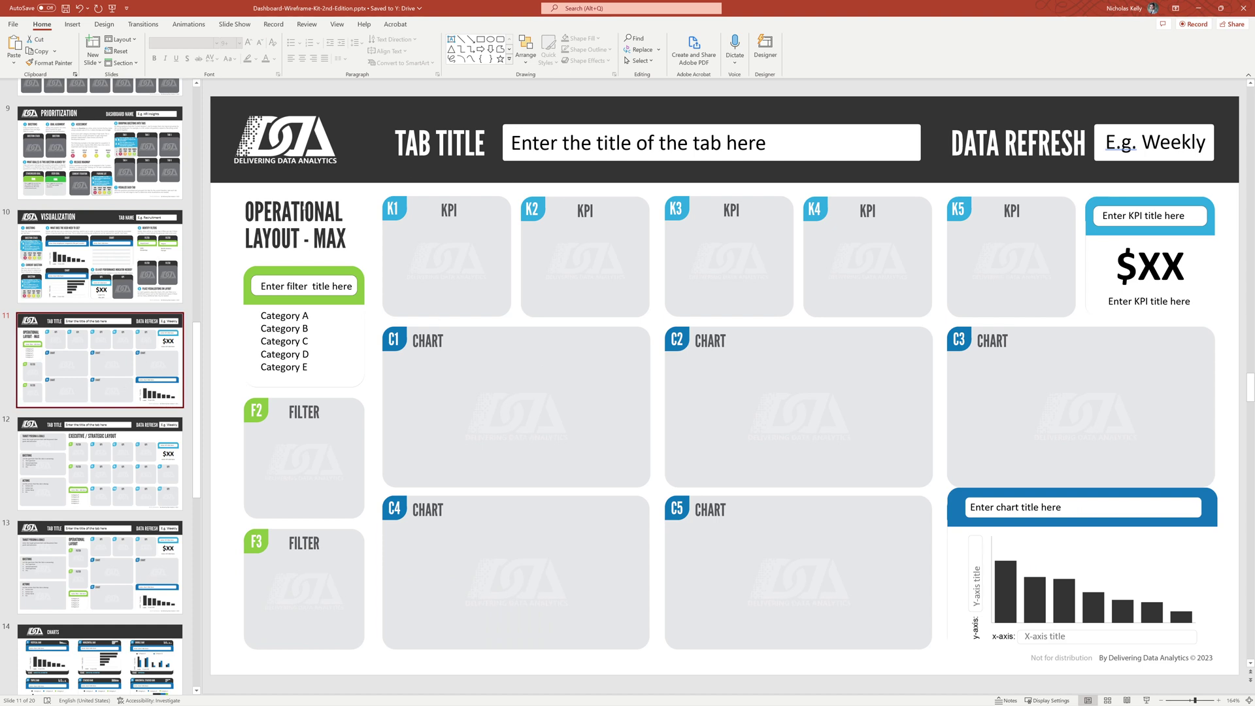
pyautogui.hotkey('ctrl', 'v')
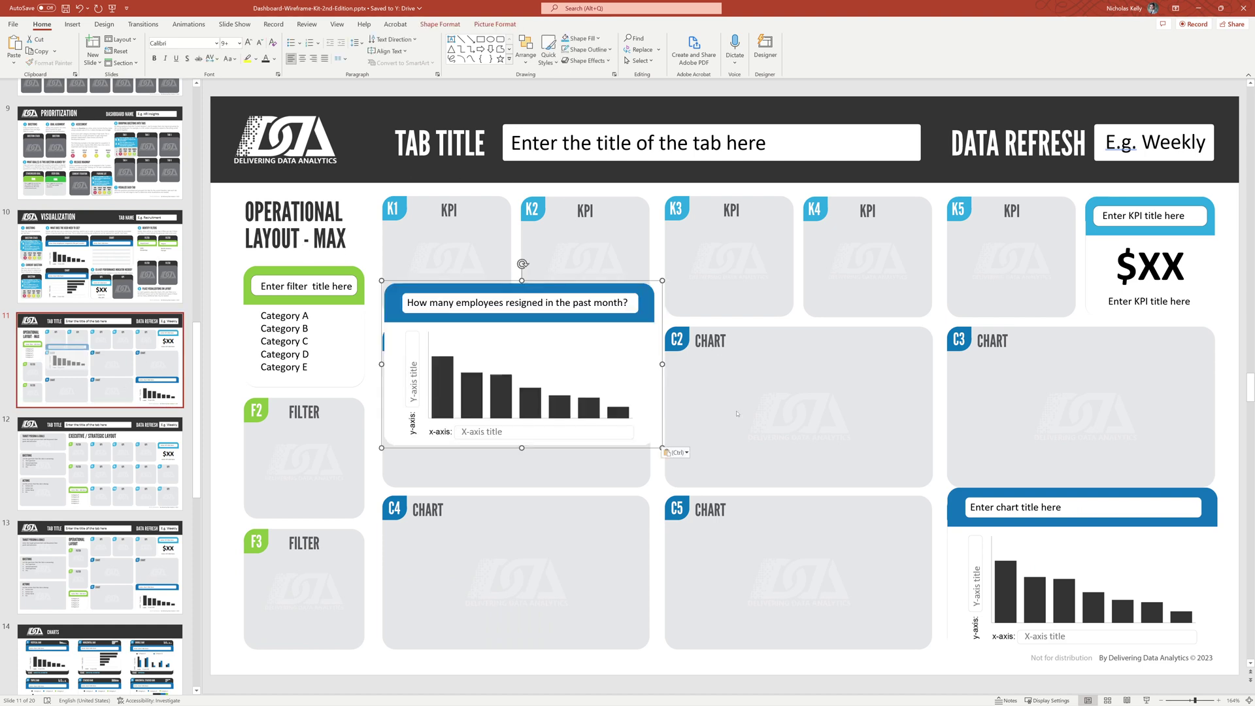
pyautogui.moveTo(579, 327); pyautogui.dragTo(573, 367)
# Copy the $XX KPI card from the Visualization slide onto the K1 area.
pyautogui.click(120, 280)
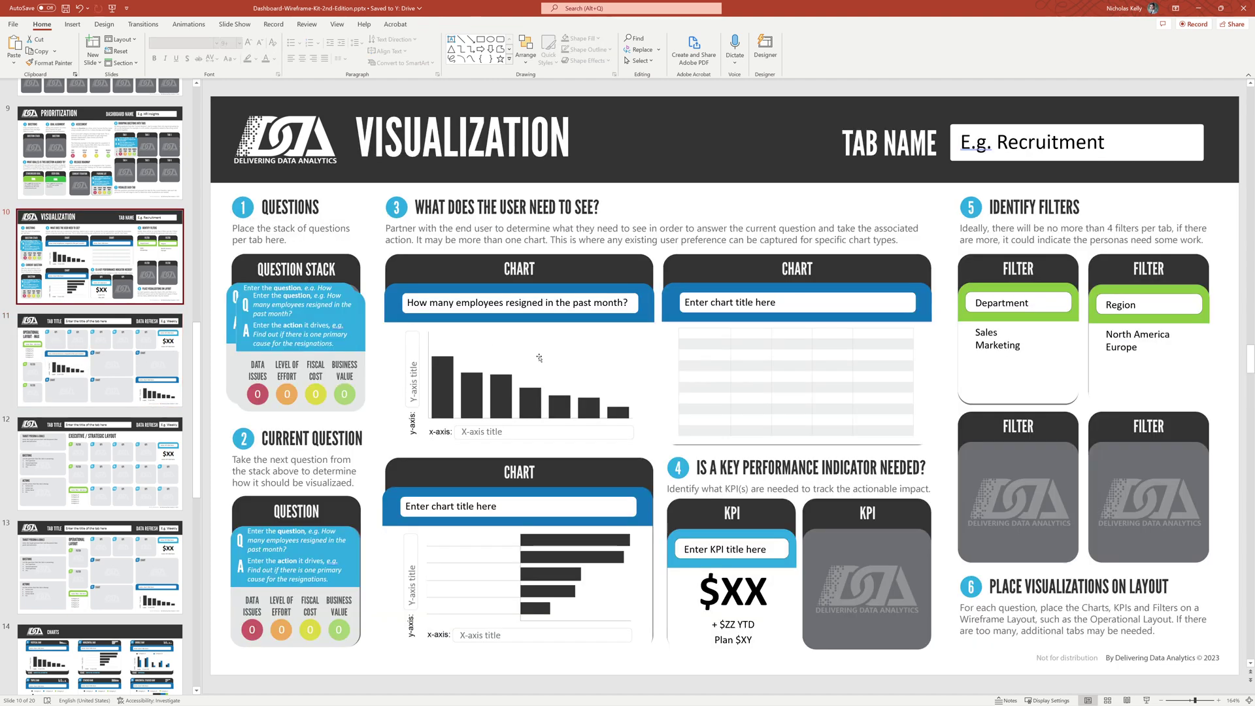
pyautogui.click(692, 538)
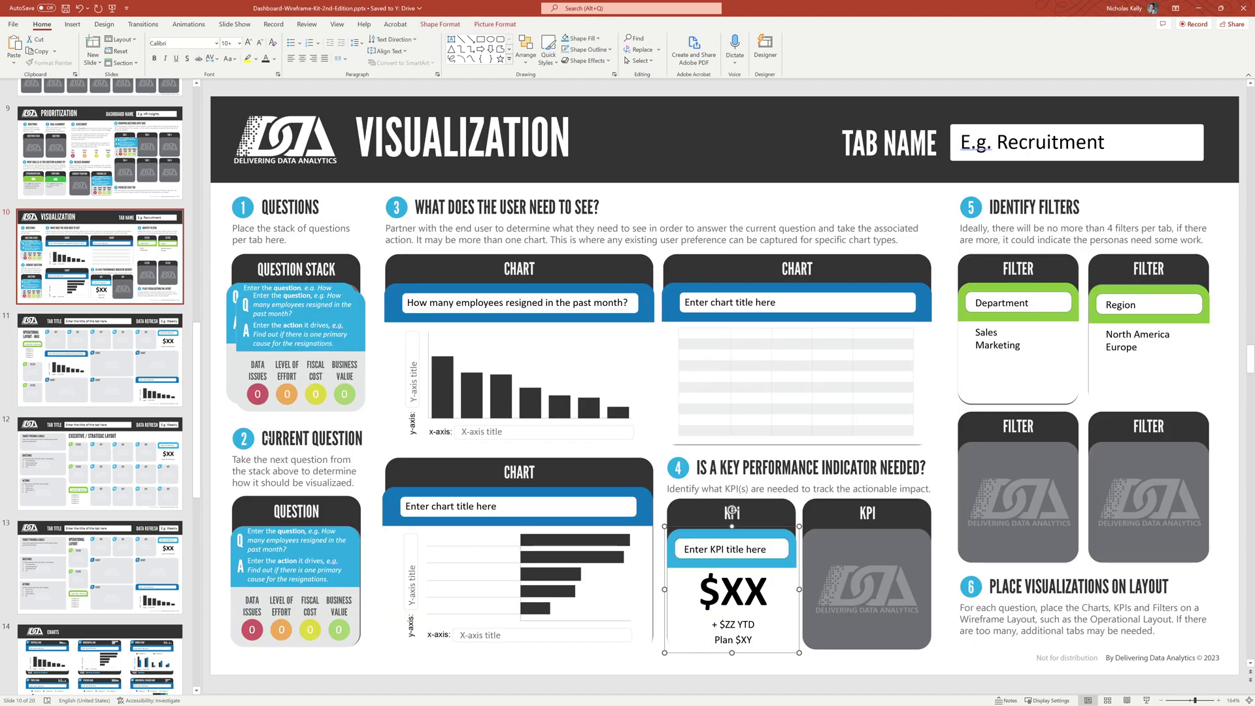
pyautogui.click(131, 352)
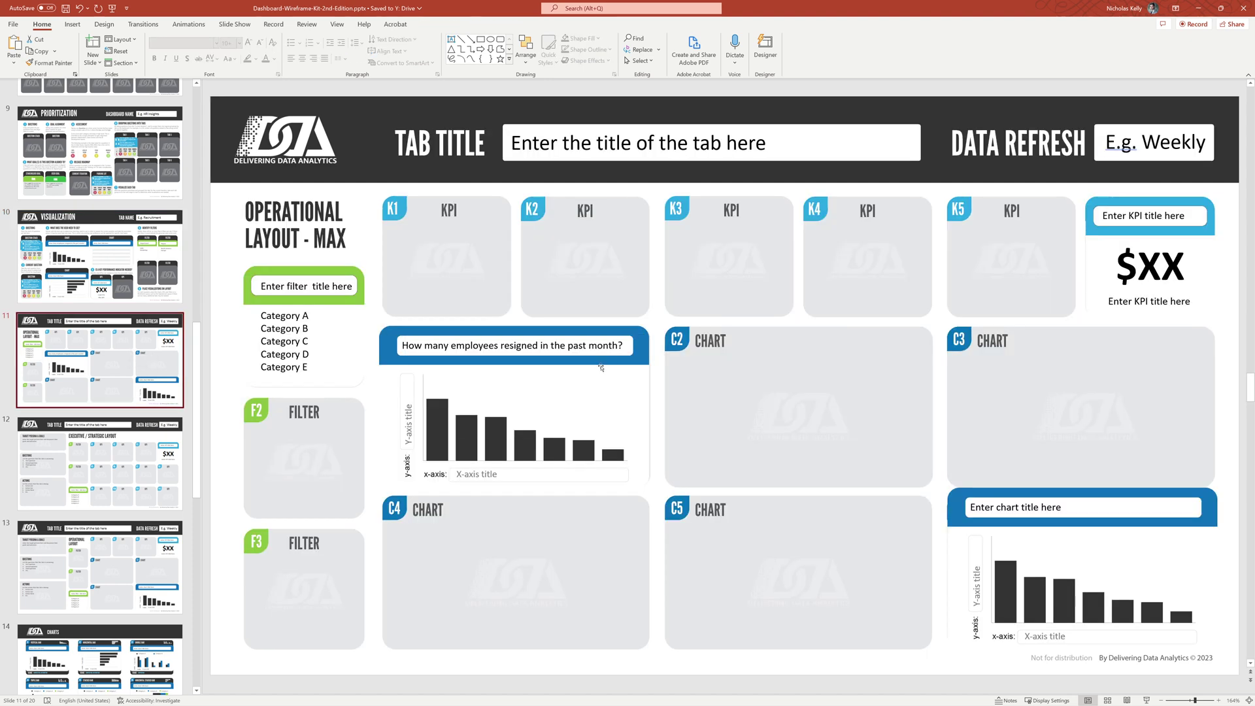
pyautogui.hotkey('ctrl', 'v')
pyautogui.moveTo(783, 568); pyautogui.dragTo(495, 229)
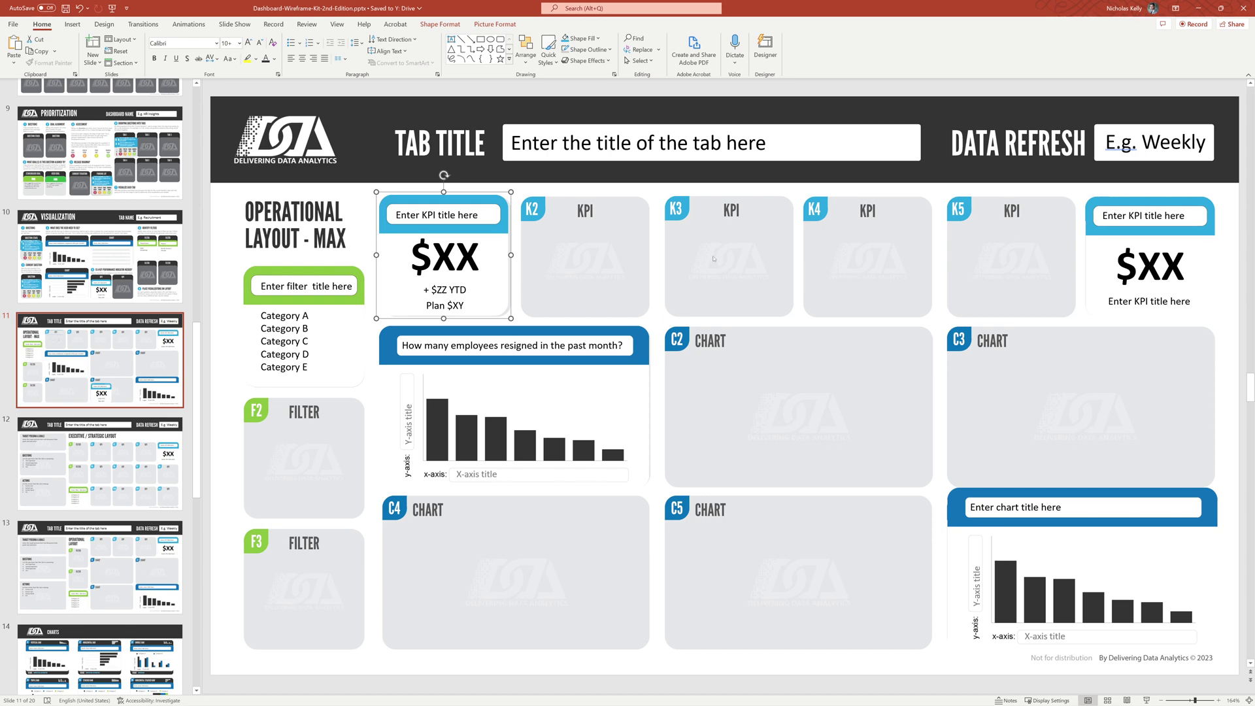
# Copy the Department filter card into the F2 filter area.
pyautogui.click(98, 258)
pyautogui.click(1066, 313)
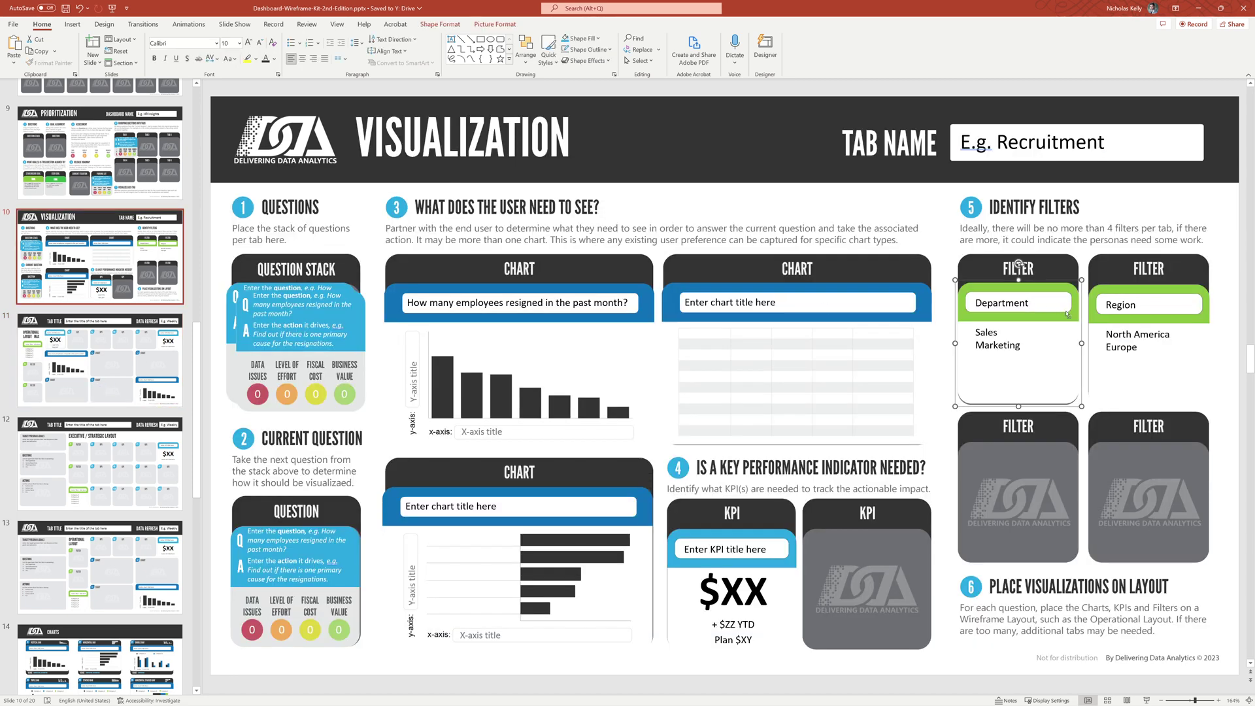
pyautogui.hotkey('ctrl', 'c')
pyautogui.click(98, 360)
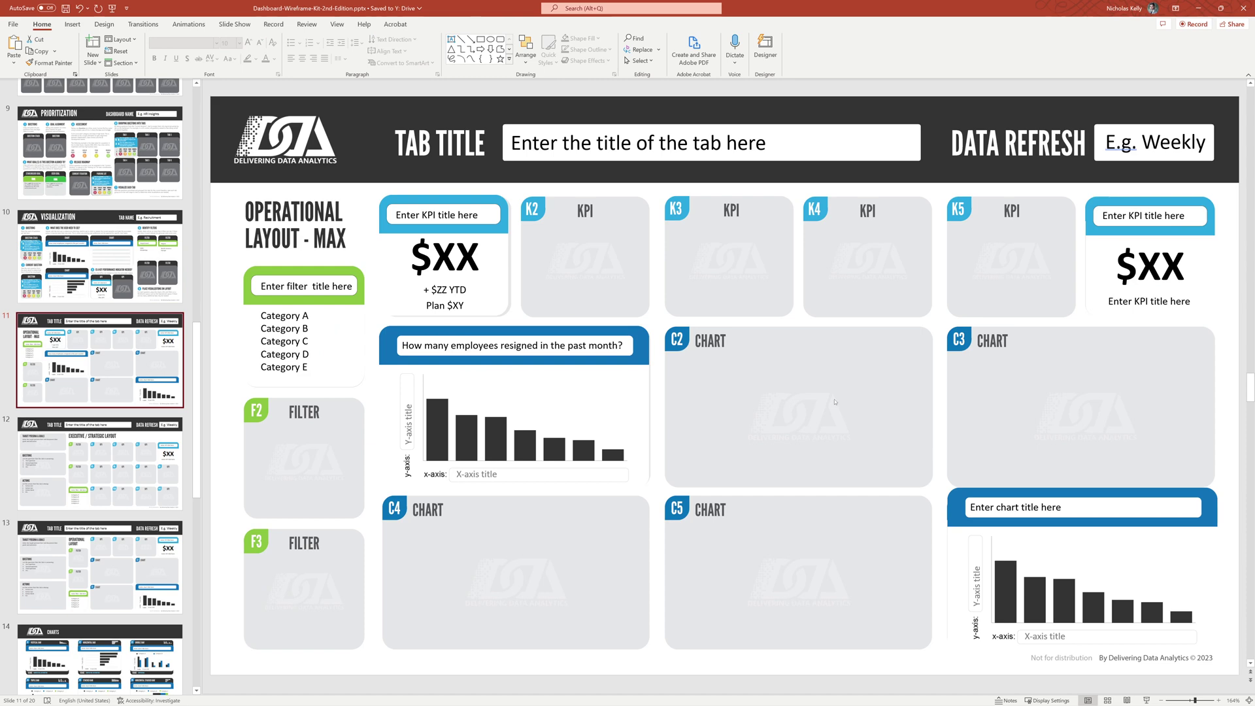
pyautogui.hotkey('ctrl', 'v')
pyautogui.moveTo(984, 372); pyautogui.dragTo(304, 457)
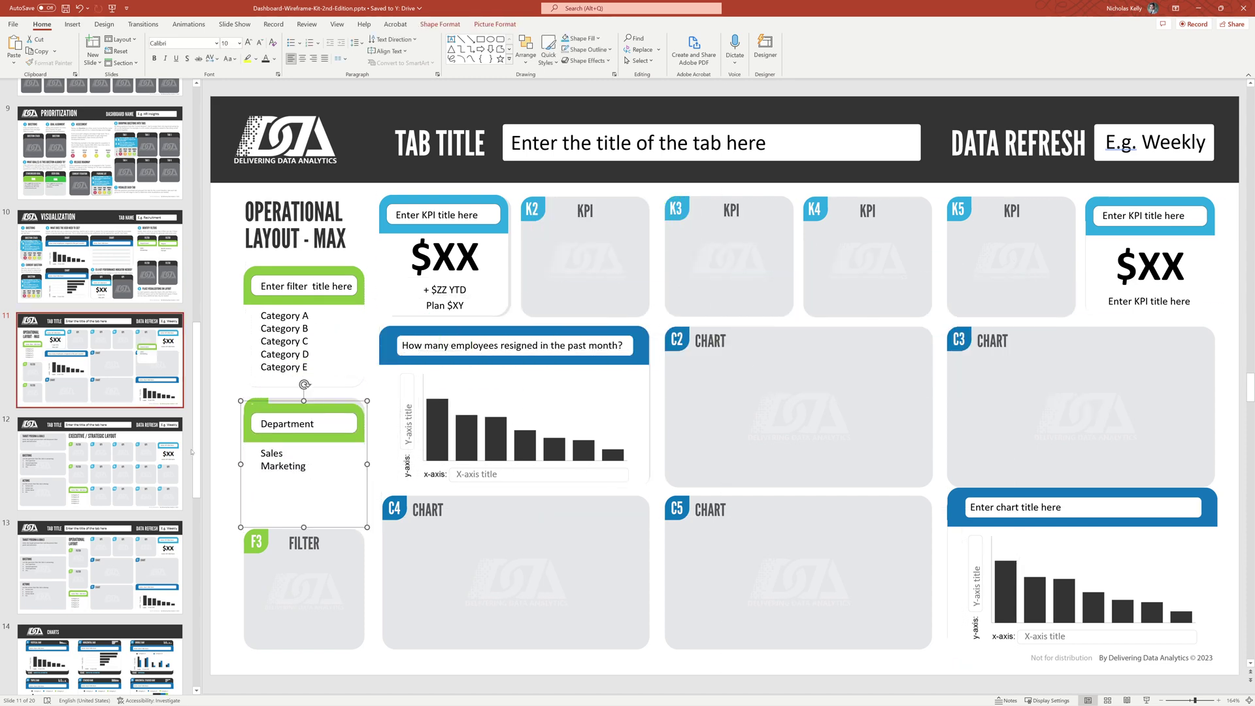
# Delete the three sample charts, the left KPI card and the Department filter from Visualization.
pyautogui.press('pageup')
pyautogui.click(582, 517)
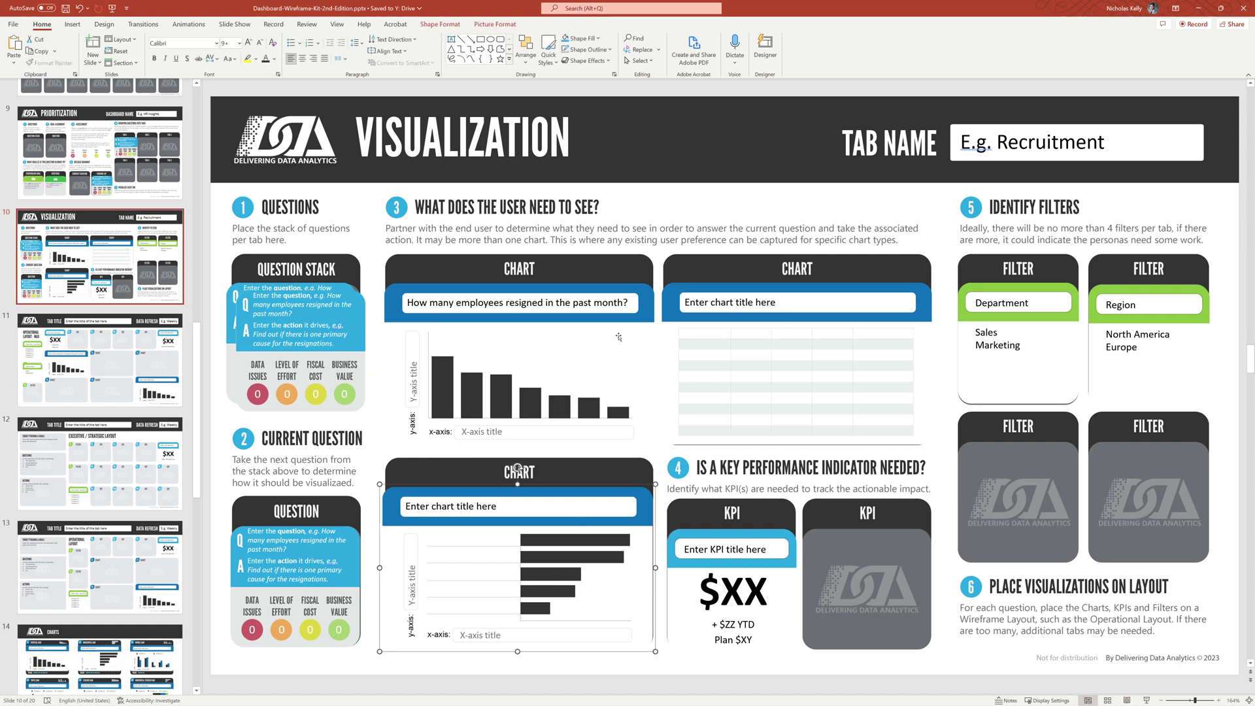
pyautogui.keyDown('shift'); pyautogui.click(618, 338); pyautogui.keyUp('shift')
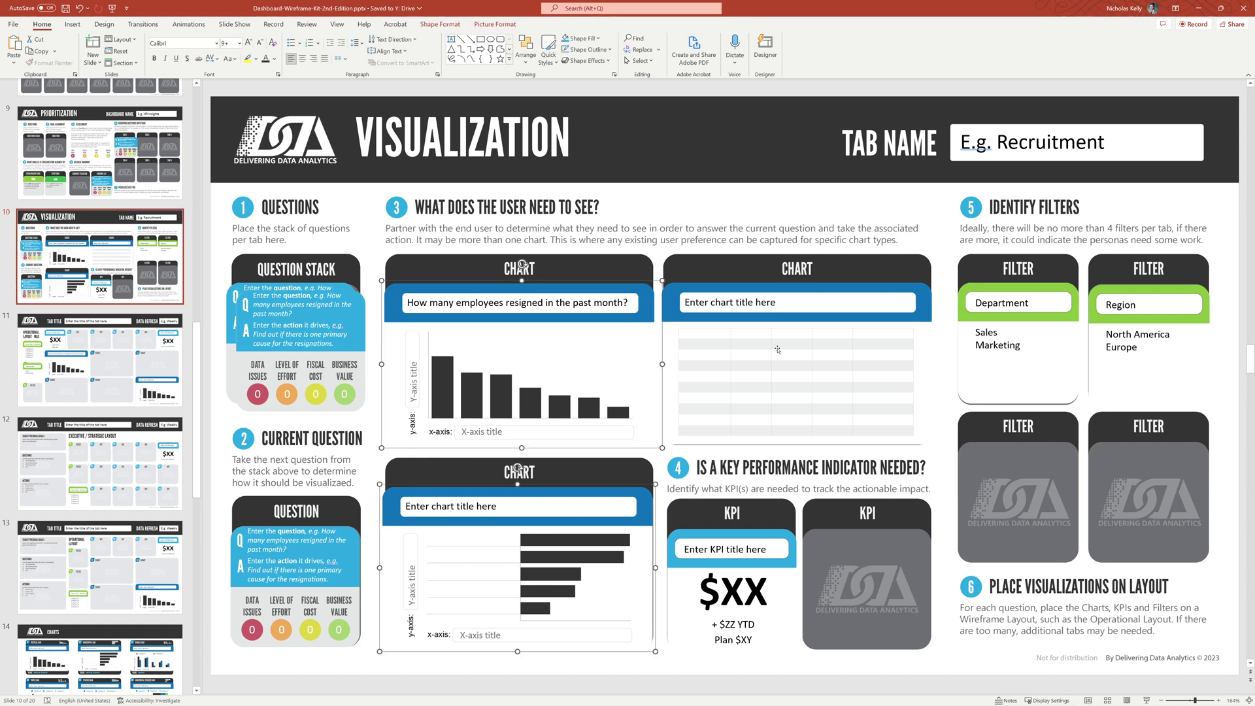
pyautogui.keyDown('shift'); pyautogui.click(878, 314); pyautogui.keyUp('shift')
pyautogui.press('Delete')
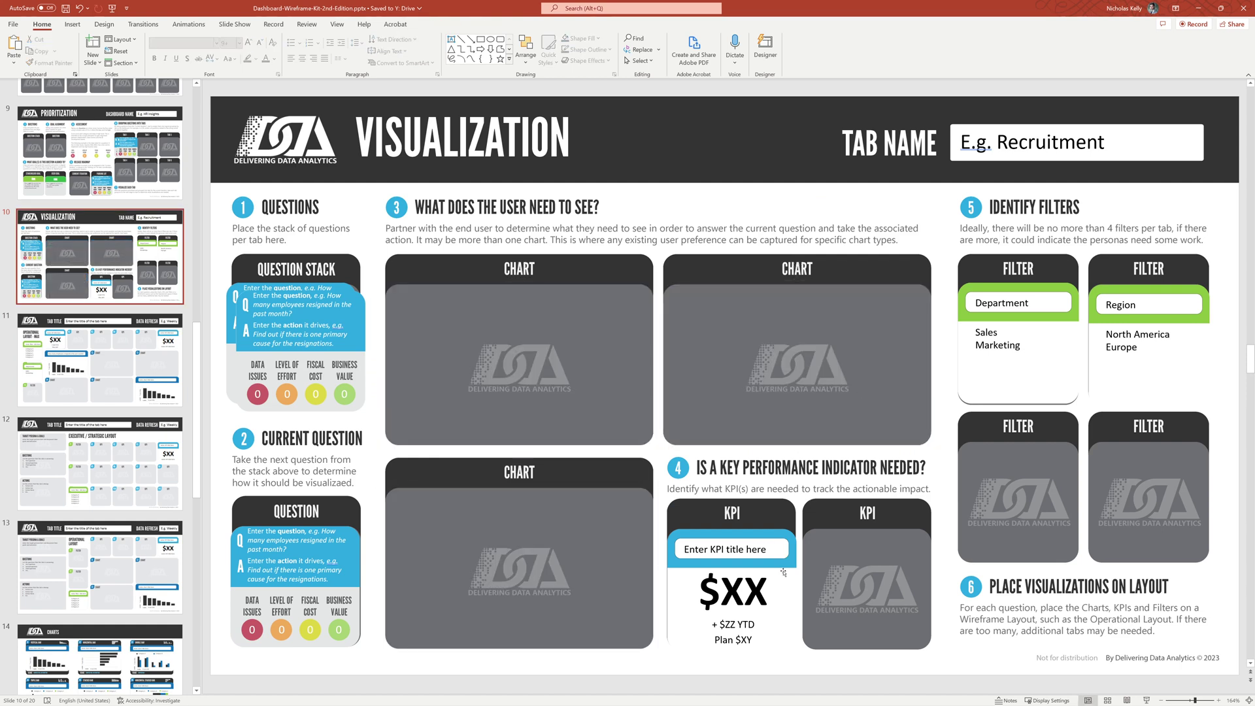
pyautogui.click(732, 588)
pyautogui.press('Delete')
pyautogui.click(1039, 320)
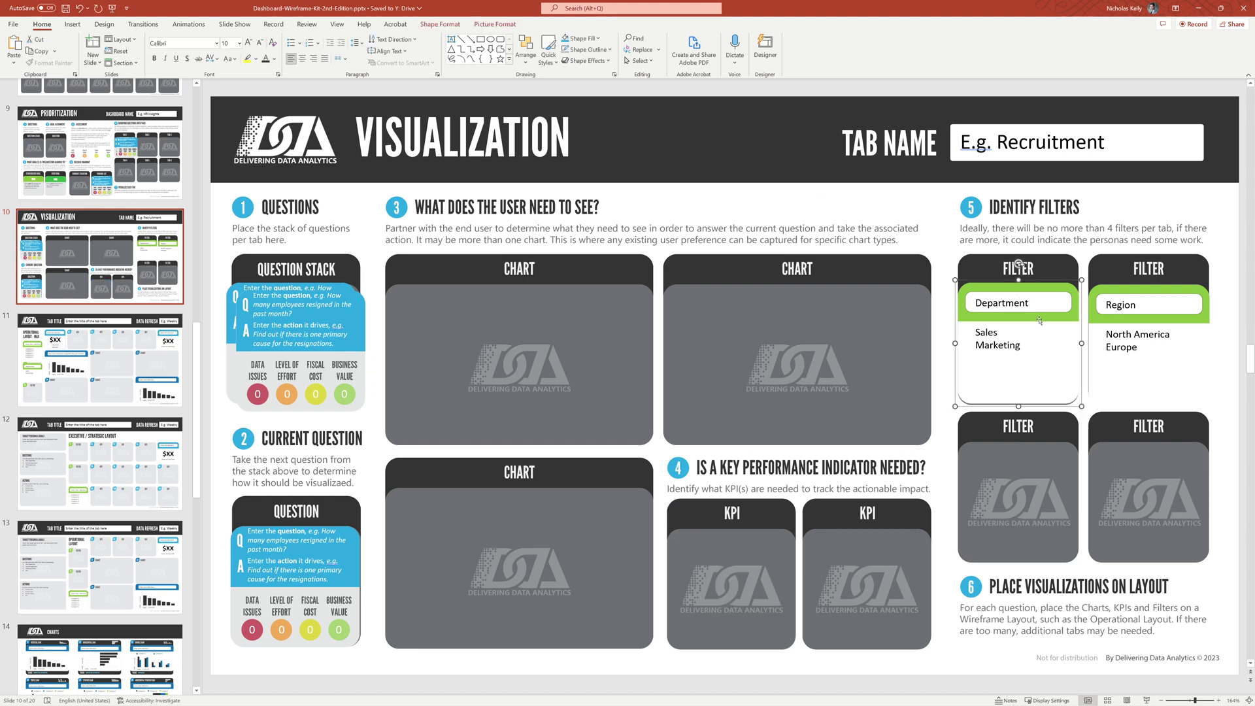
pyautogui.press('Delete')
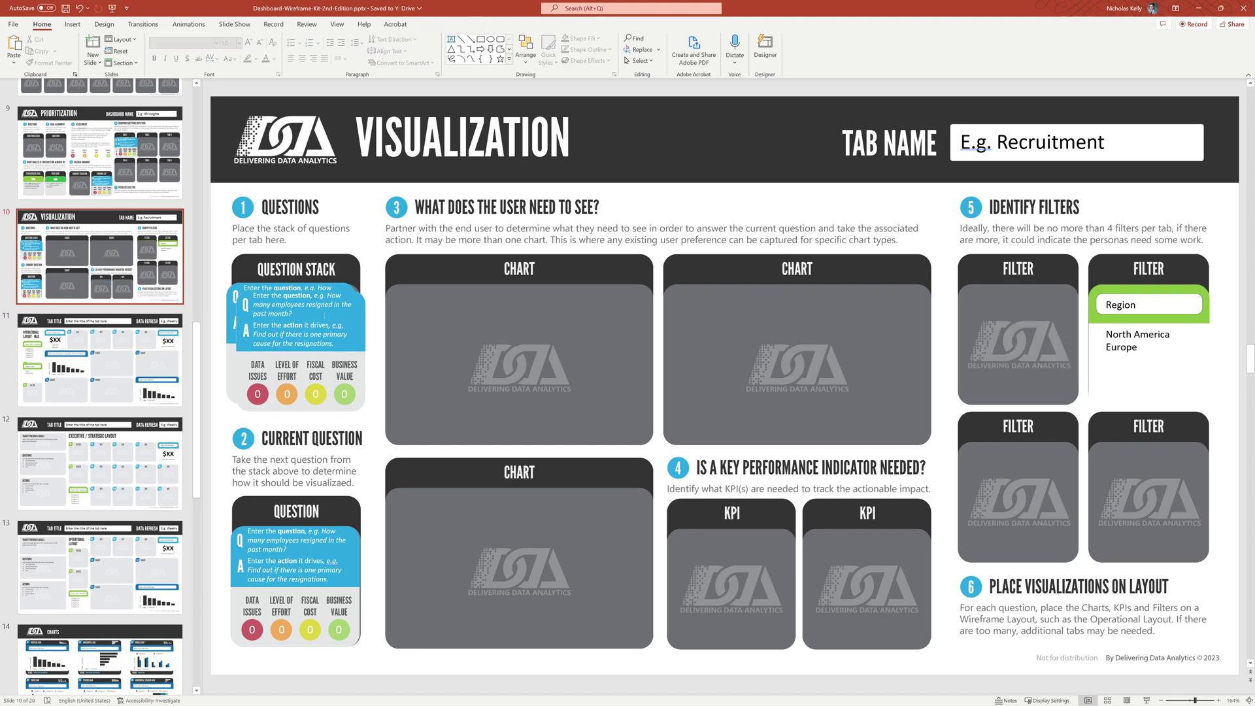
# Move the top stack question card under Current Question and send it backward.
pyautogui.moveTo(357, 310); pyautogui.dragTo(345, 493)
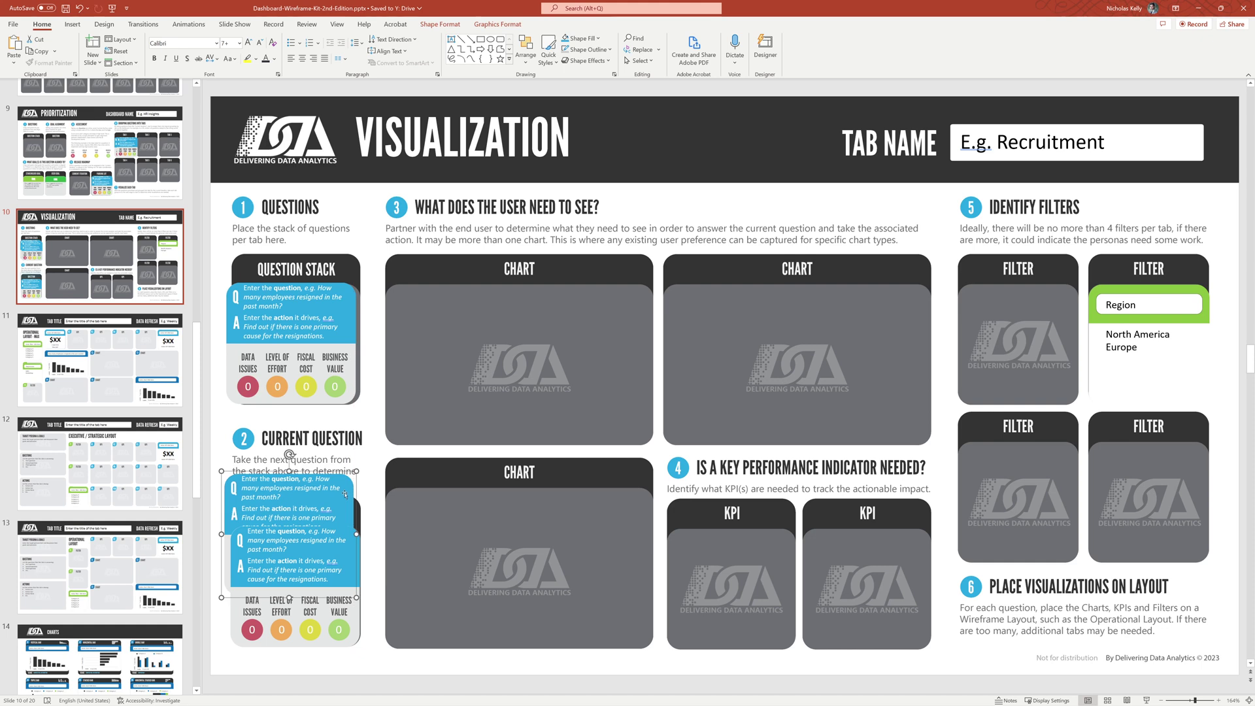
pyautogui.rightClick(347, 494)
pyautogui.click(381, 590)
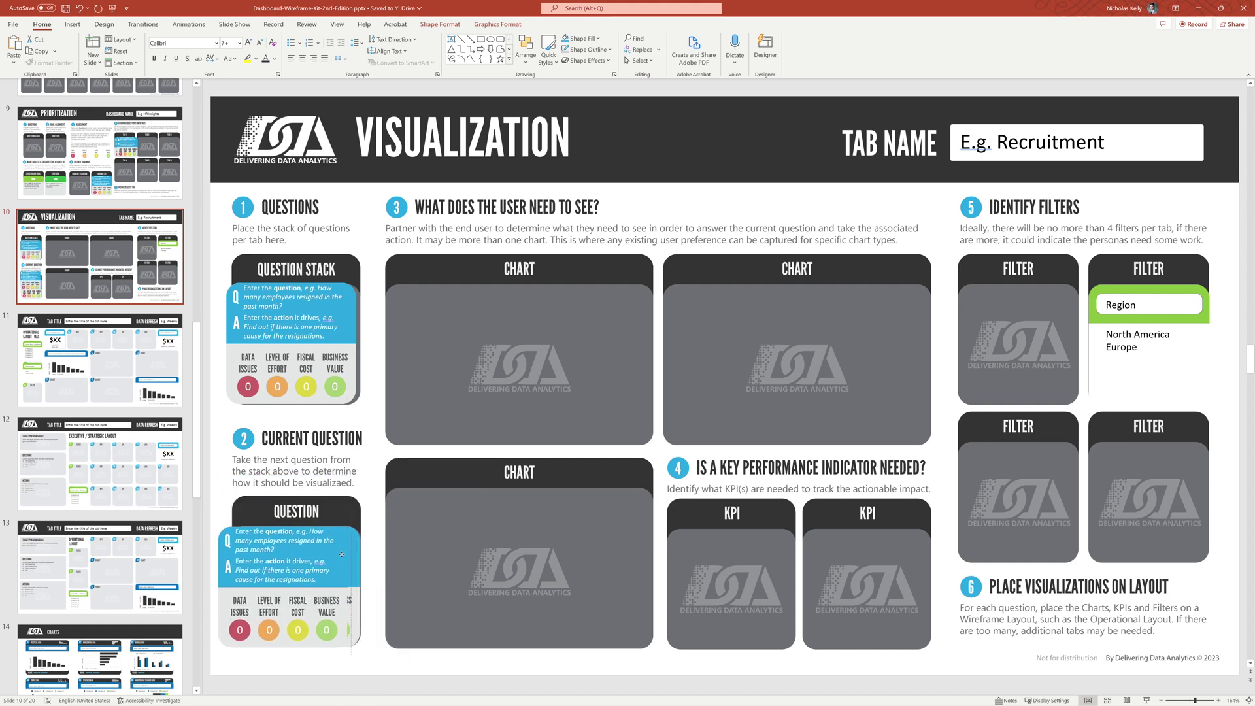
pyautogui.click(354, 553)
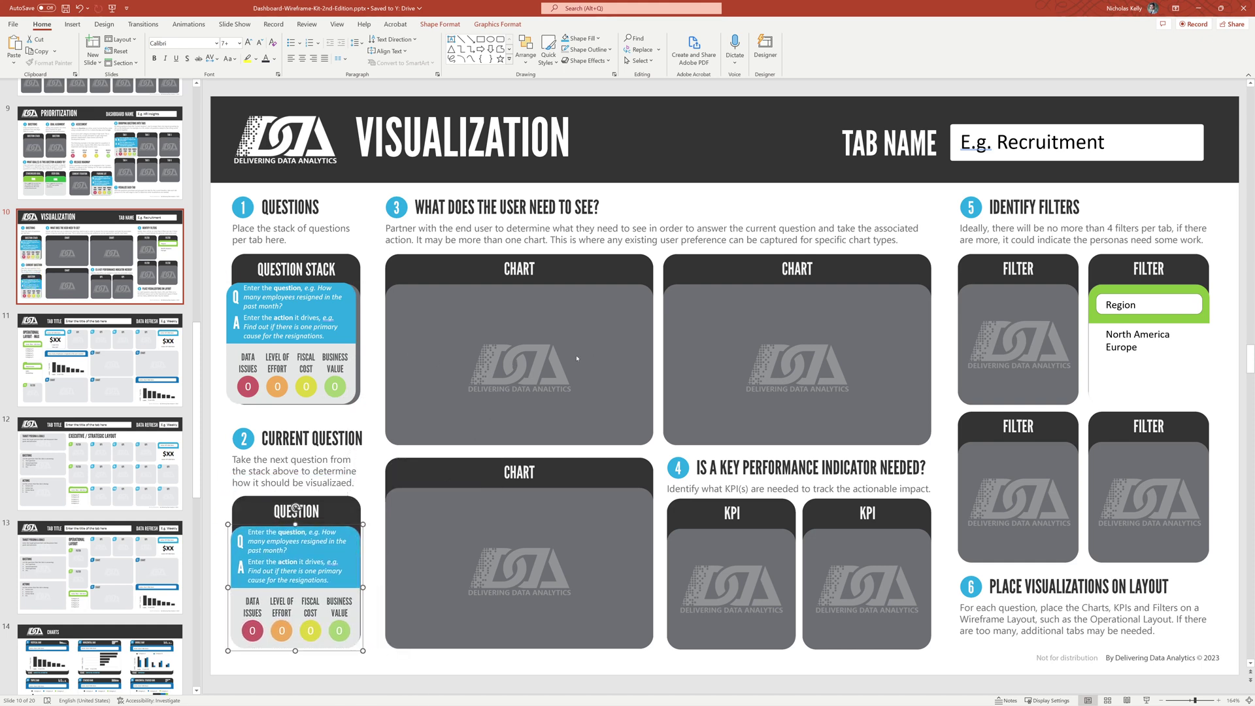
# Paste the Bar with Negative Y chart card into the Visualization slide's first Chart slot.
pyautogui.scroll(-5, 637, 496)
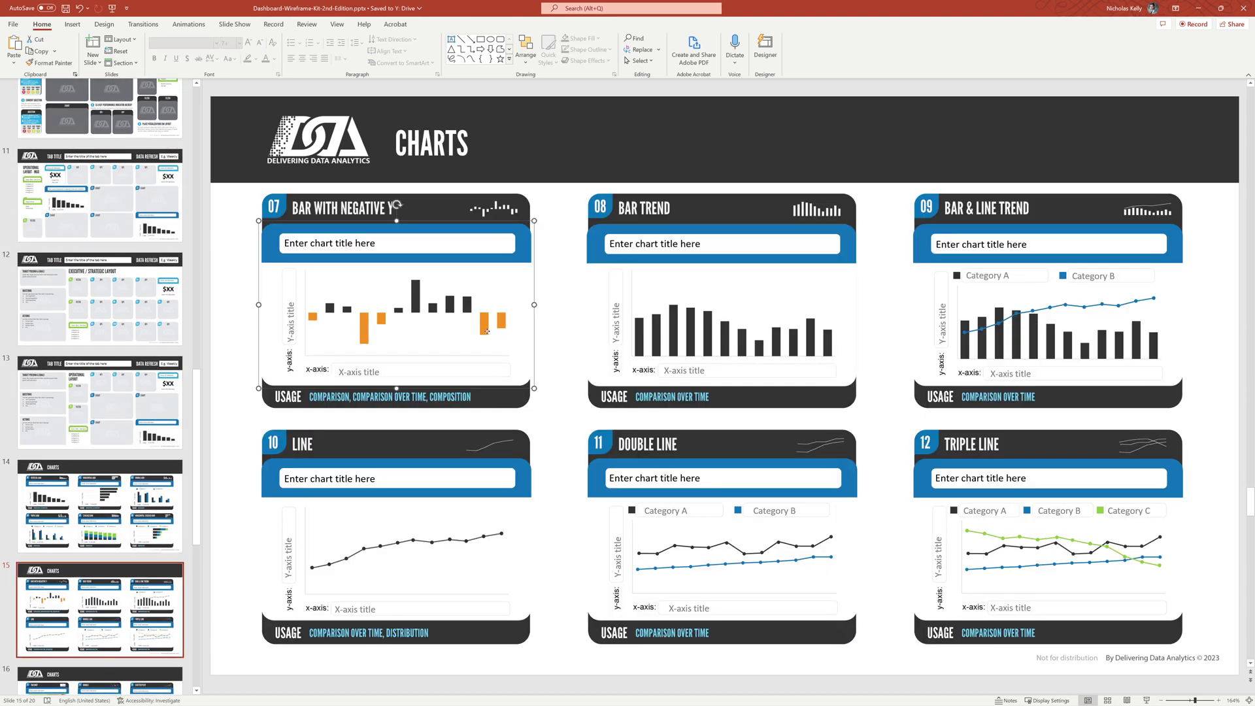
pyautogui.scroll(1, 105, 328)
pyautogui.scroll(4, 105, 329)
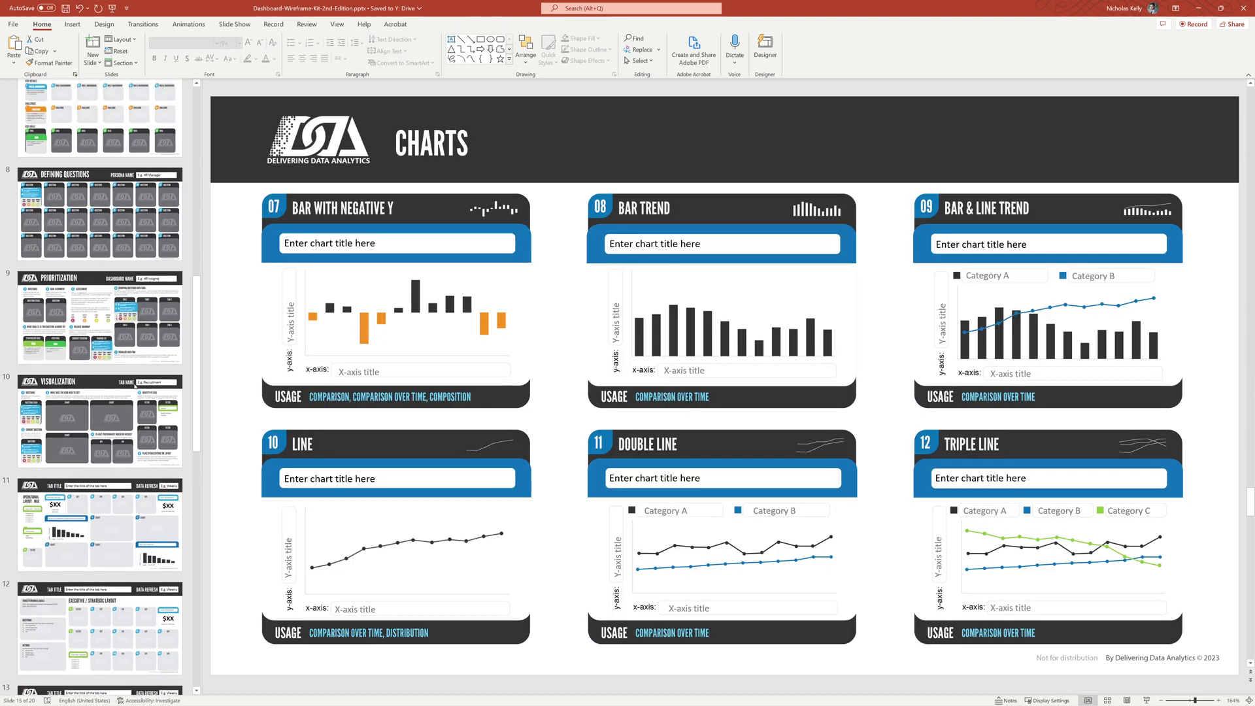
pyautogui.click(98, 418)
pyautogui.hotkey('ctrl', 'v')
pyautogui.moveTo(341, 246); pyautogui.dragTo(463, 303)
pyautogui.tripleClick(462, 303)
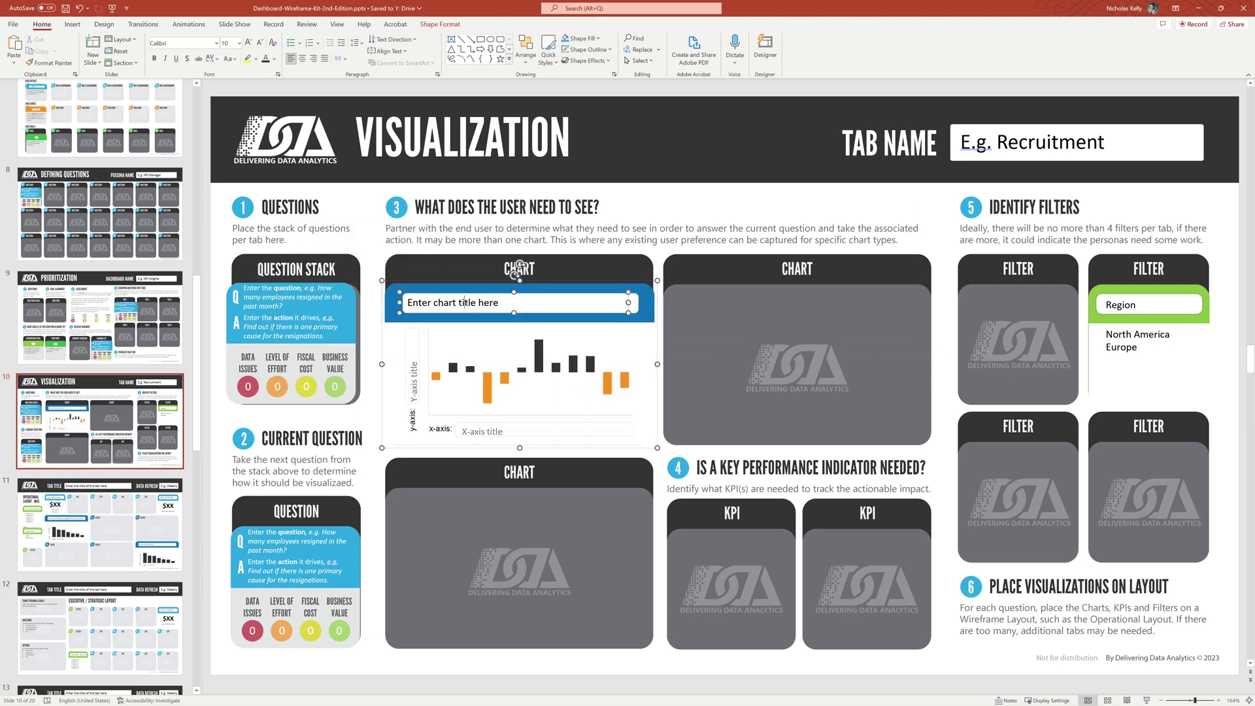
pyautogui.click(644, 268)
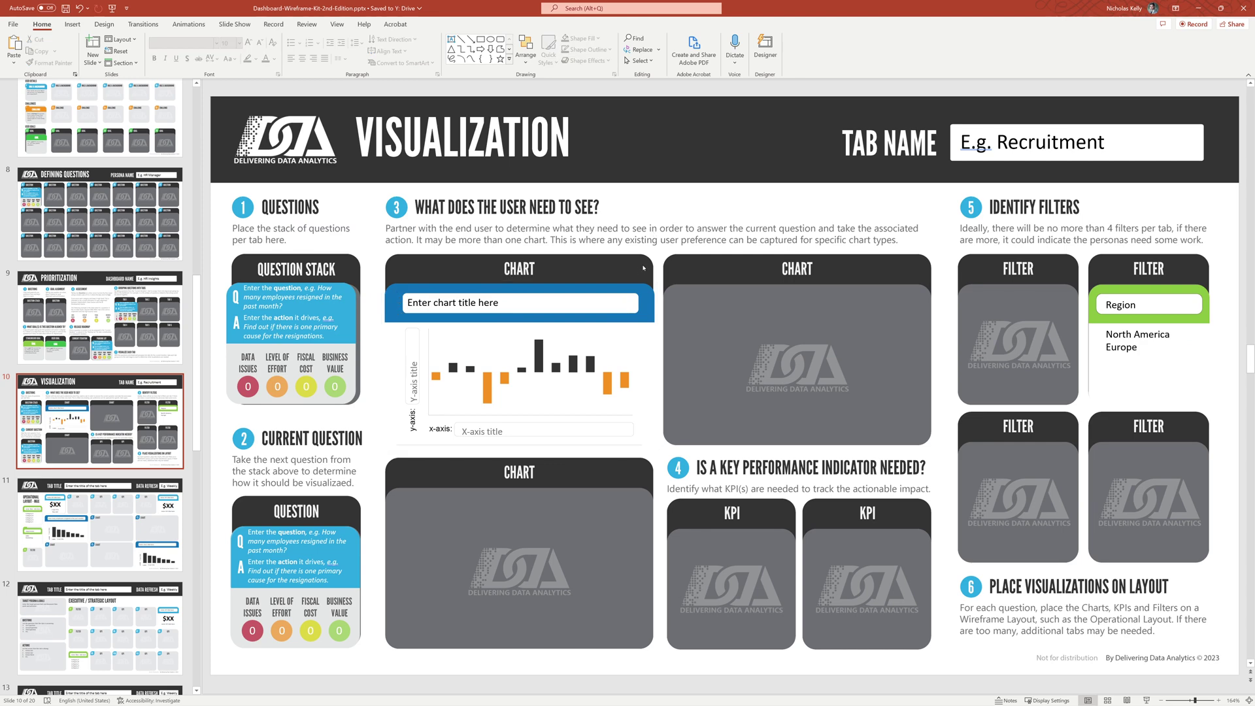
# Copy that chart card into the C2 slot on Operational Layout - Max.
pyautogui.click(648, 296)
pyautogui.hotkey('ctrl', 'c')
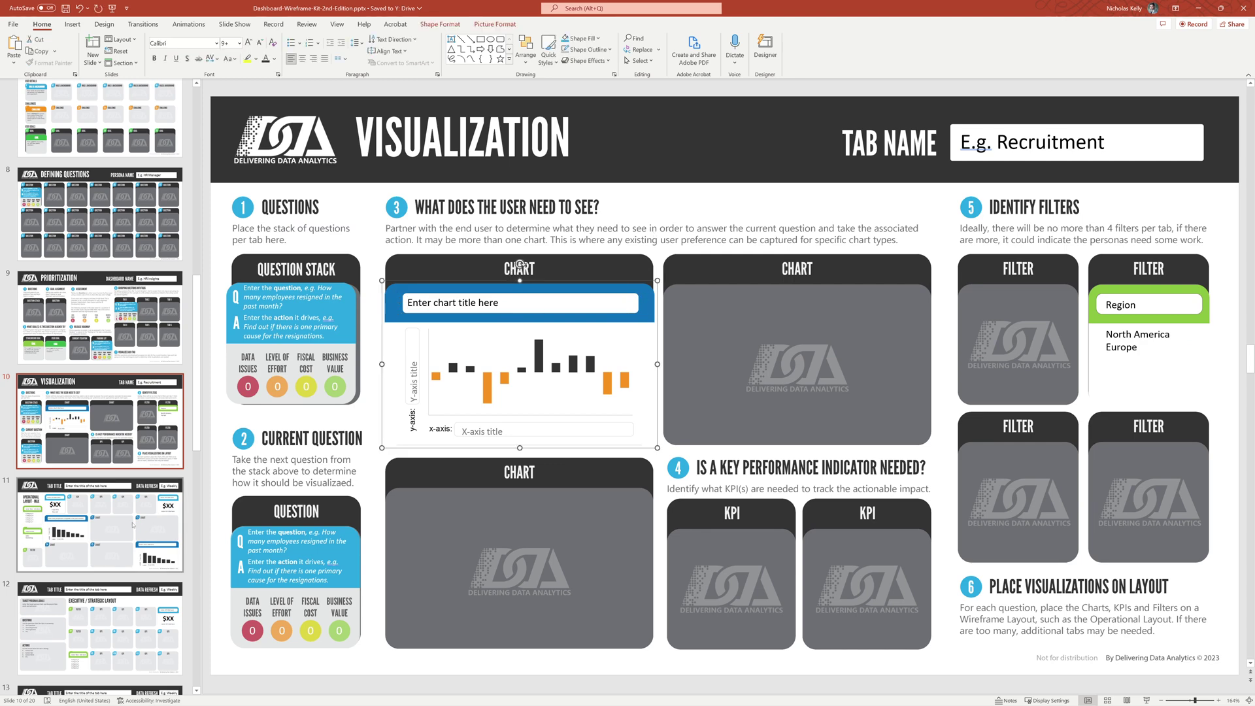
pyautogui.click(98, 523)
pyautogui.hotkey('ctrl', 'v')
pyautogui.moveTo(636, 348); pyautogui.dragTo(915, 391)
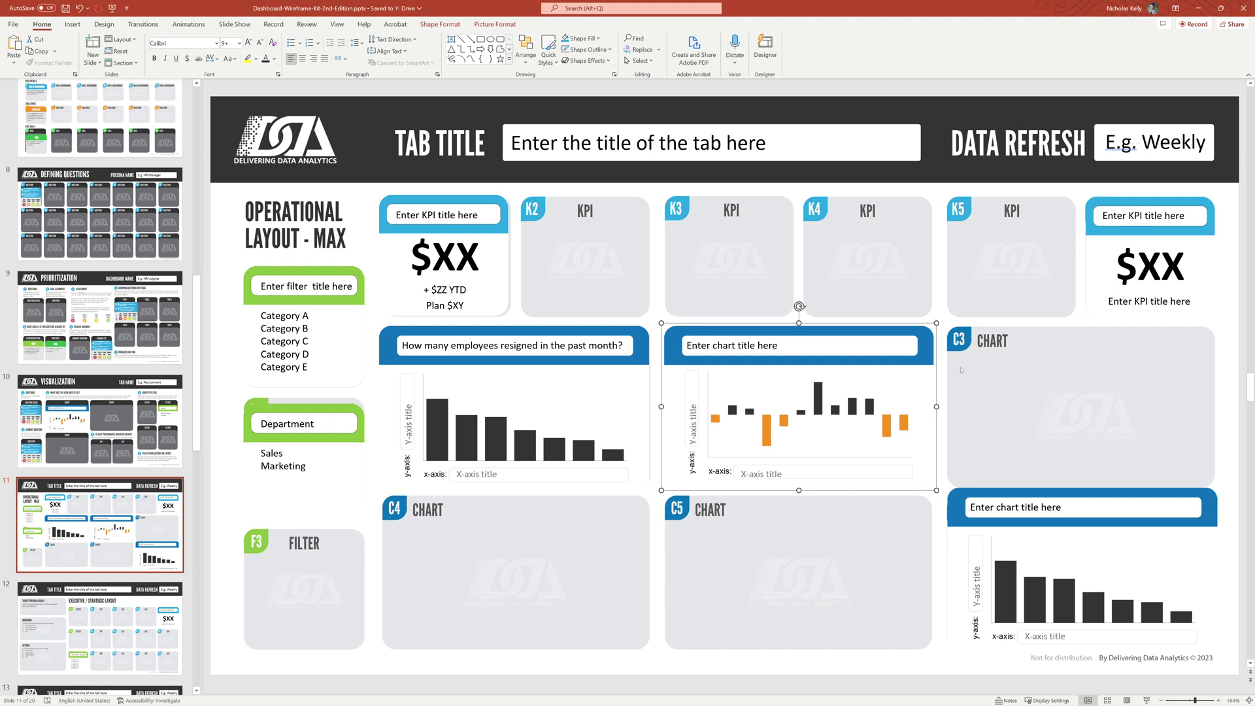
pyautogui.scroll(-4, 98, 418)
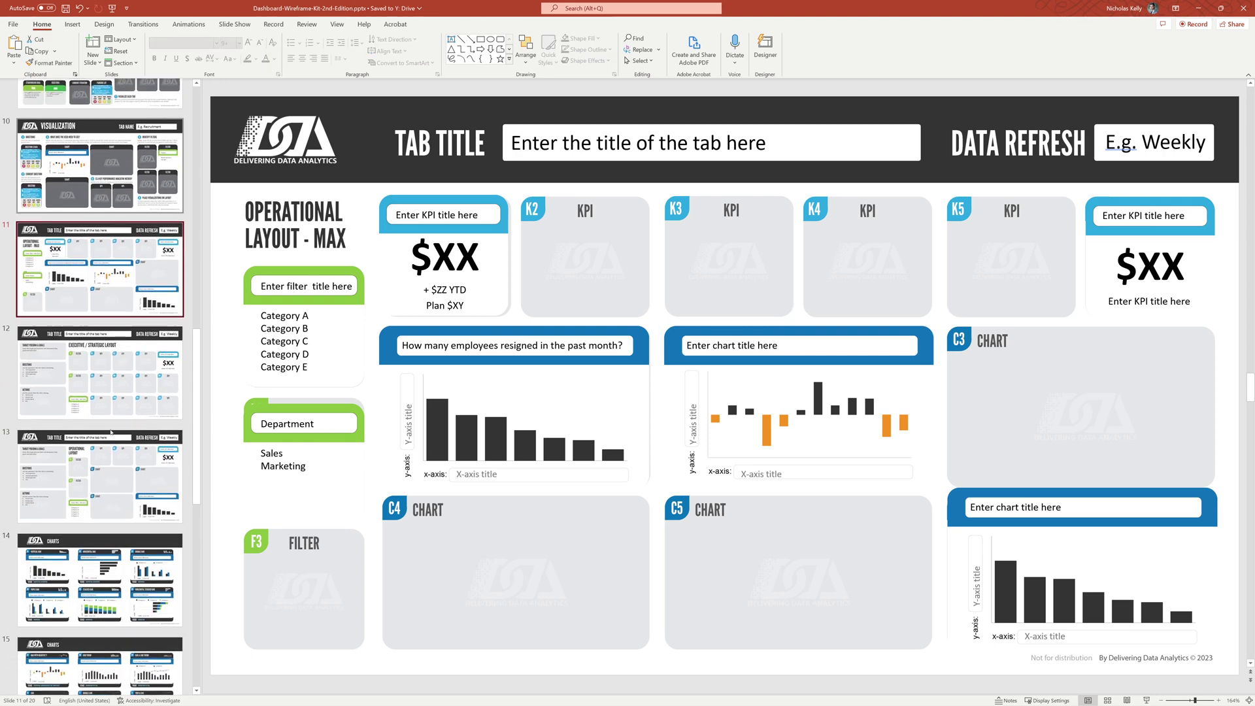
pyautogui.click(129, 355)
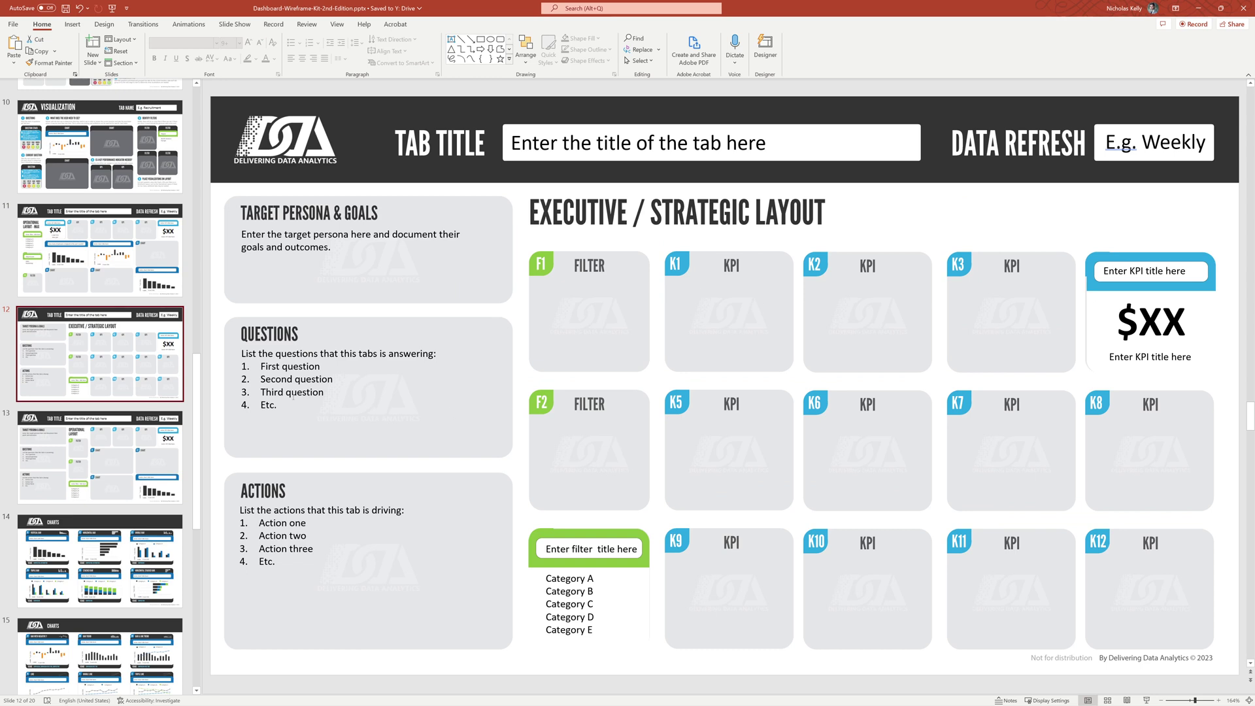
pyautogui.hotkey('shift', 'Up')
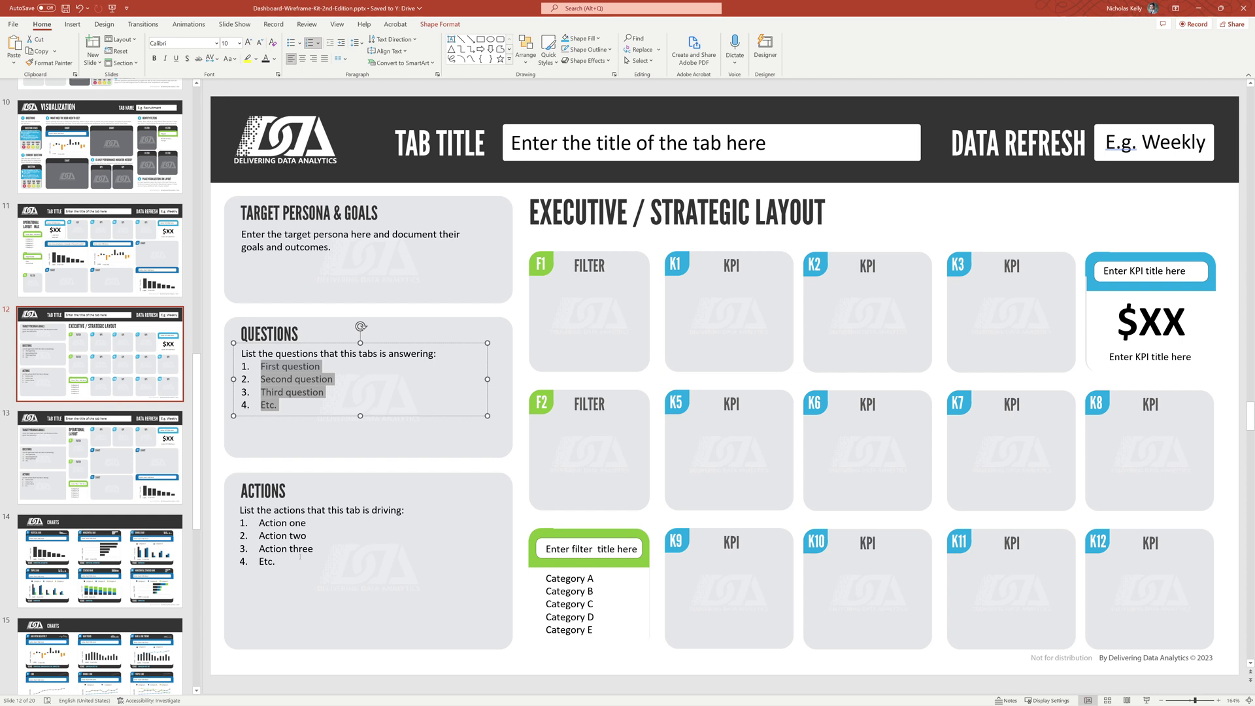
pyautogui.scroll(-1, 359, 558)
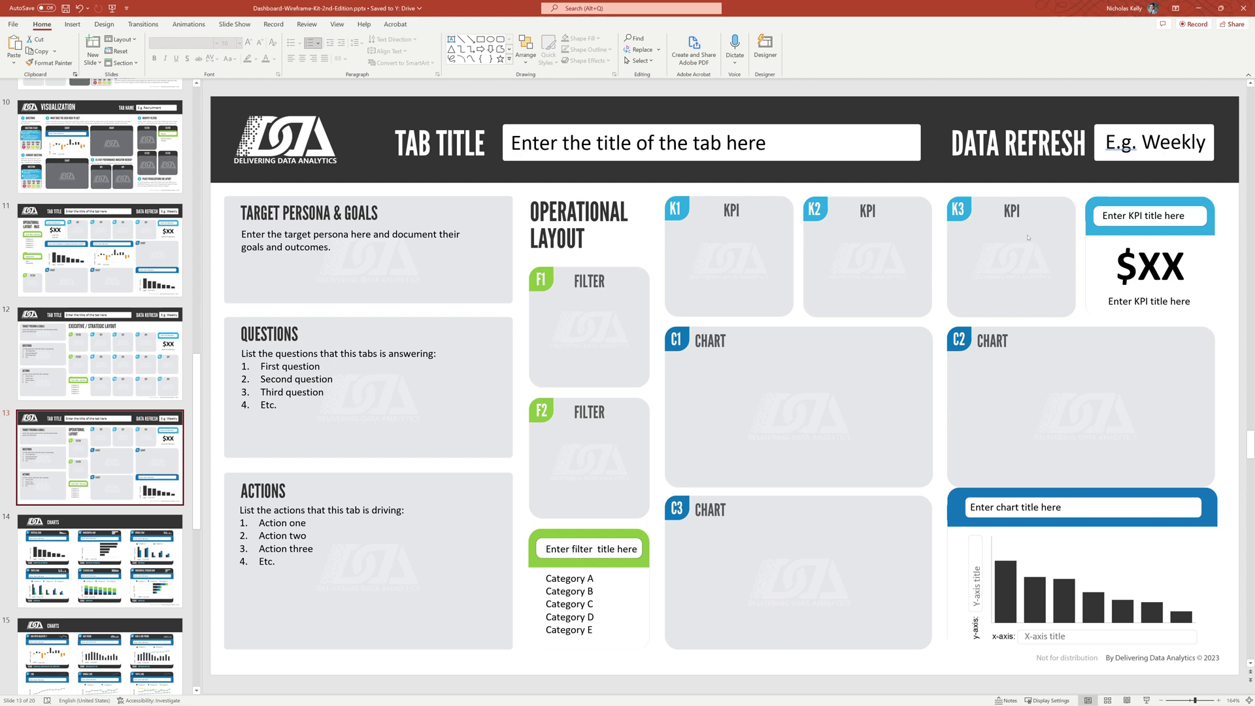
pyautogui.scroll(2, 458, 262)
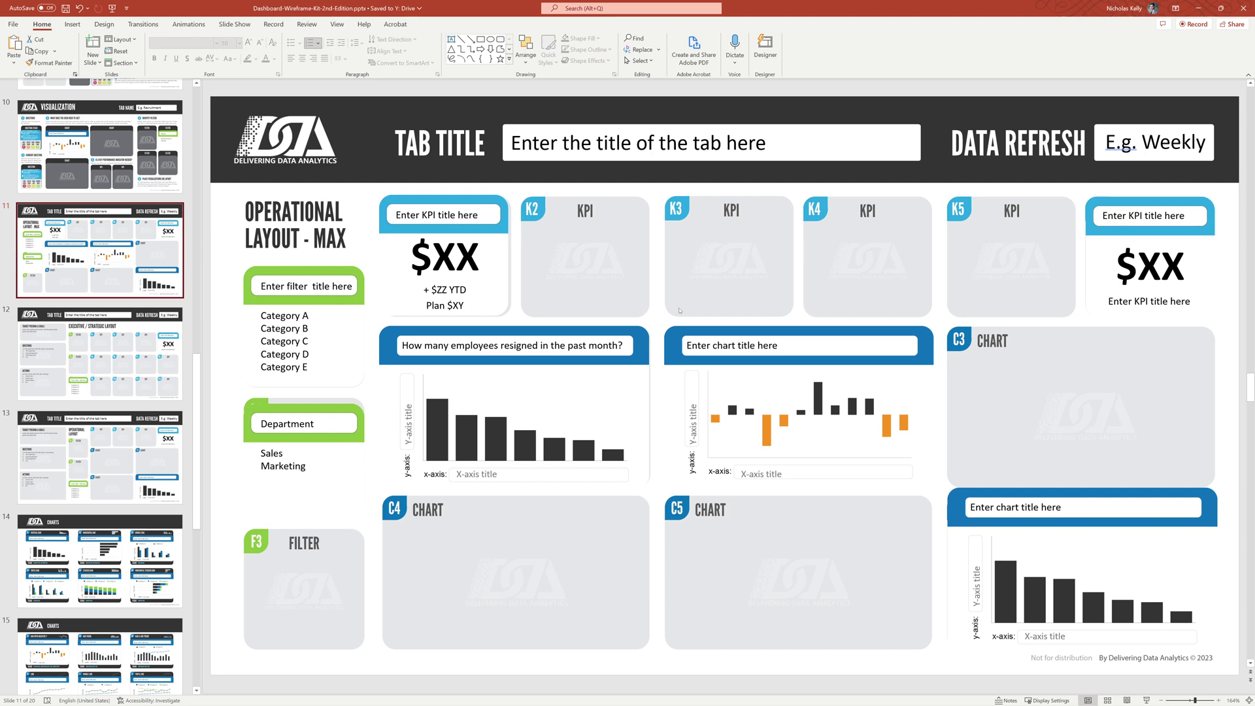
pyautogui.scroll(-5, 116, 413)
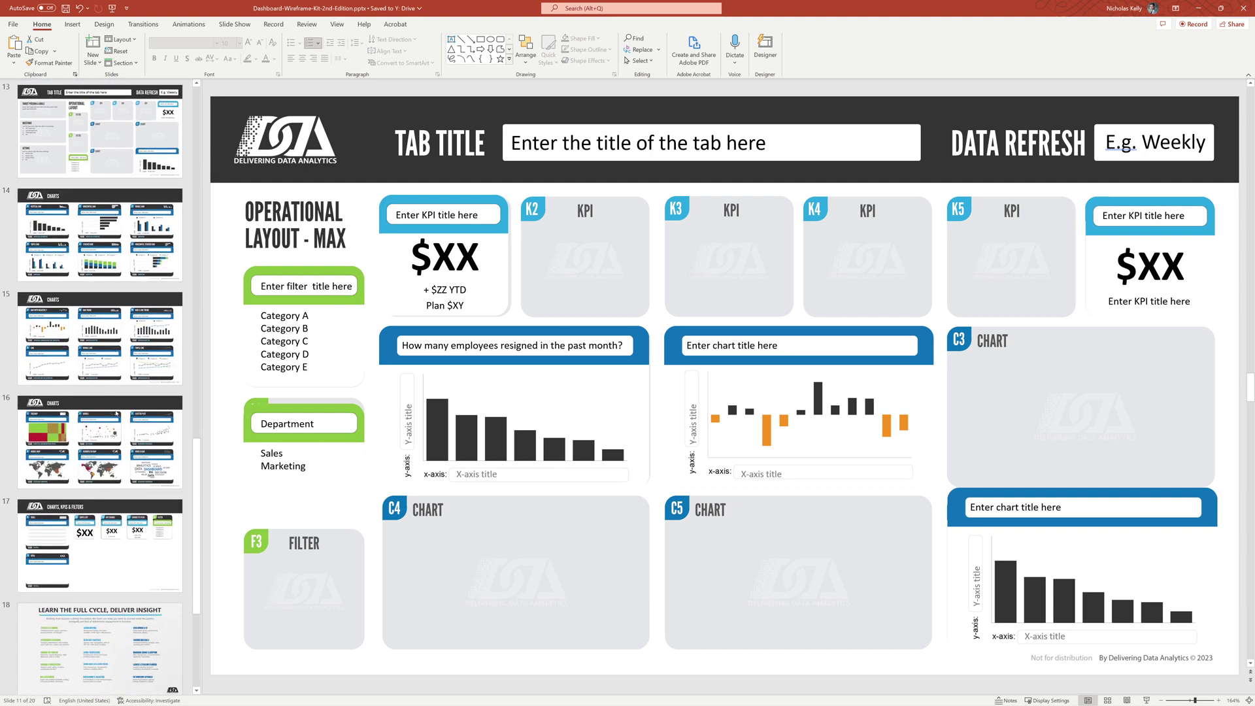
# Browse chart template slides 14–17 and settle on slide 15 with the Bar with Negative Y cards.
pyautogui.click(107, 242)
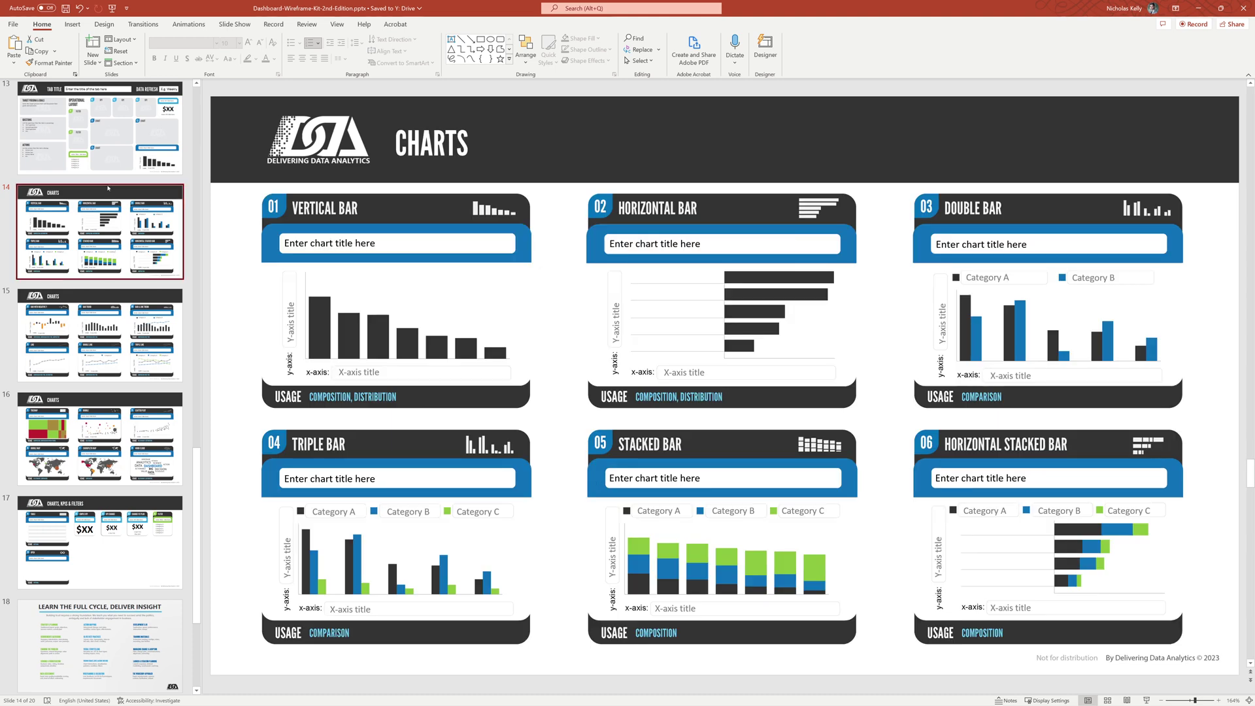
pyautogui.click(120, 359)
pyautogui.click(121, 451)
pyautogui.click(124, 543)
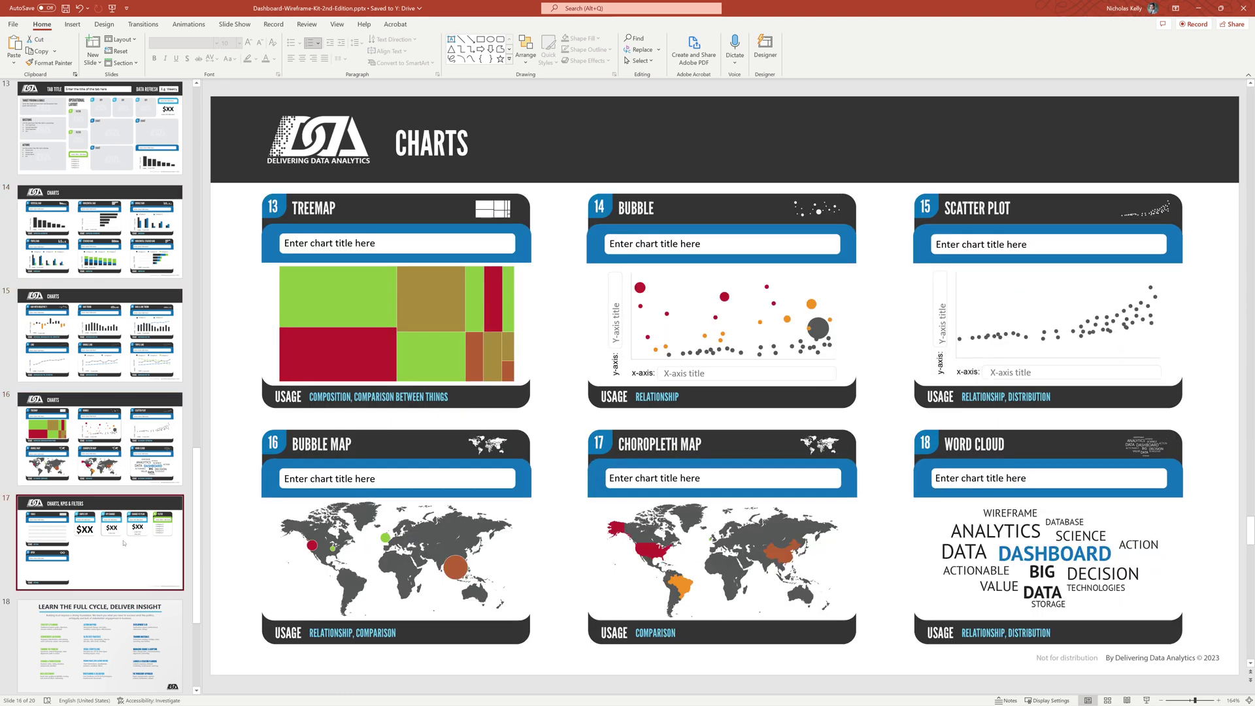
pyautogui.click(137, 445)
pyautogui.click(134, 356)
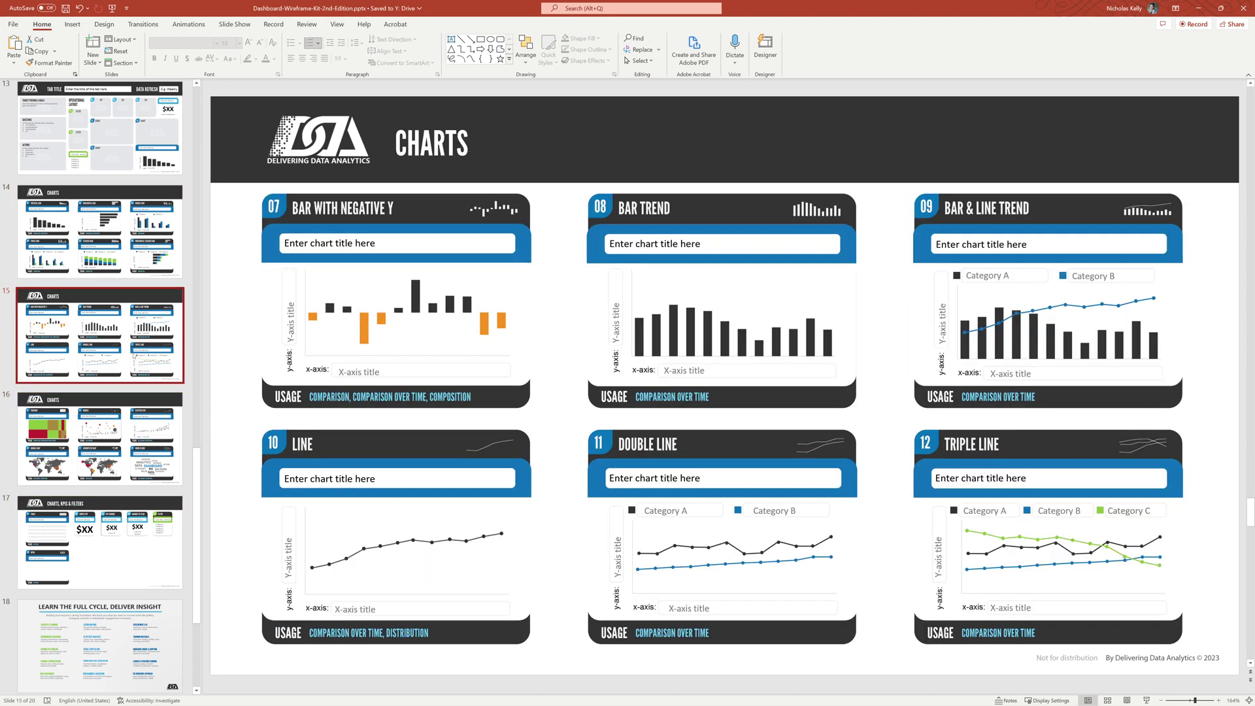
pyautogui.scroll(-3, 134, 356)
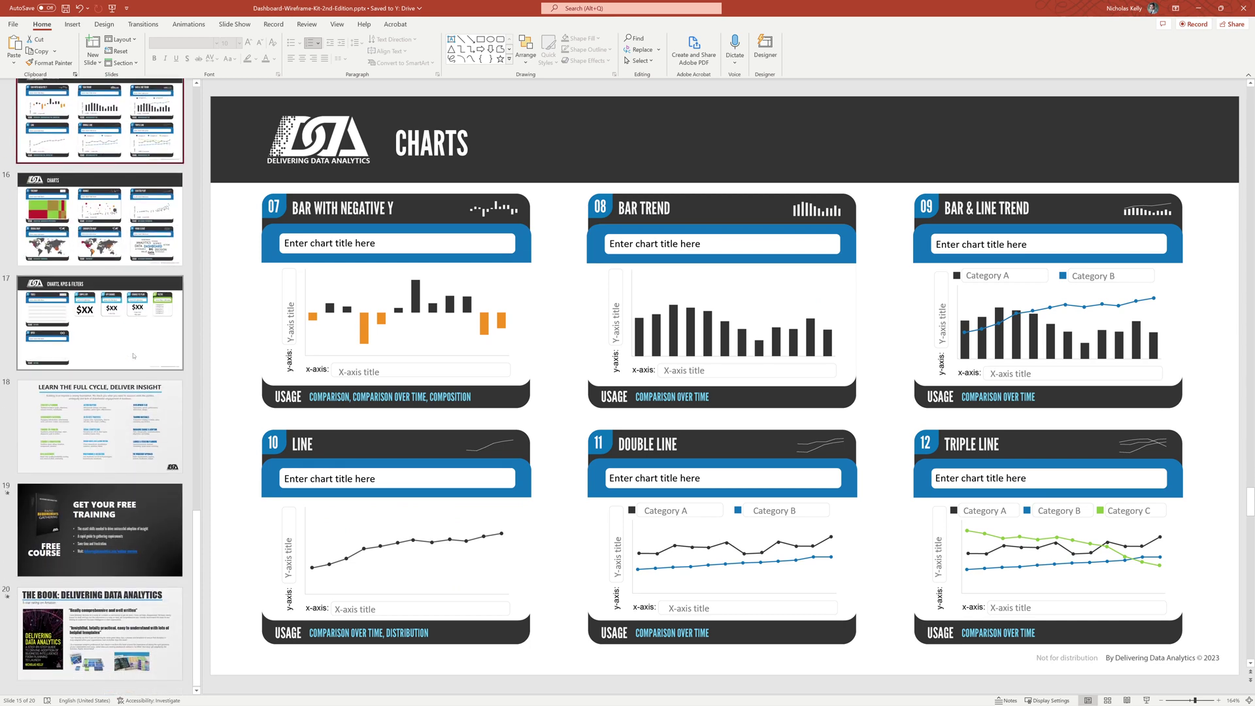
pyautogui.scroll(3, 133, 357)
pyautogui.scroll(2, 134, 357)
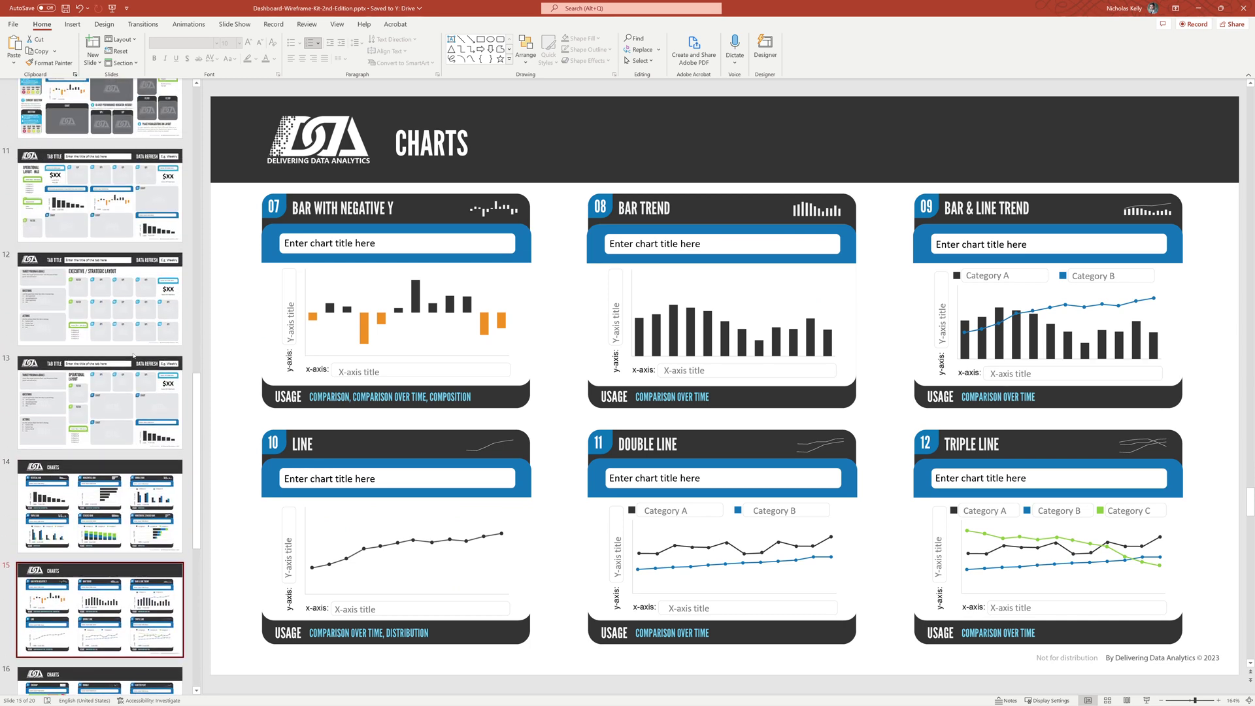
pyautogui.scroll(15, 134, 355)
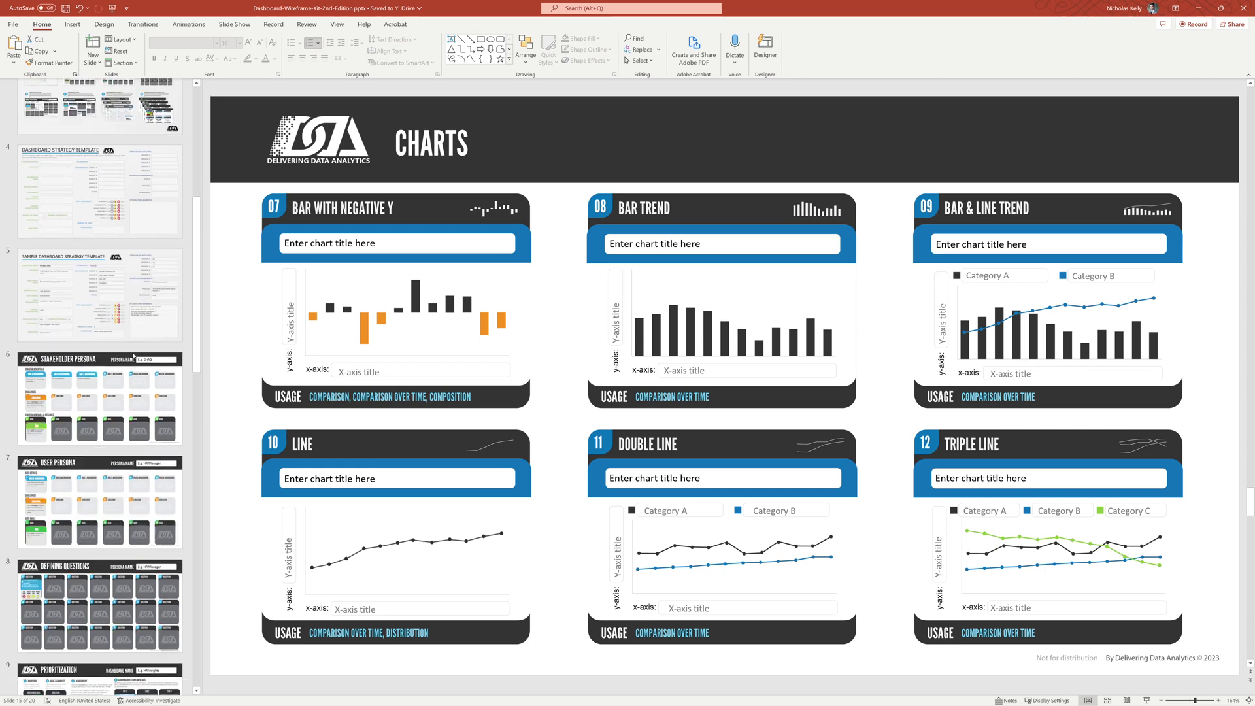
# View the How to use it? and Dashboard Strategy Template slides, then return to slide 1.
pyautogui.click(135, 353)
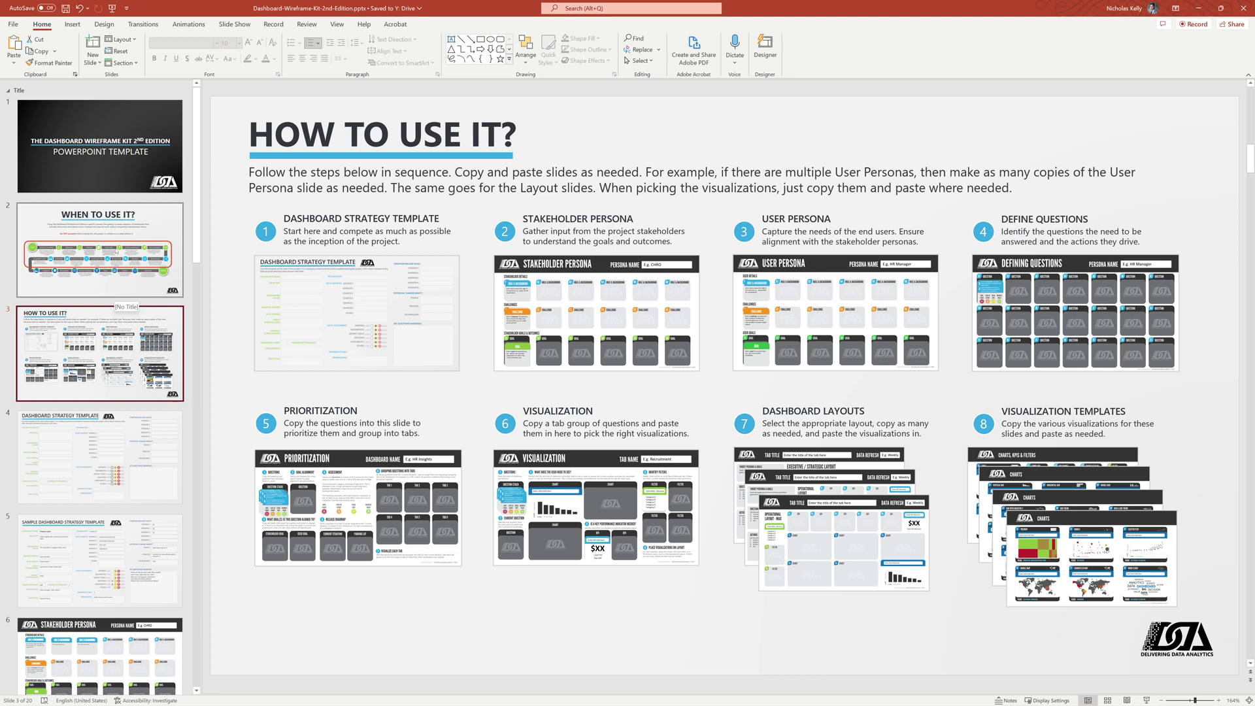
pyautogui.click(124, 476)
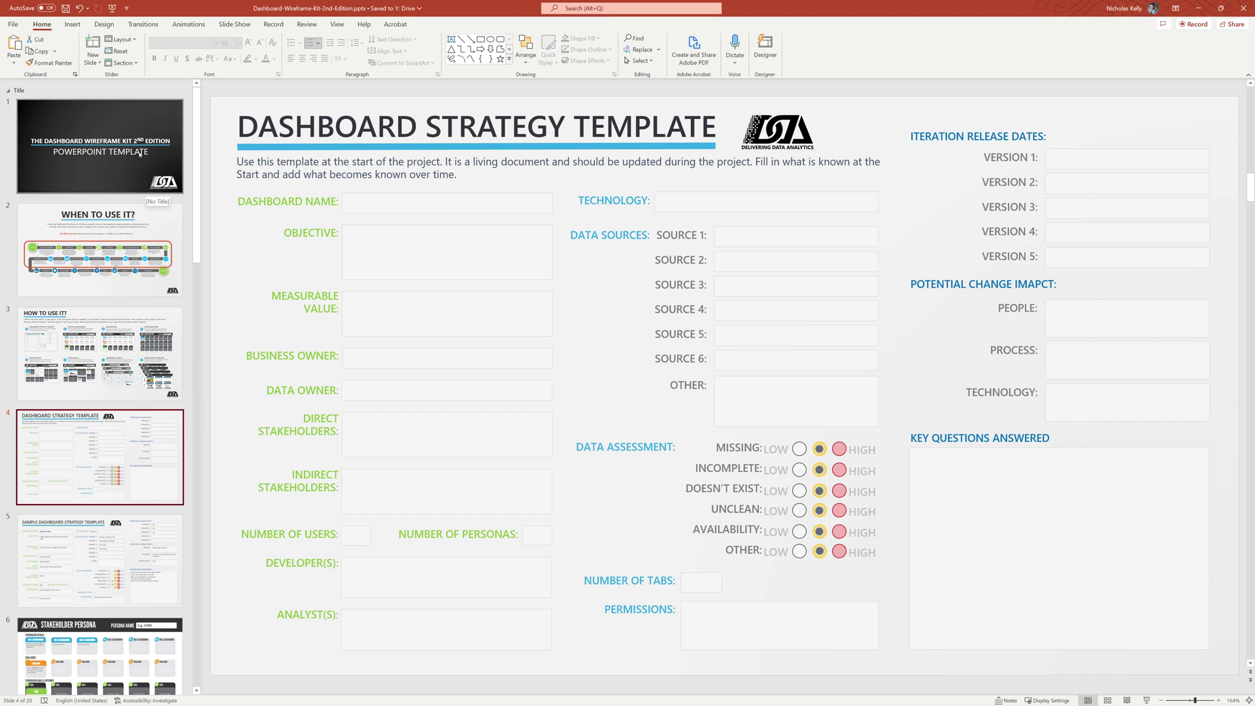
pyautogui.click(100, 147)
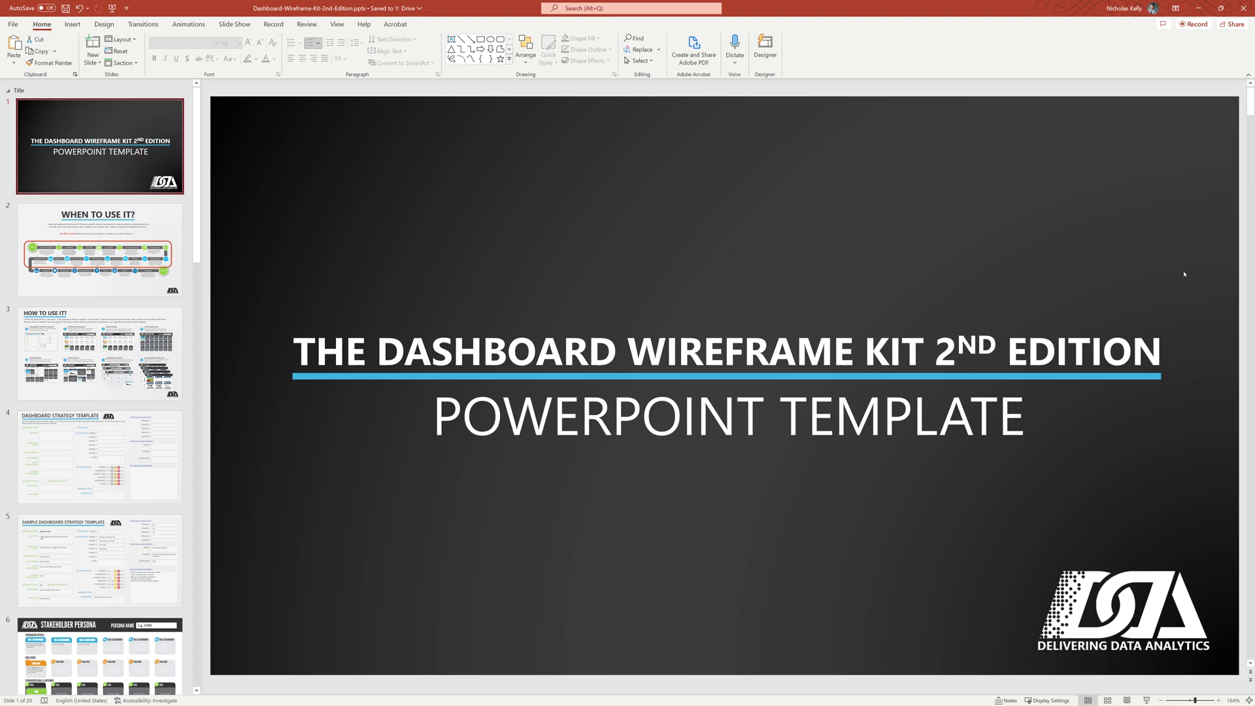